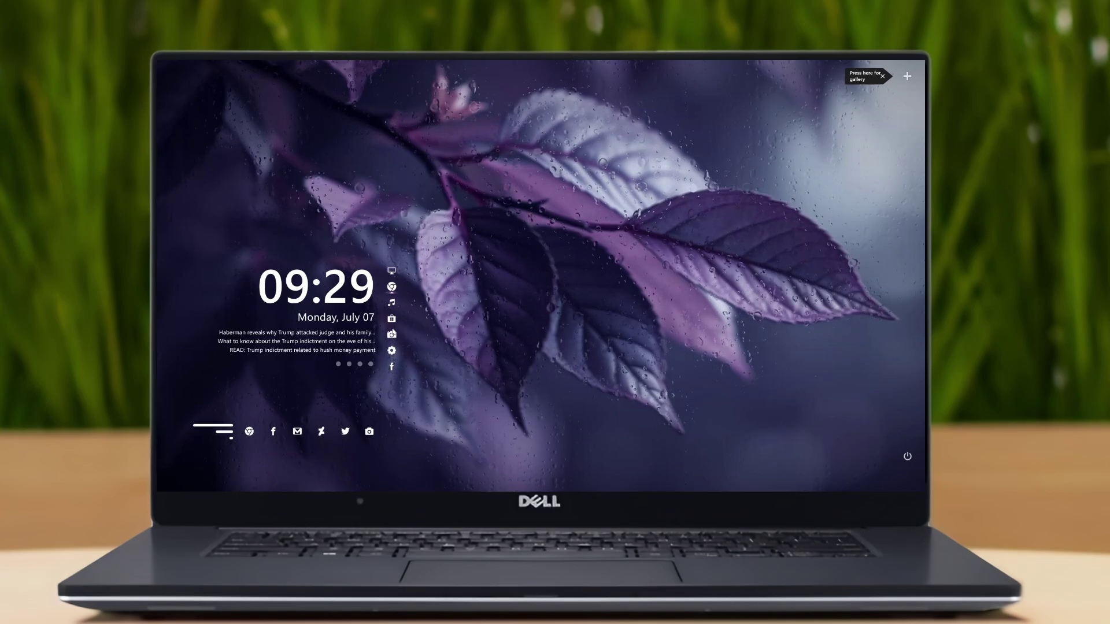
Step: Open This PC from the shortcut column beside the desktop clock and close its window
click(392, 271)
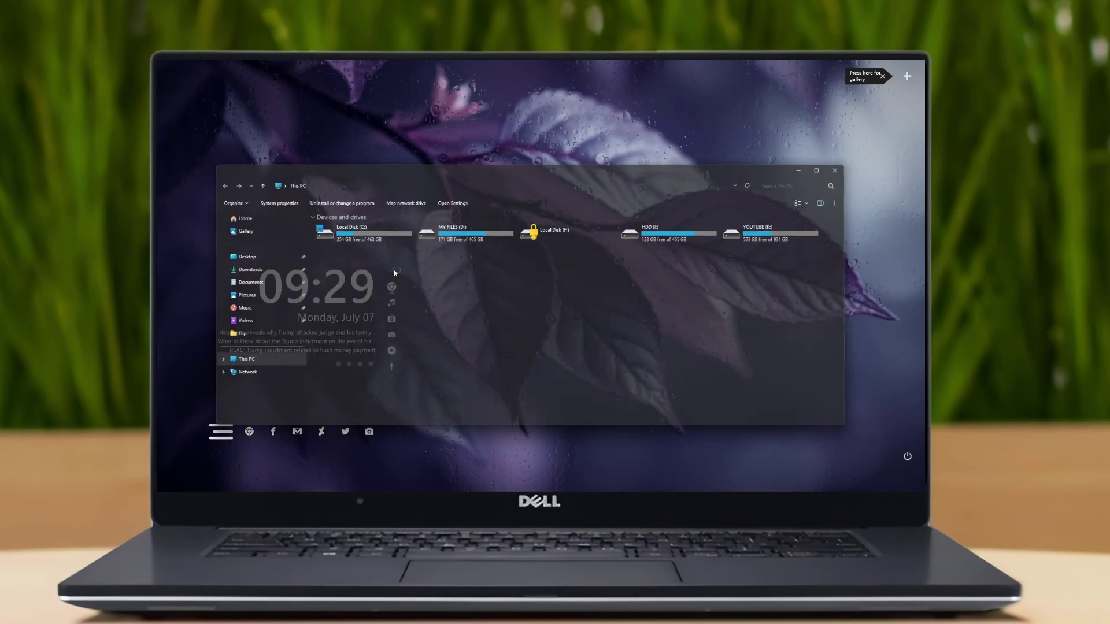
click(836, 171)
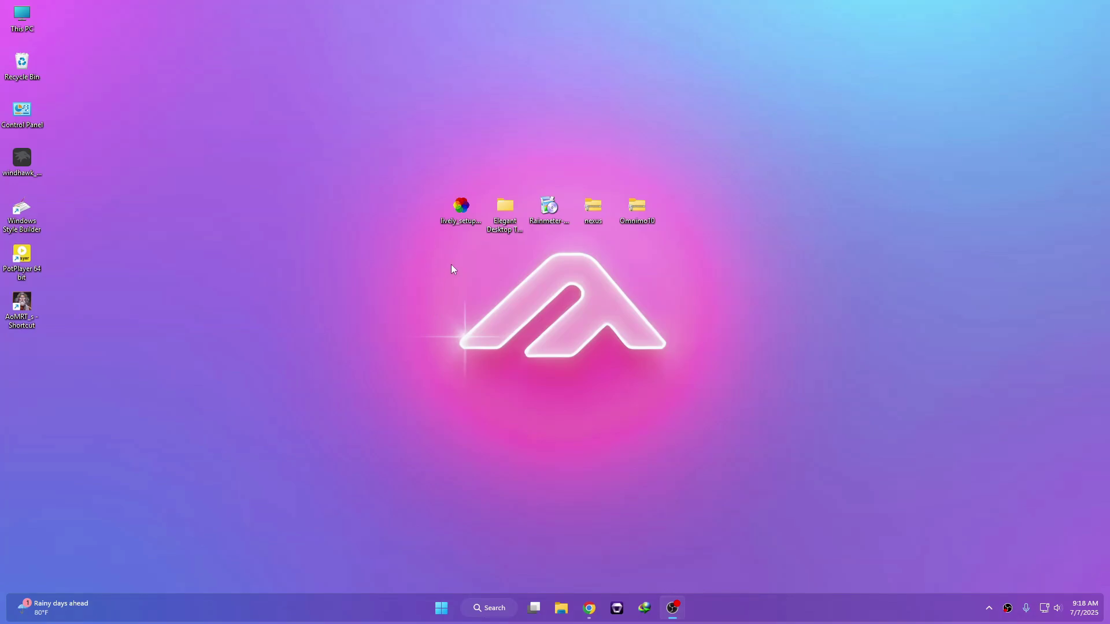
Step: Start the Lively Wallpaper installer from the desktop, choosing installation for the current user only and English as the setup language
click(463, 215)
drag(482, 211, 468, 230)
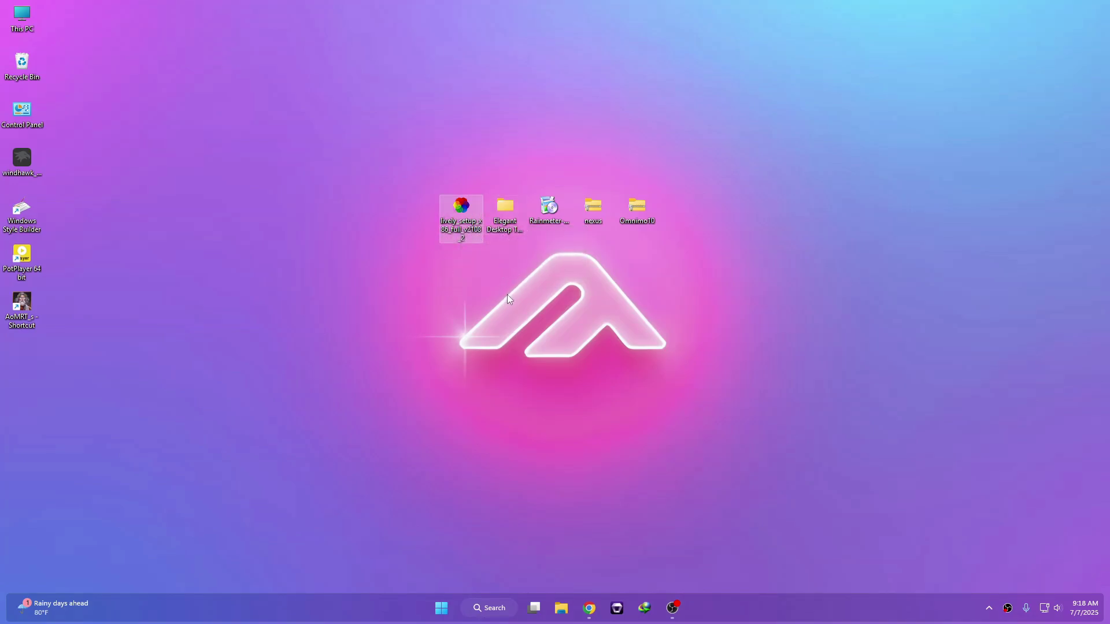
mouse_move(466, 212)
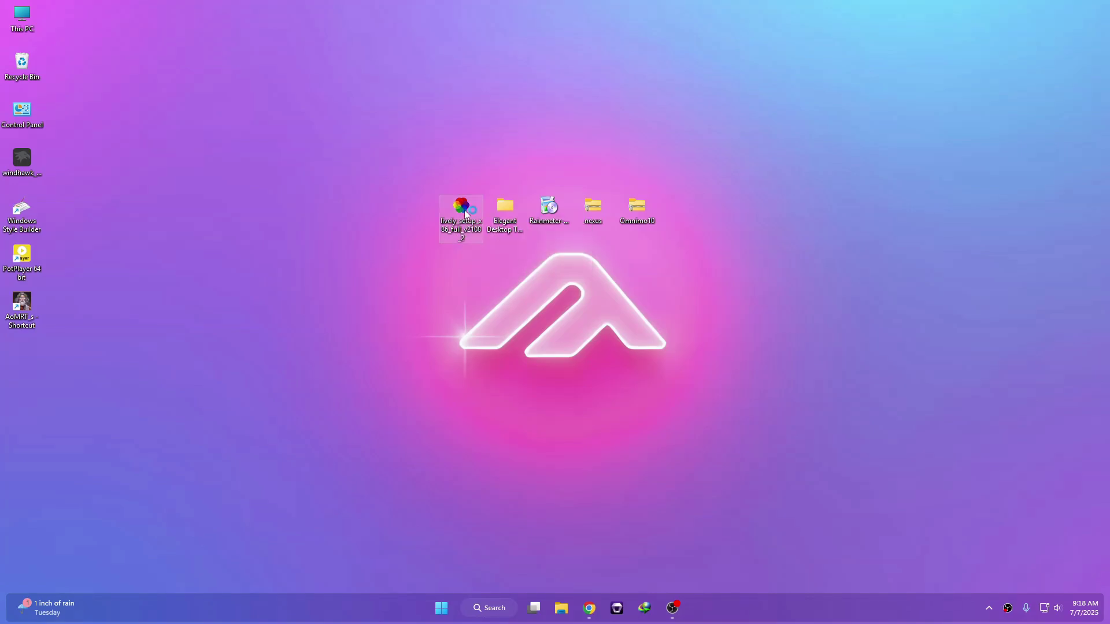
double_click(462, 208)
drag(525, 219, 516, 271)
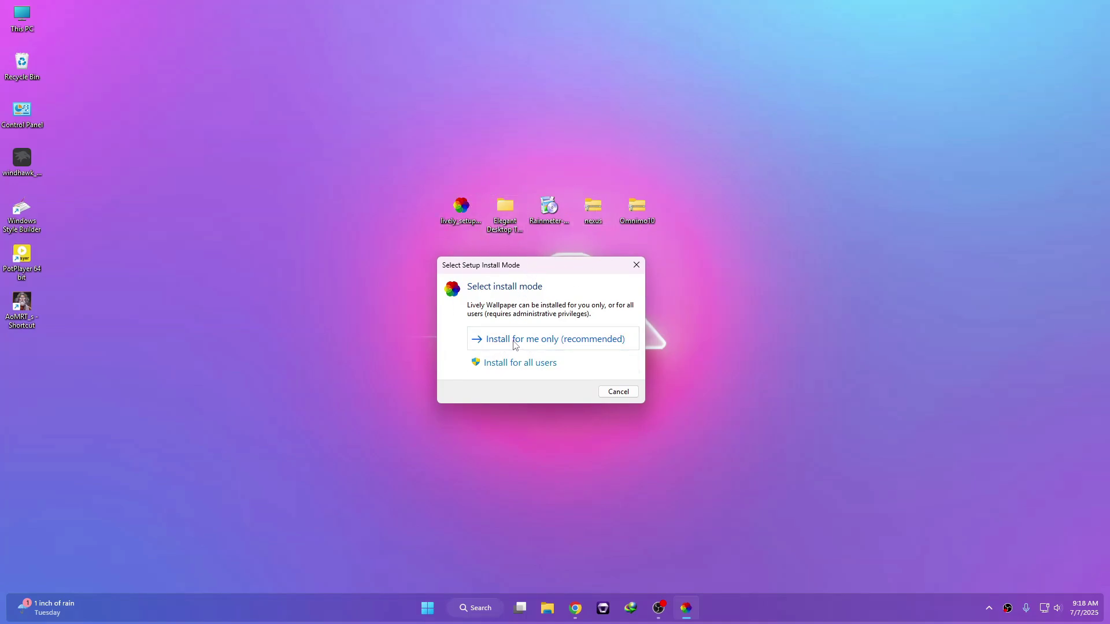
click(547, 342)
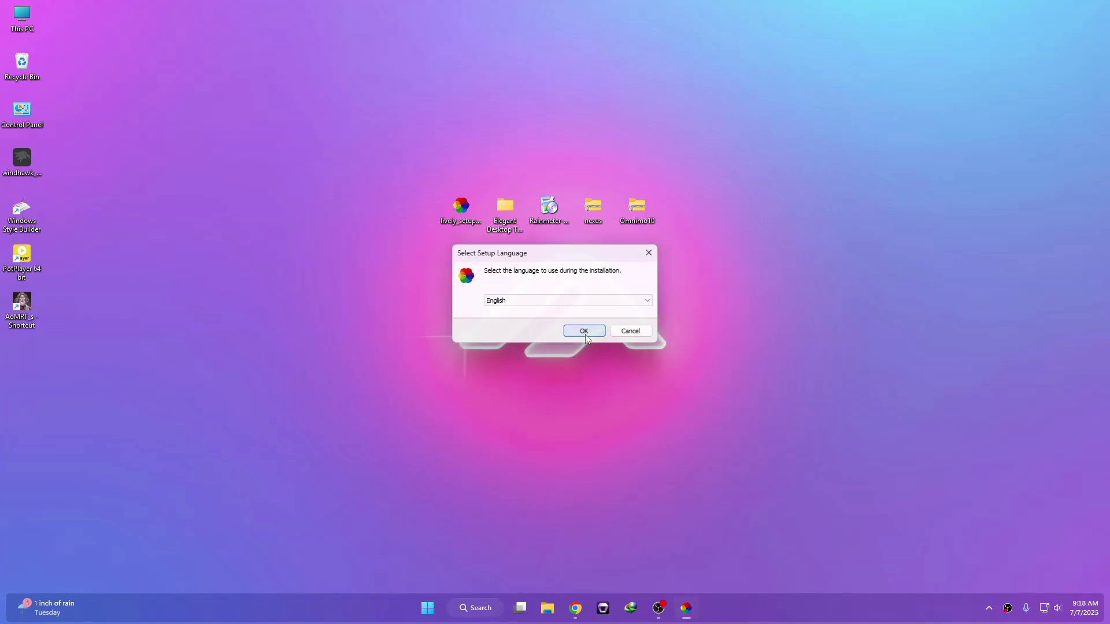
click(584, 333)
Step: Install Lively Wallpaper with the licence agreement accepted and a desktop shortcut created, and launch it on finishing setup
click(644, 416)
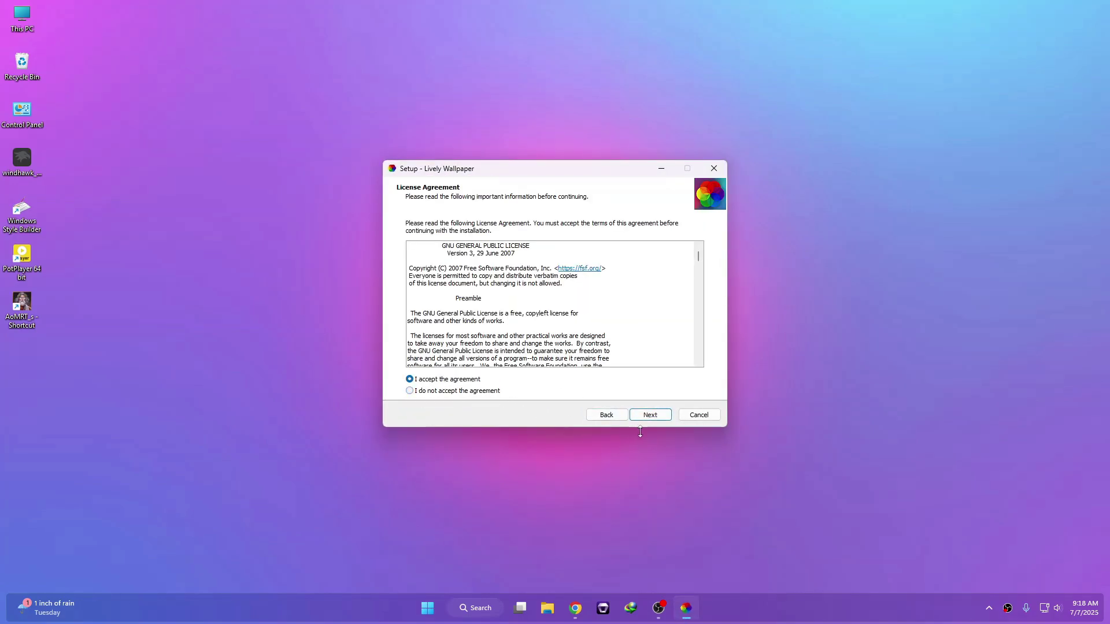
click(650, 416)
click(649, 417)
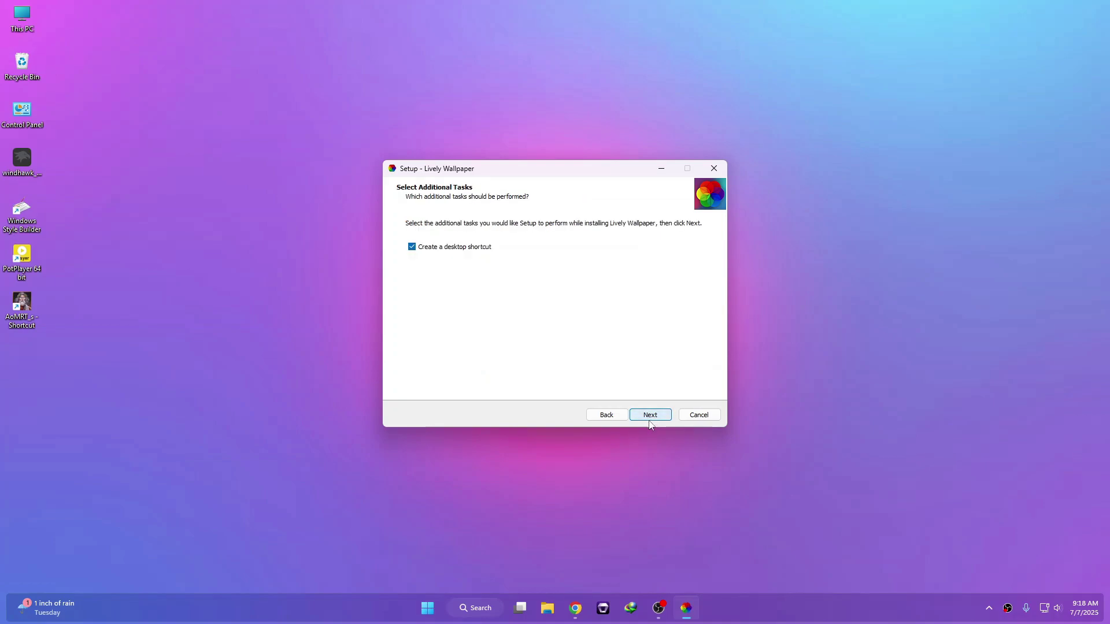
click(648, 417)
click(648, 416)
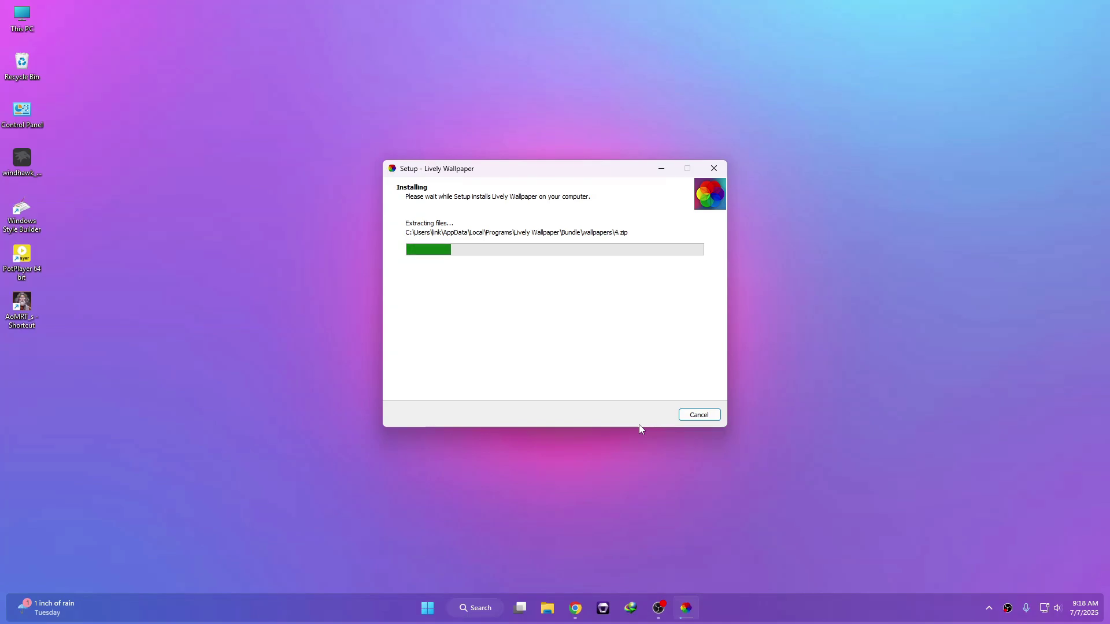
drag(478, 173, 468, 189)
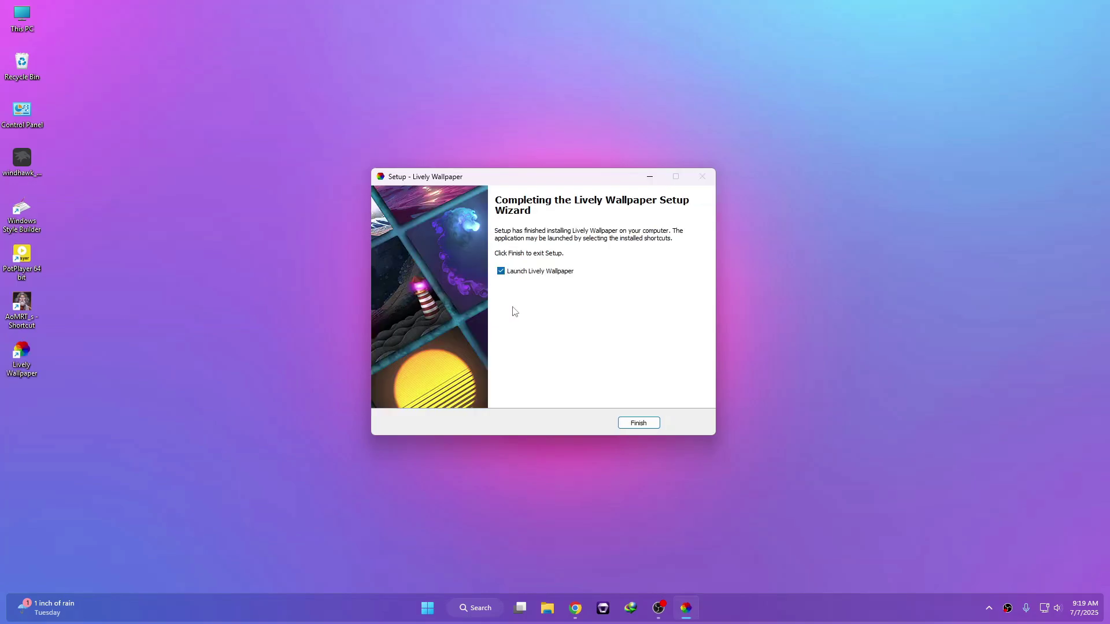
click(641, 424)
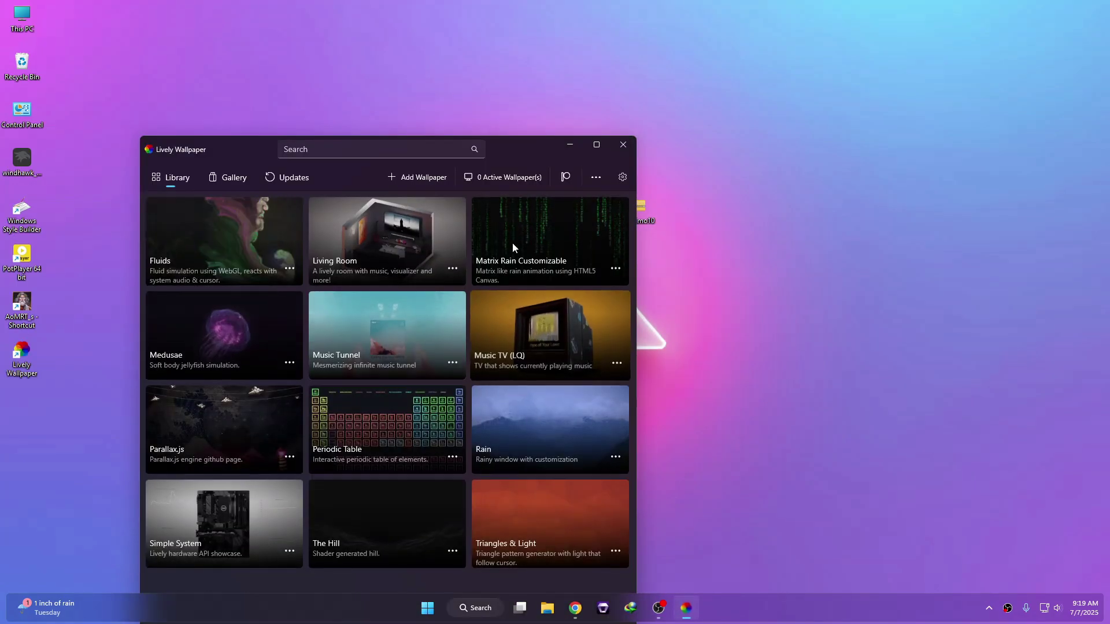
Step: Apply the Rain wallpaper from the Lively Wallpaper library and reposition the library window on the desktop
drag(506, 151, 538, 72)
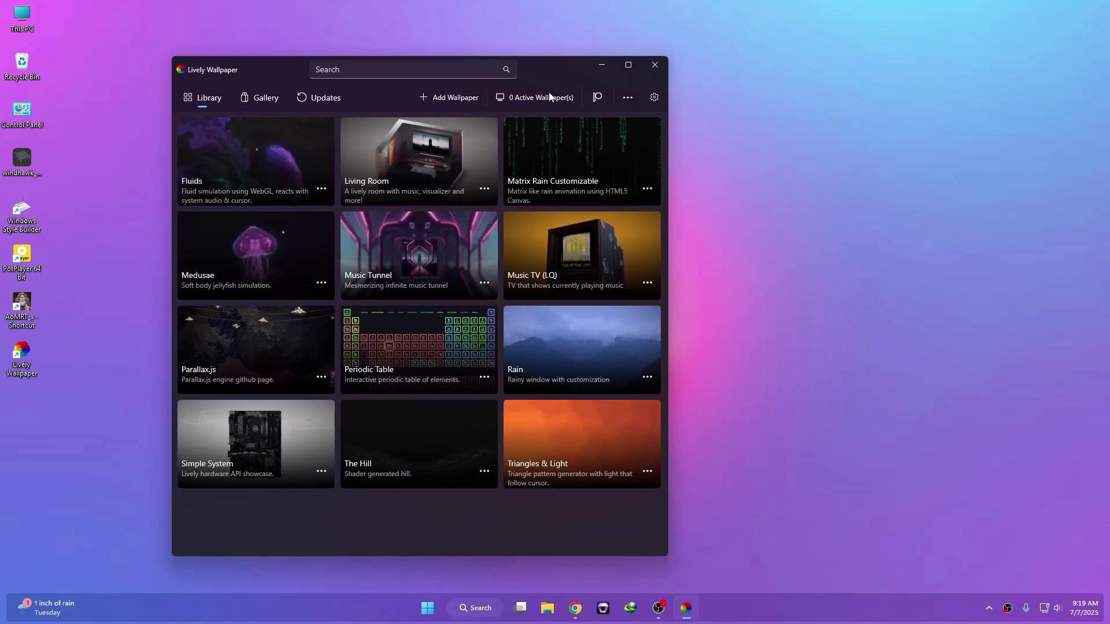
click(552, 338)
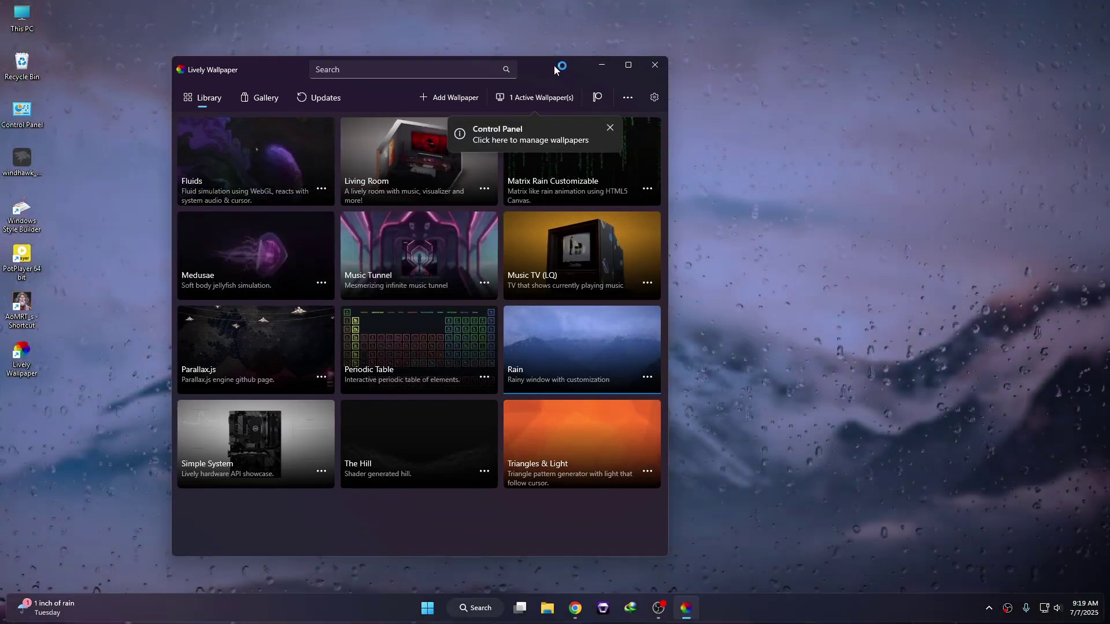
drag(554, 69, 566, 155)
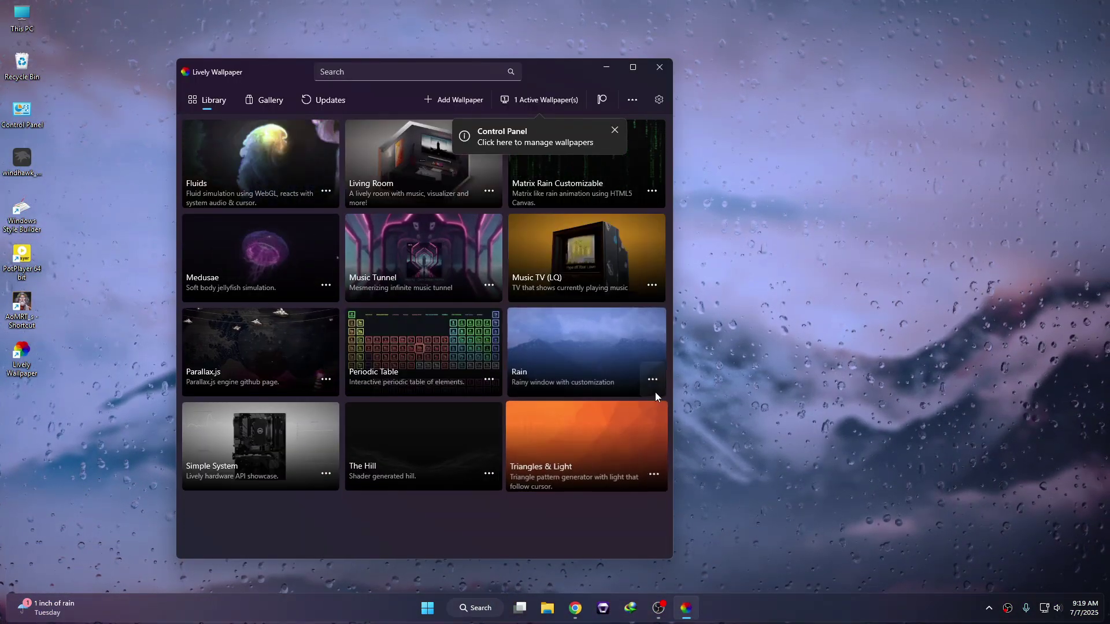
Step: Open the Rain wallpaper's file location, close Lively Wallpaper to the system tray, and enter the media folder
click(655, 383)
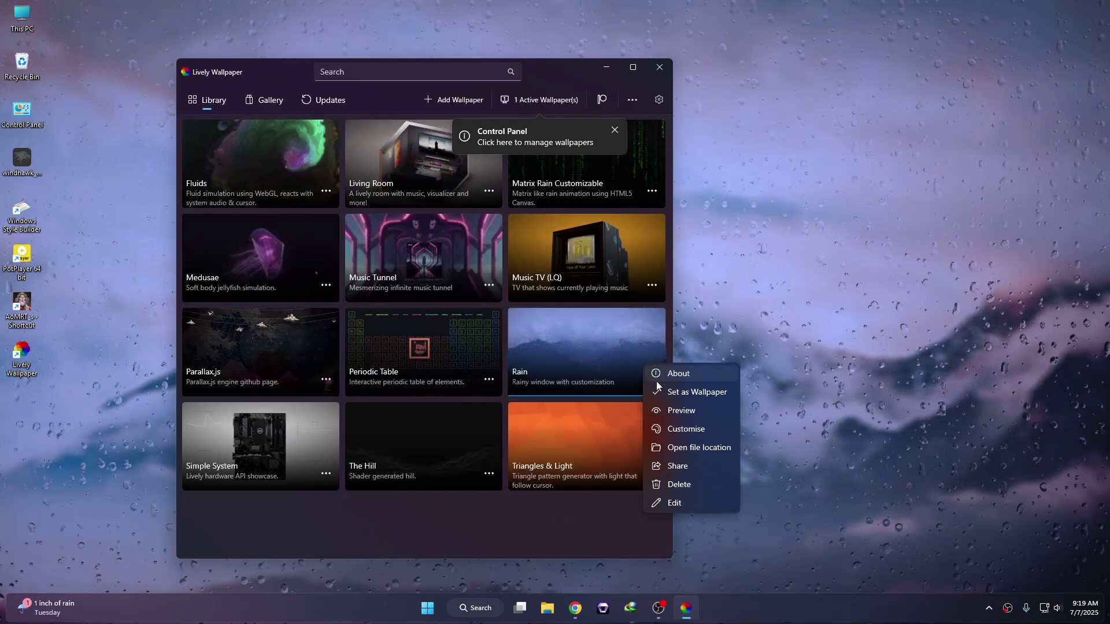
click(698, 447)
click(658, 67)
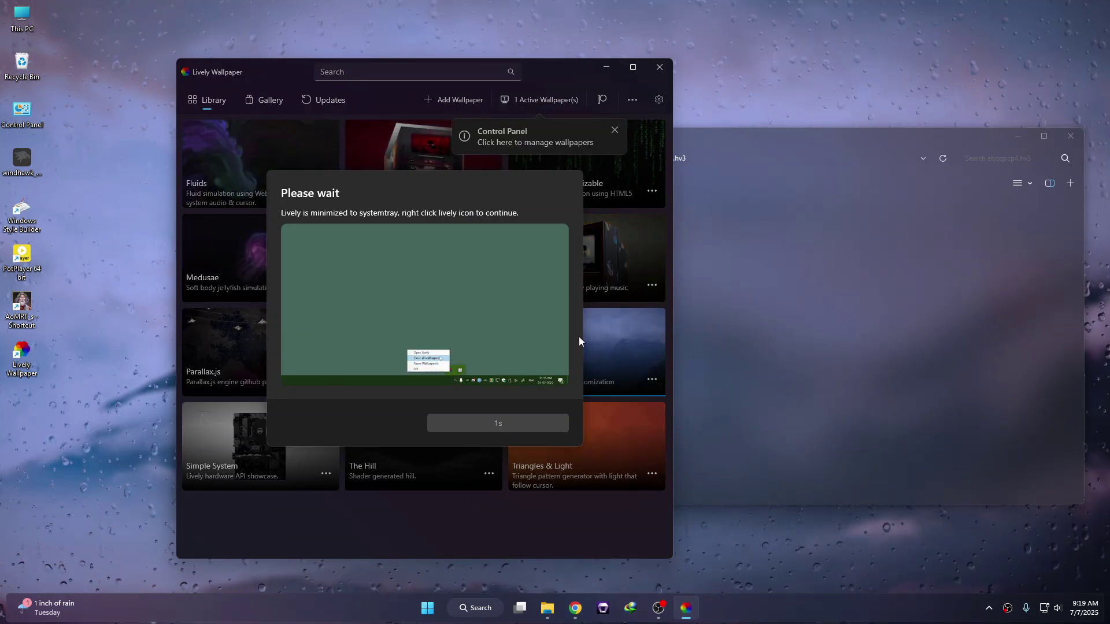
click(549, 425)
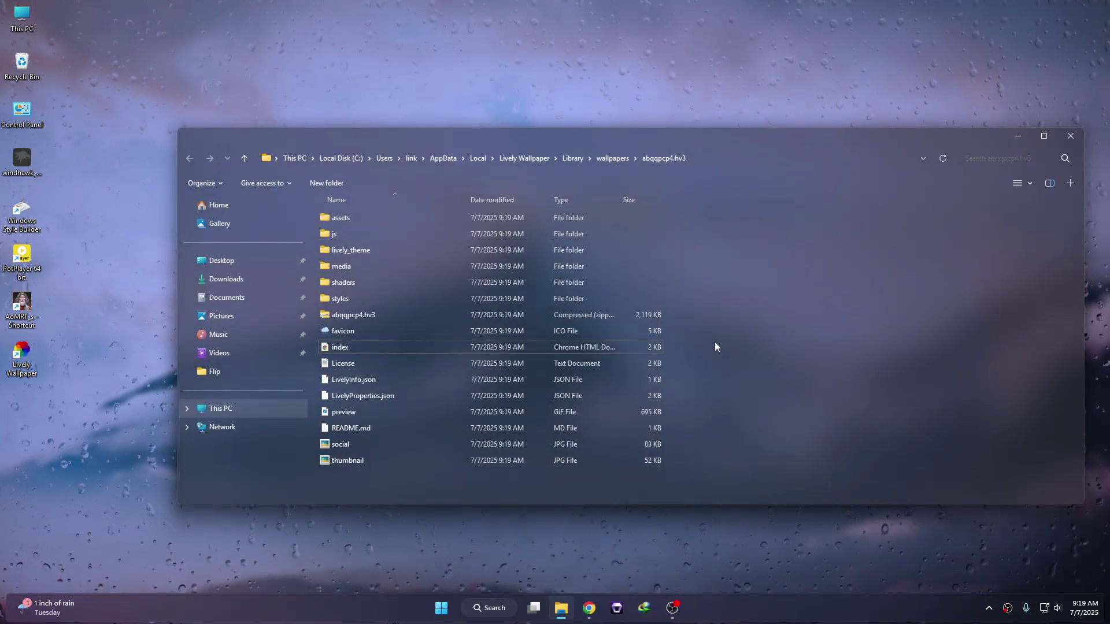
double_click(342, 266)
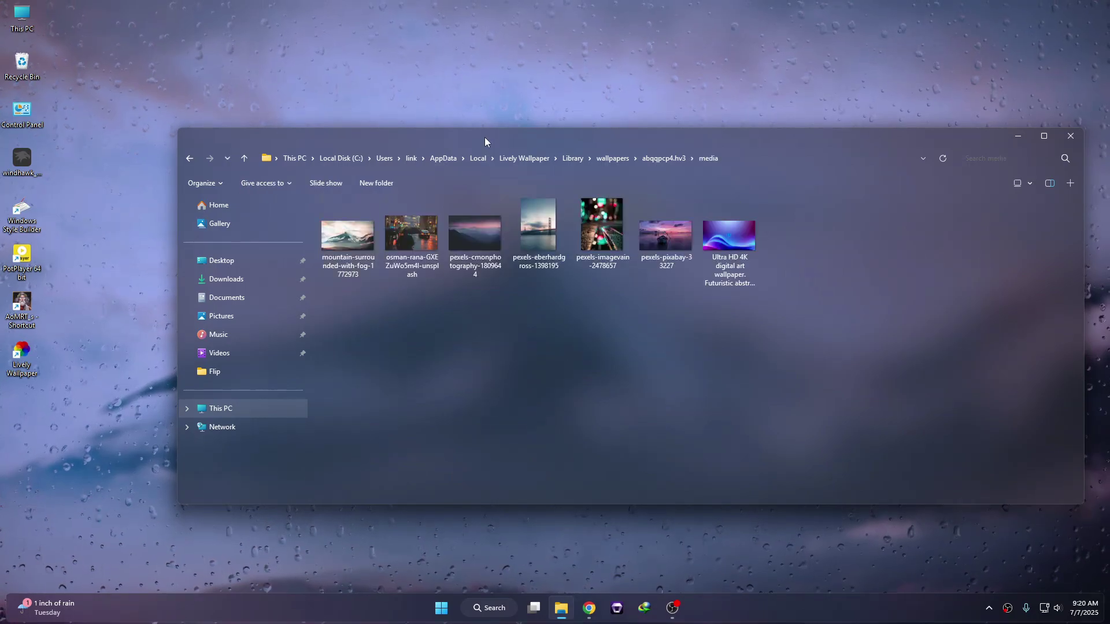
Step: Copy all six images from the Wallpapers folder inside Elegant Desktop Theme Files and close that folder window
drag(486, 140, 462, 309)
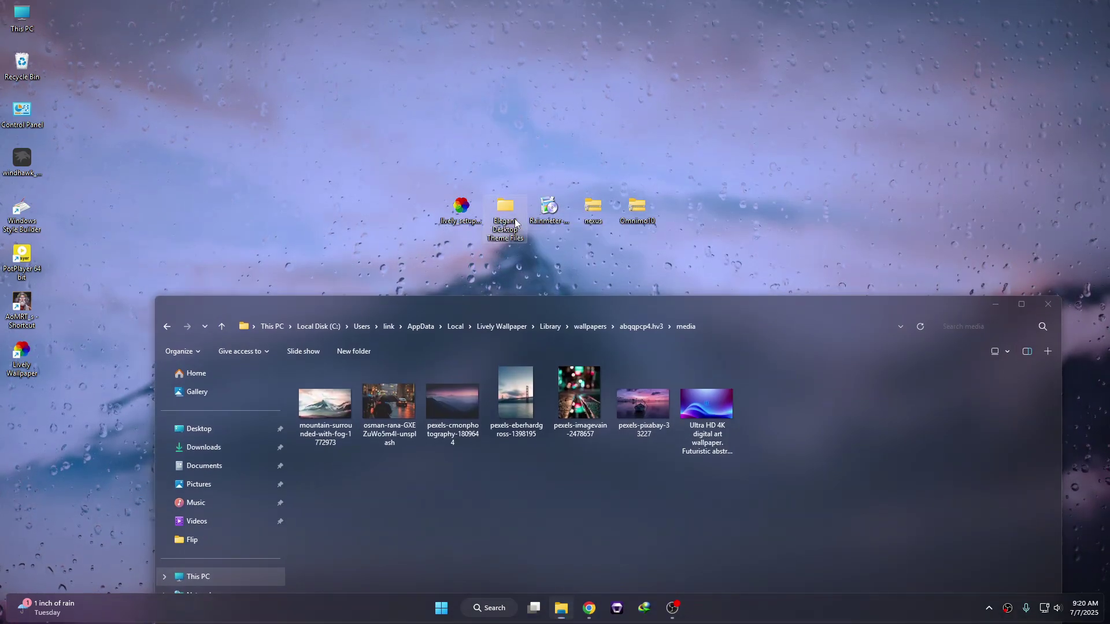
double_click(514, 222)
double_click(490, 236)
drag(347, 338, 693, 260)
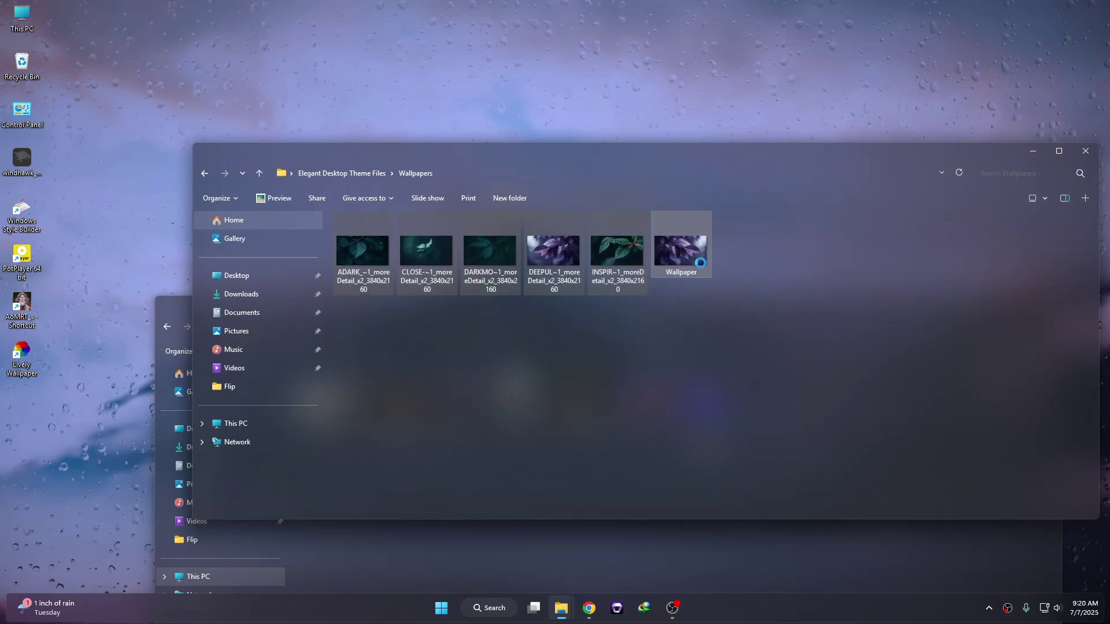
right_click(700, 263)
click(728, 511)
key(ctrl+w)
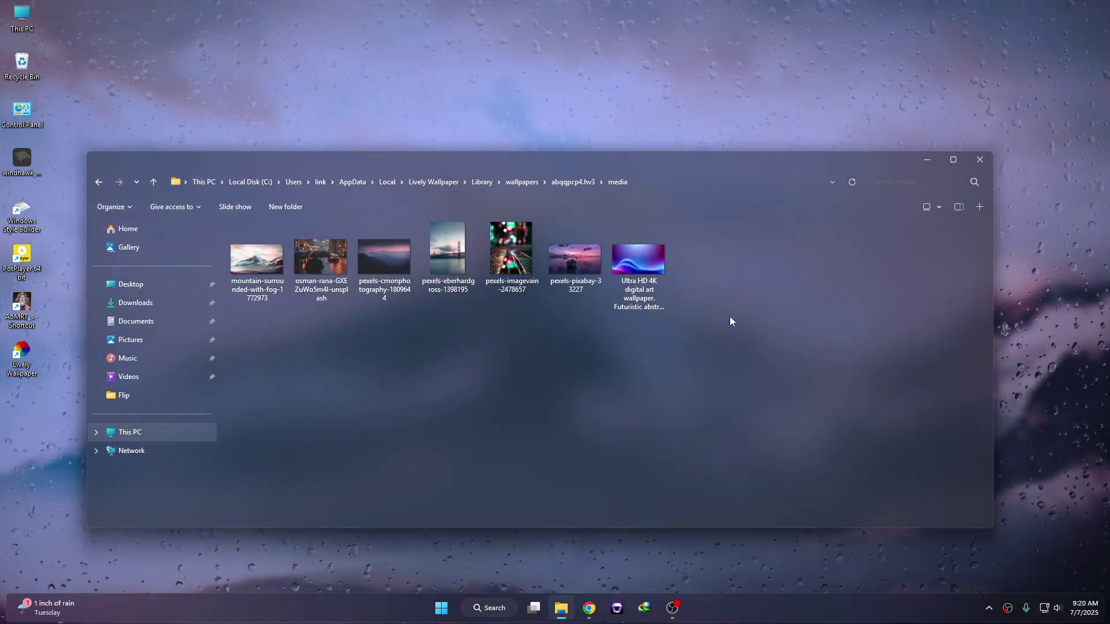
Step: Paste the copied wallpaper images into the Rain wallpaper's media folder and close the folder window
right_click(729, 321)
click(736, 397)
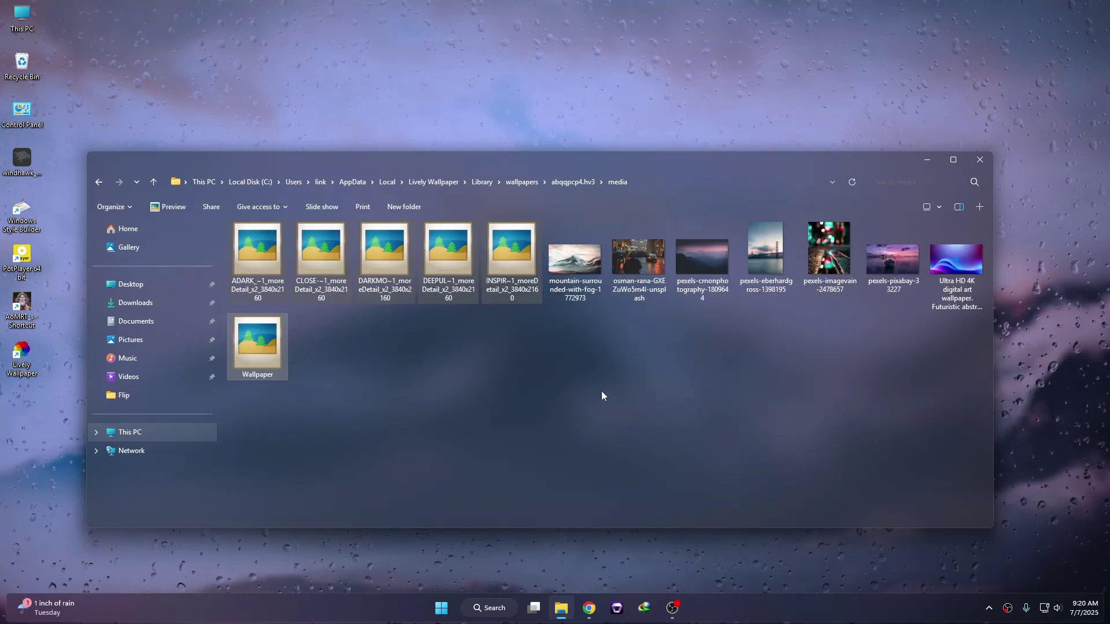
click(464, 391)
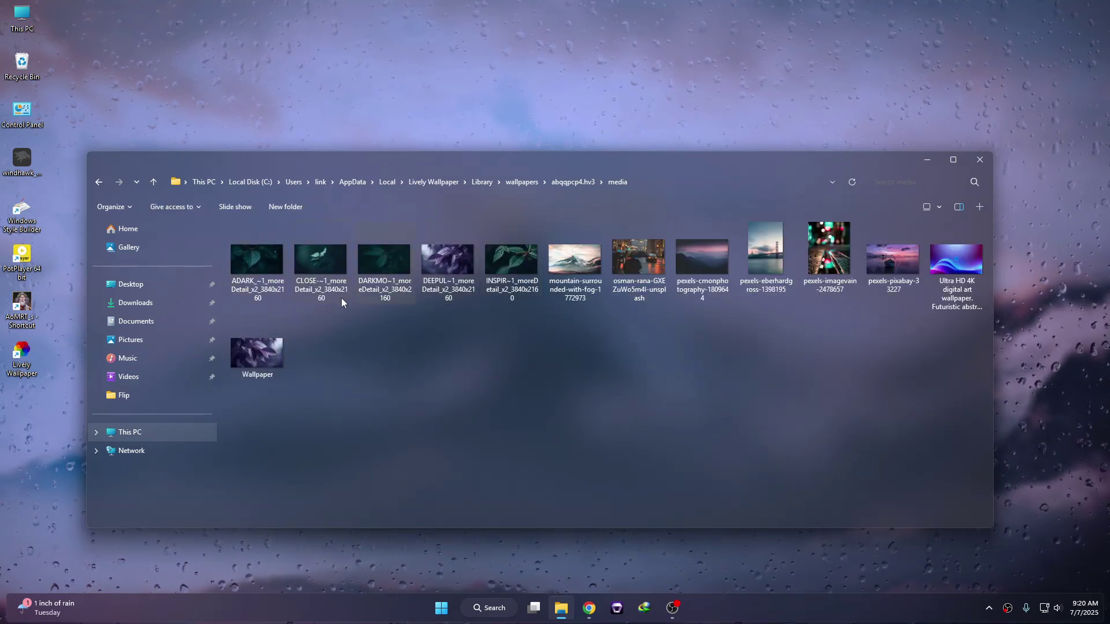
click(979, 160)
Step: Reopen Lively Wallpaper from the system tray and open the customisation settings of the Rain wallpaper
click(988, 607)
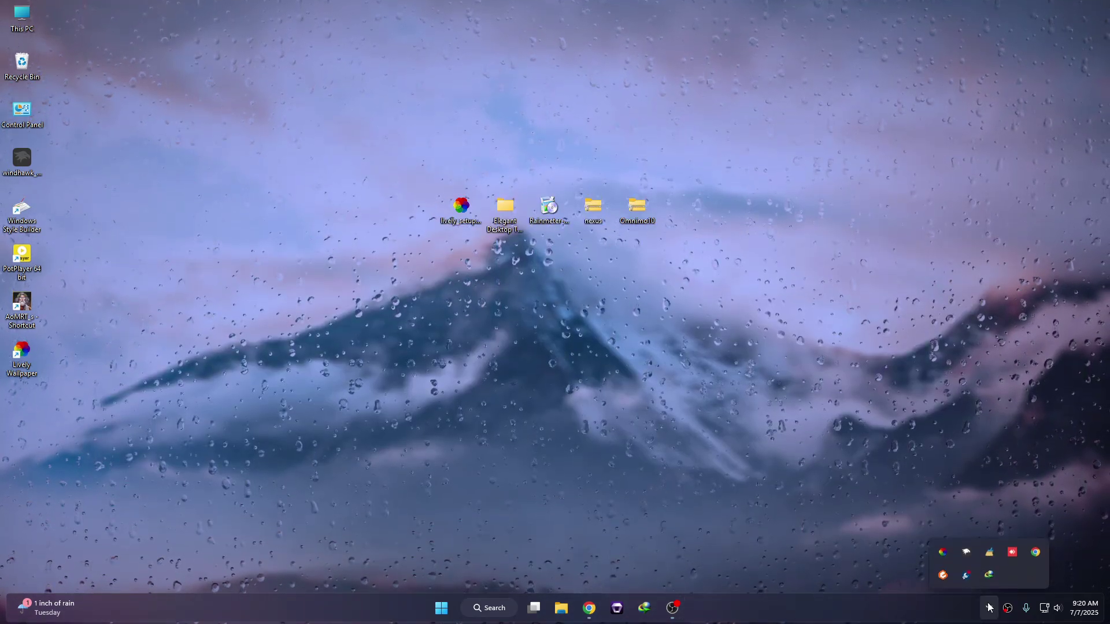
click(942, 553)
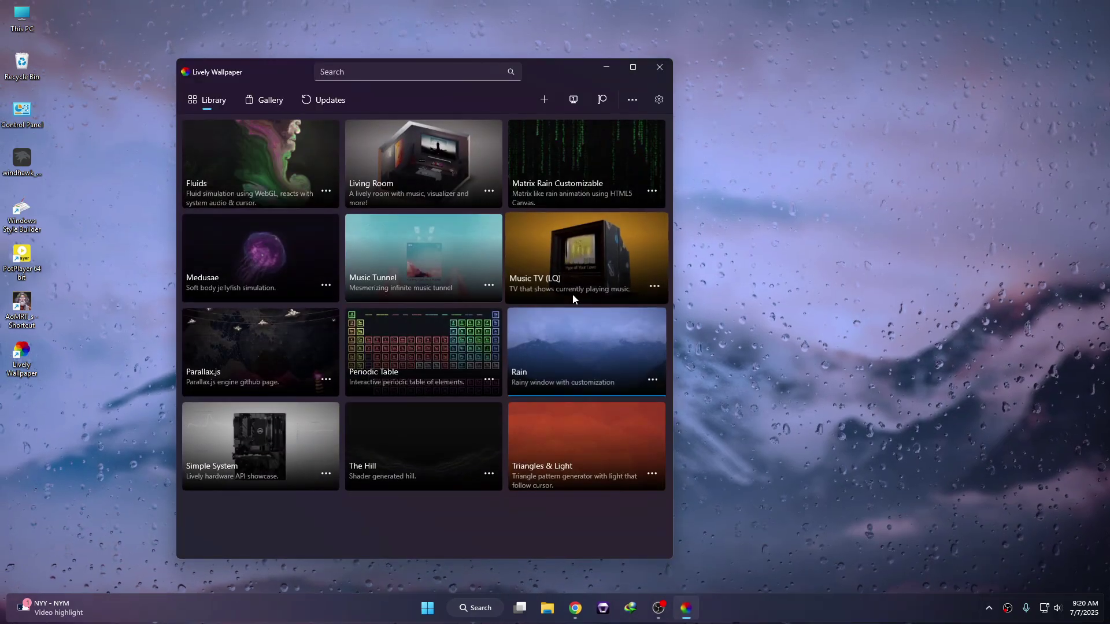
click(656, 382)
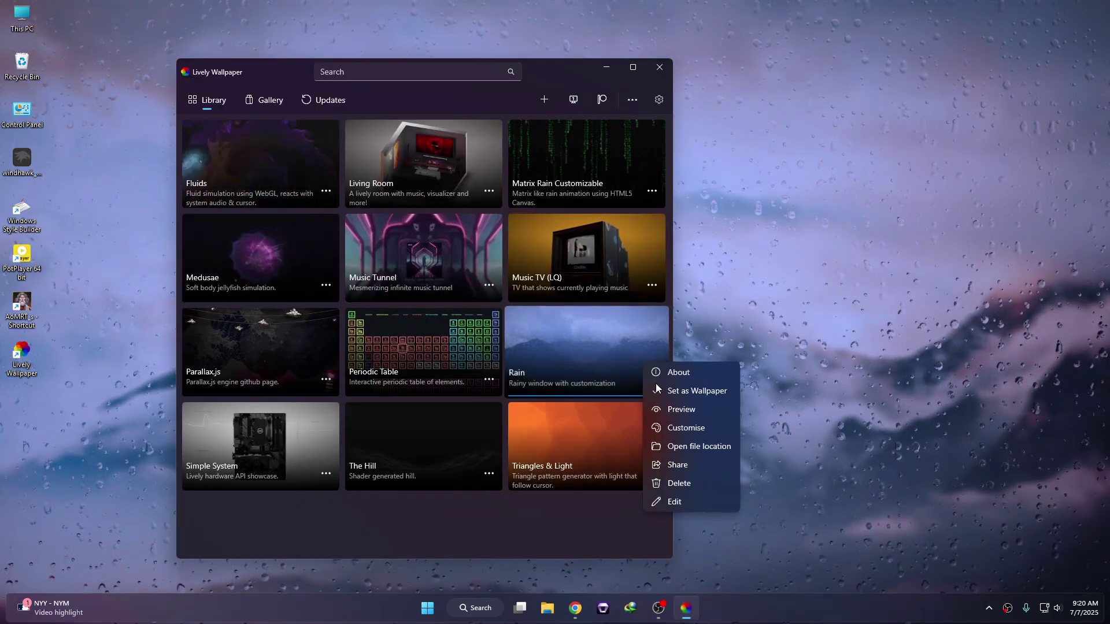
click(682, 438)
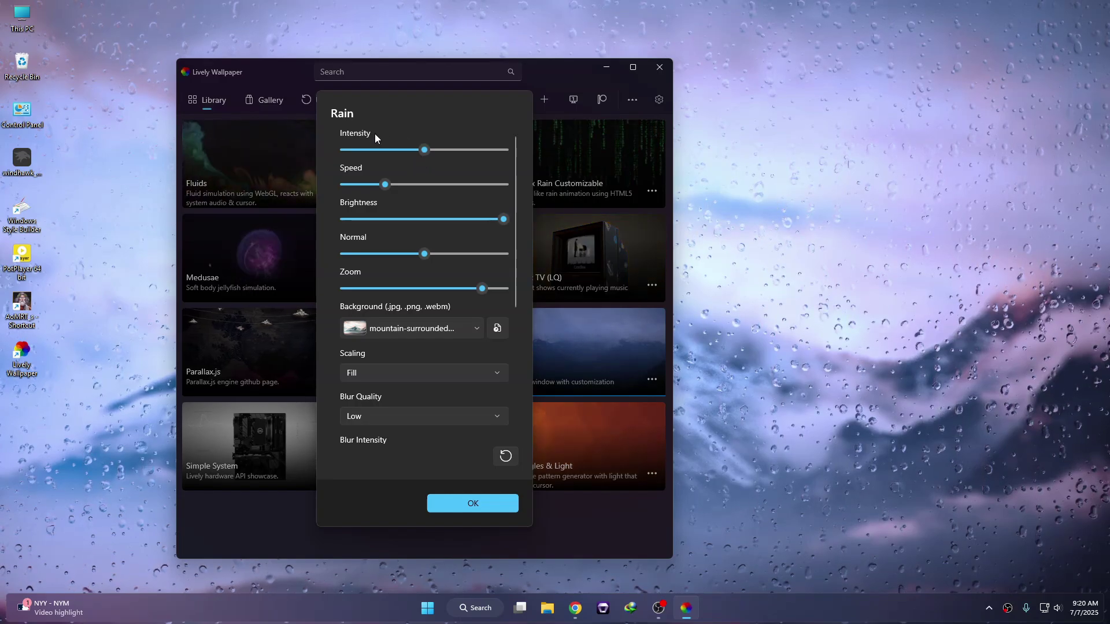
Step: Set the Rain wallpaper's Intensity and Brightness to their maximum
drag(426, 149, 516, 155)
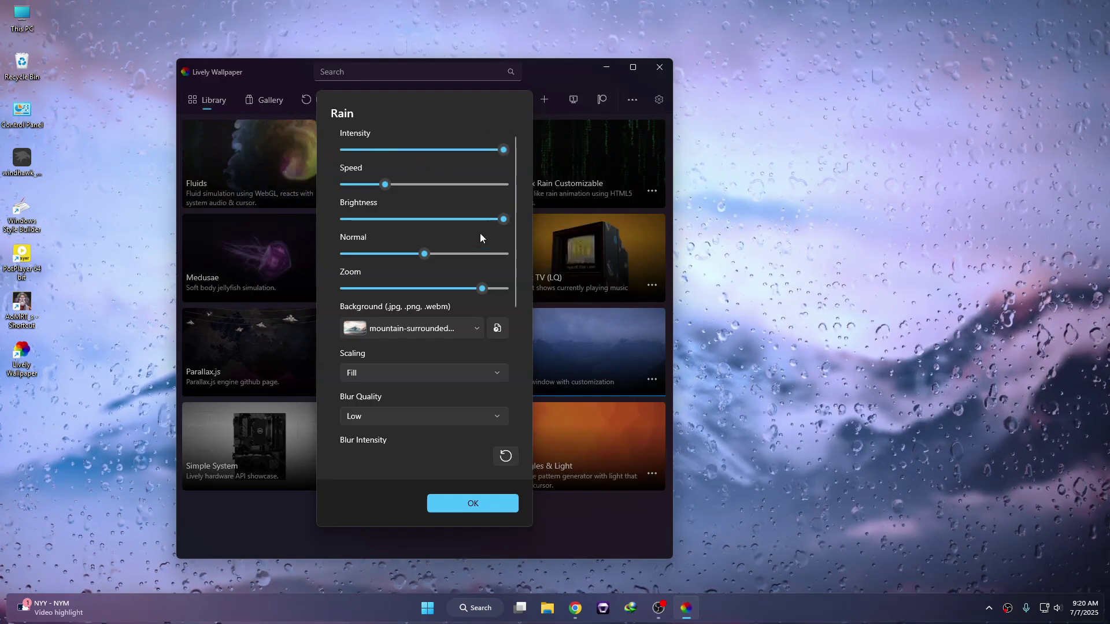
mouse_move(503, 219)
mouse_down()
mouse_move(484, 219)
mouse_move(507, 219)
mouse_up()
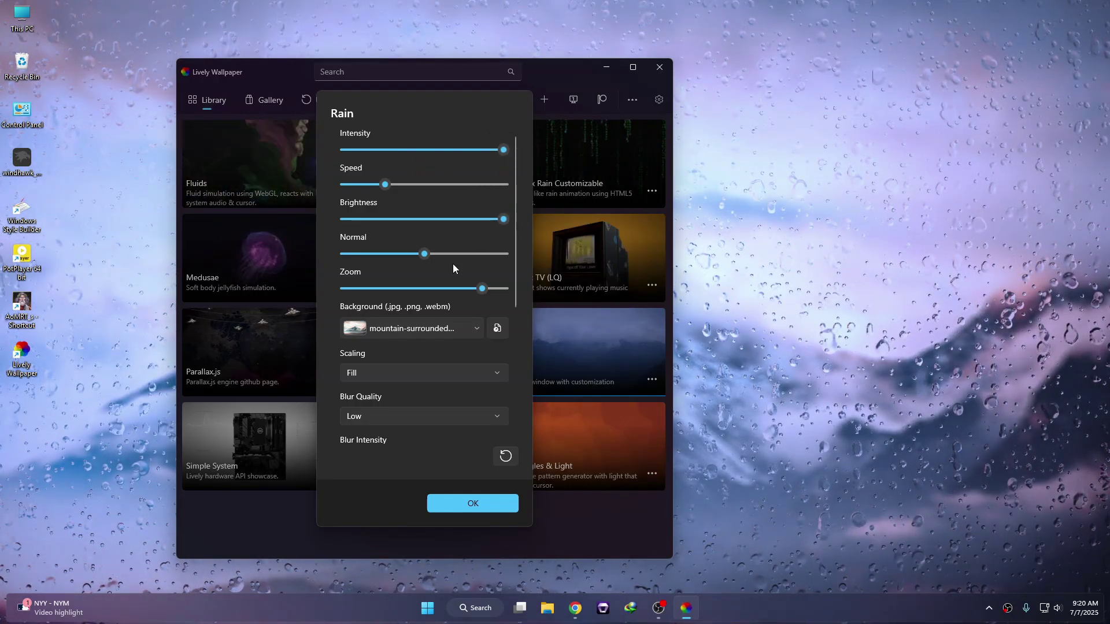
Step: Set the Rain wallpaper's Blur Quality to Off and reduce Parallax to its minimum
scroll(470, 261, down, 2)
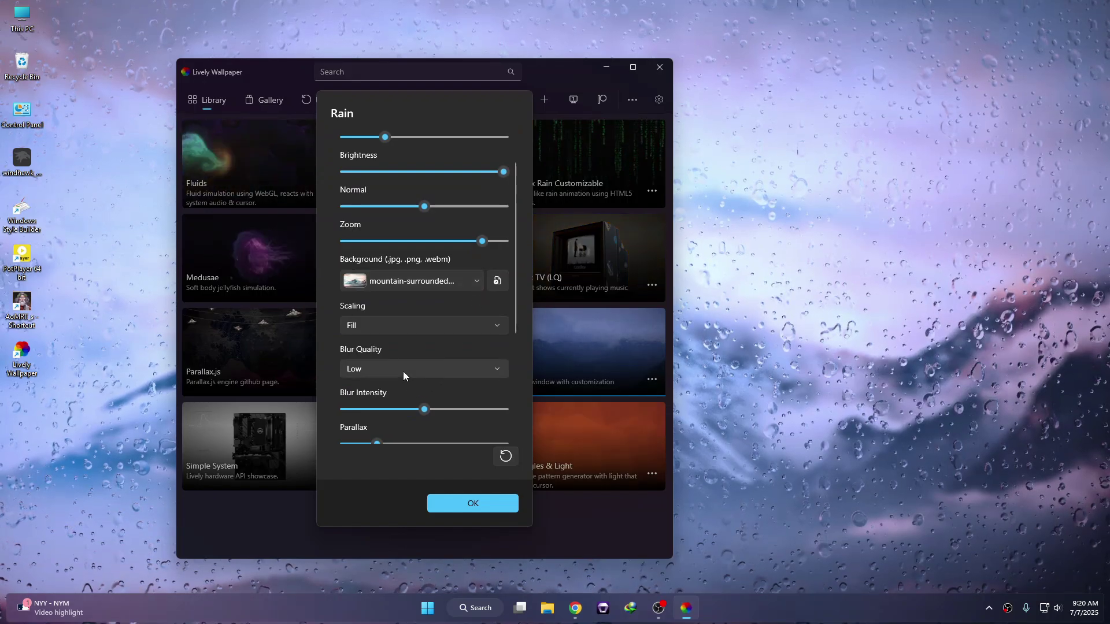
click(367, 368)
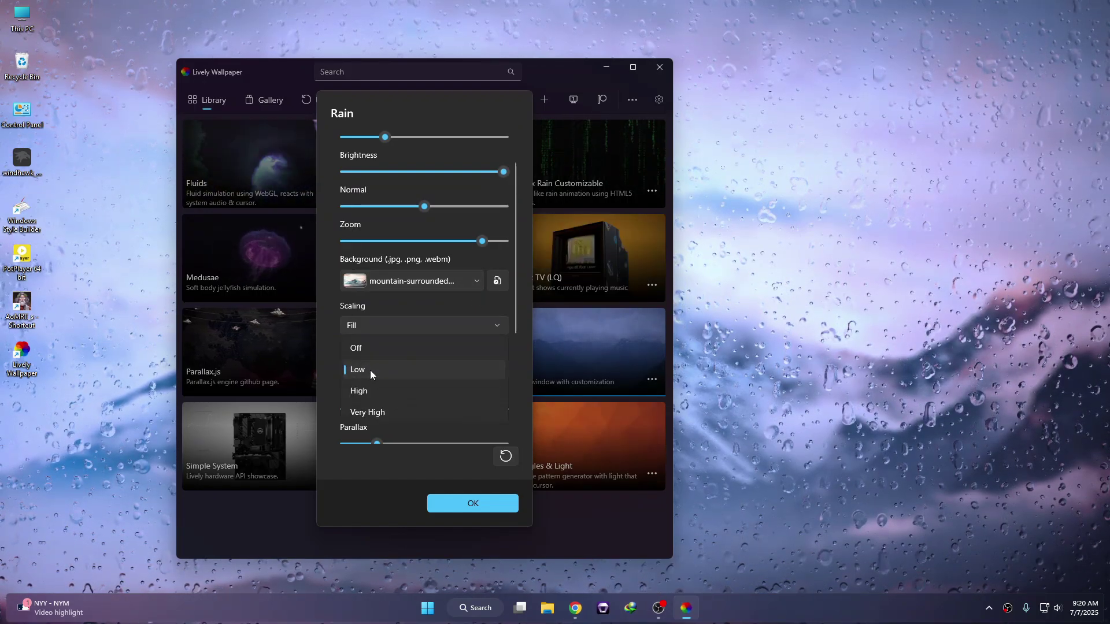
click(376, 350)
scroll(445, 314, down, 2)
scroll(445, 314, down, 2)
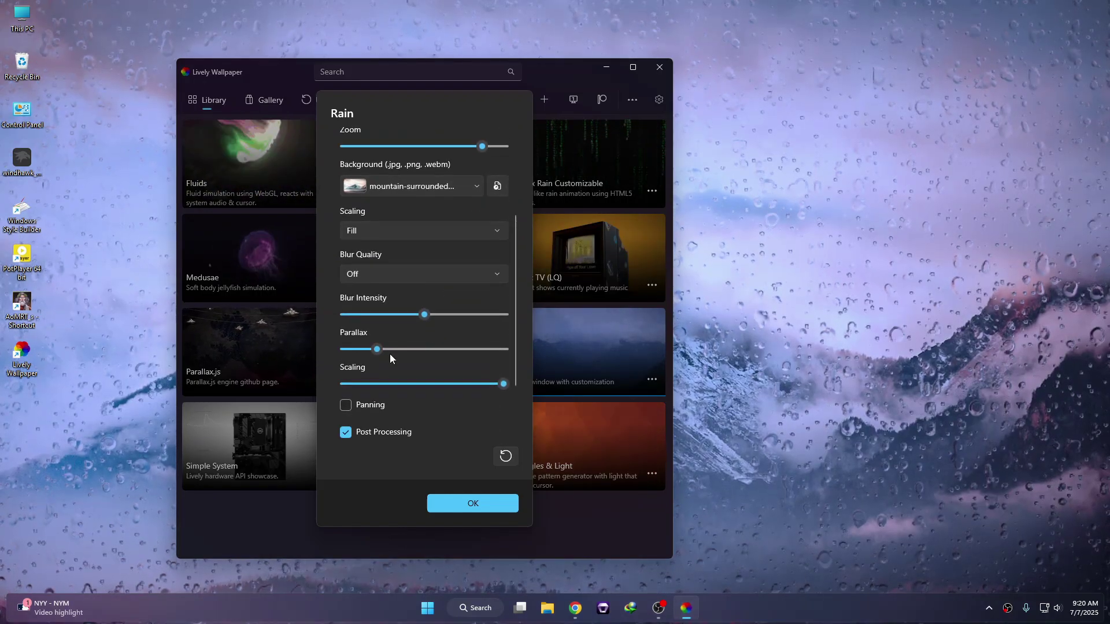
drag(384, 352, 342, 350)
scroll(382, 370, down, 3)
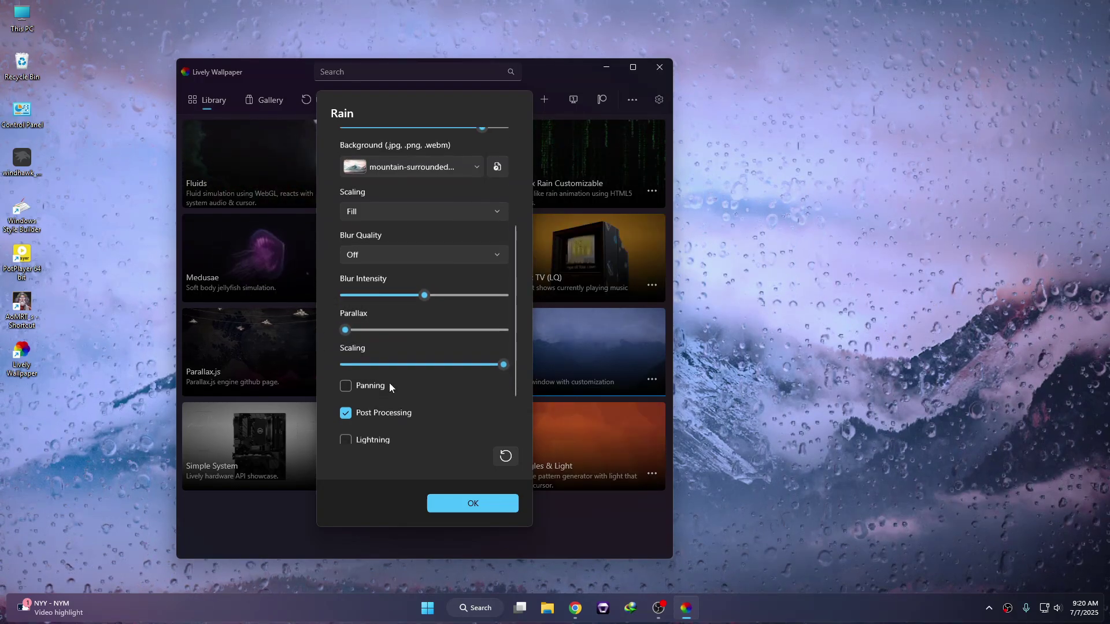
click(387, 405)
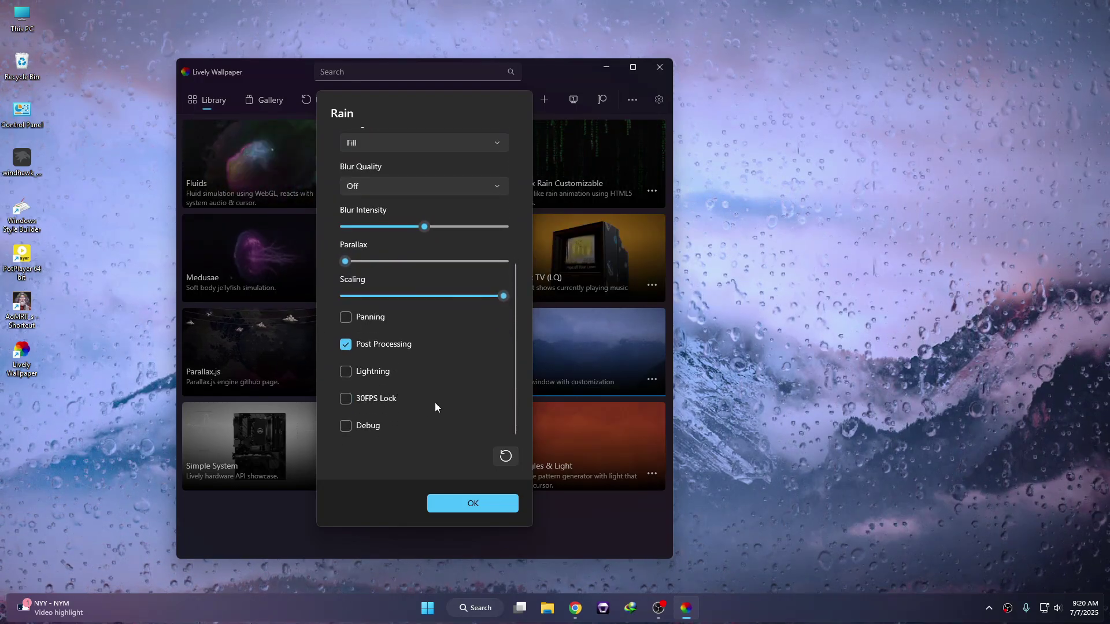
scroll(436, 401, up, 5)
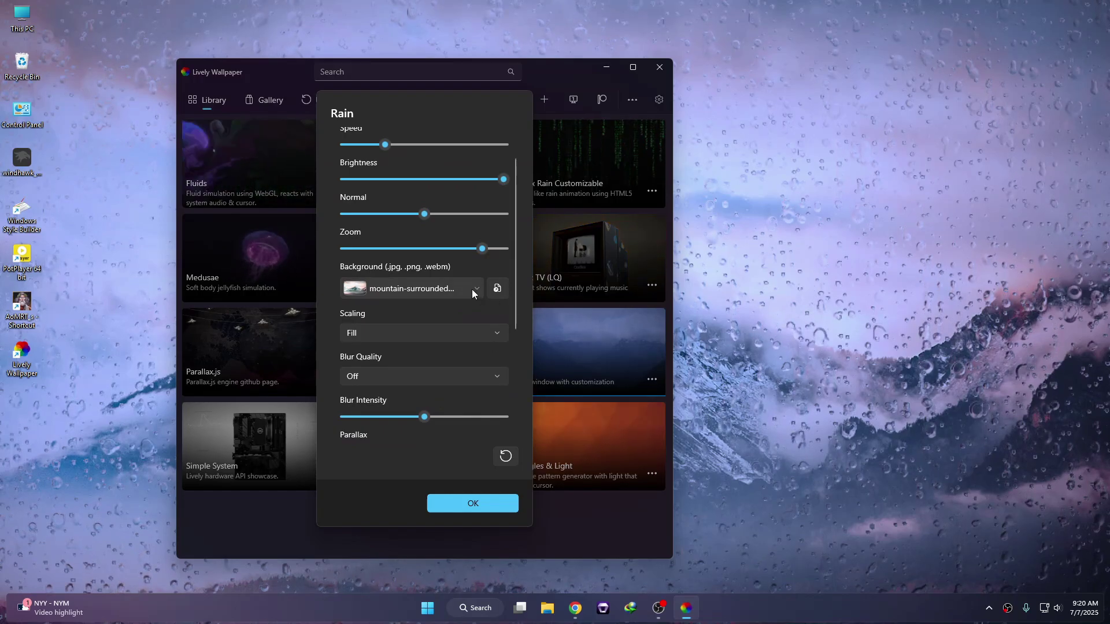
Step: Set the Rain wallpaper's background to the ADARK image and reduce Normal to about a quarter of its range
click(472, 289)
click(386, 323)
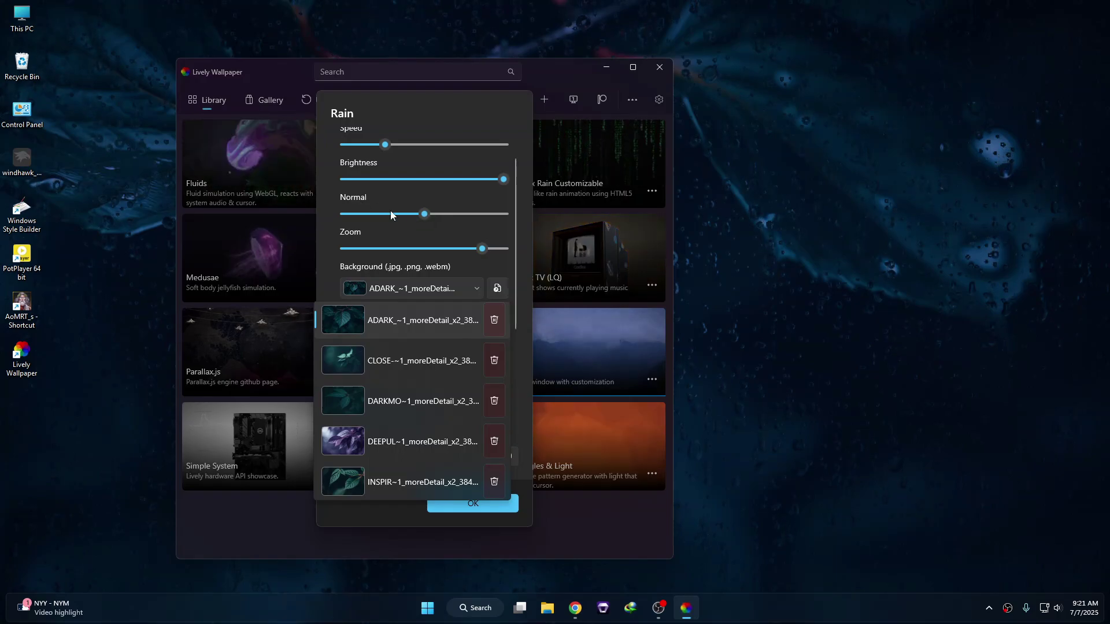
click(417, 216)
drag(423, 215, 385, 213)
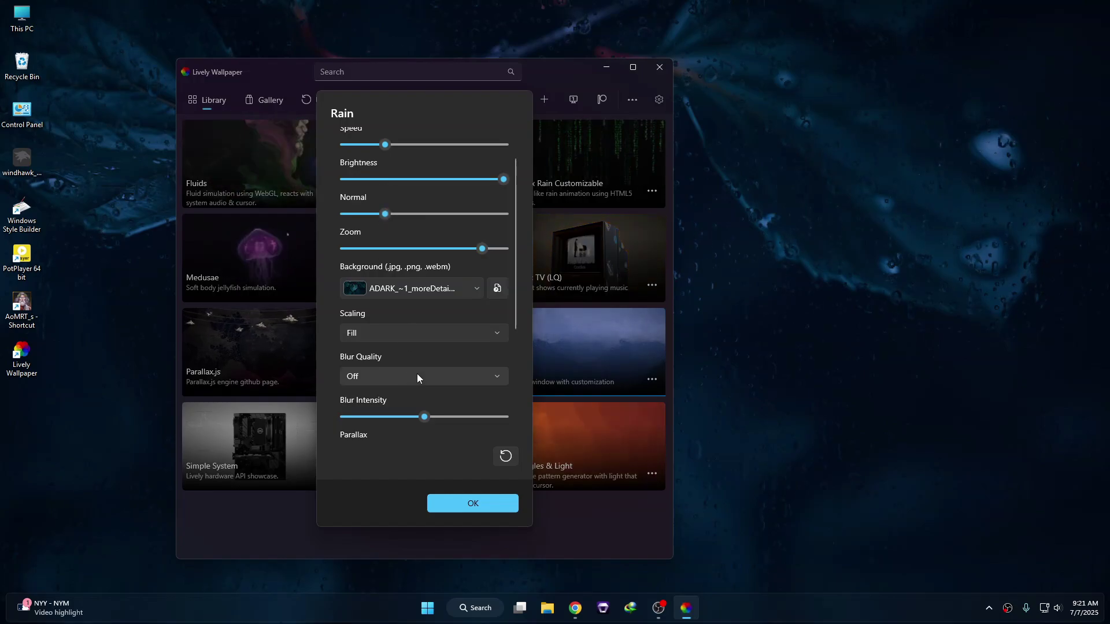
Step: Try the purple-leaf DEEPUL image as the Rain background and lower Normal to about 15% of its range
scroll(416, 370, down, 2)
click(473, 241)
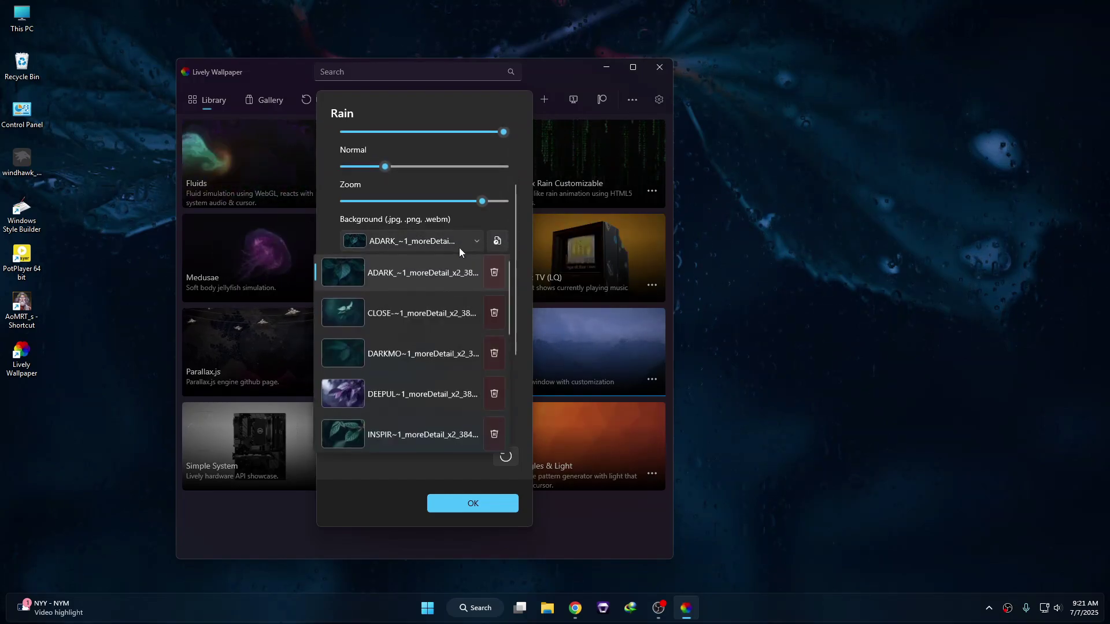
click(383, 390)
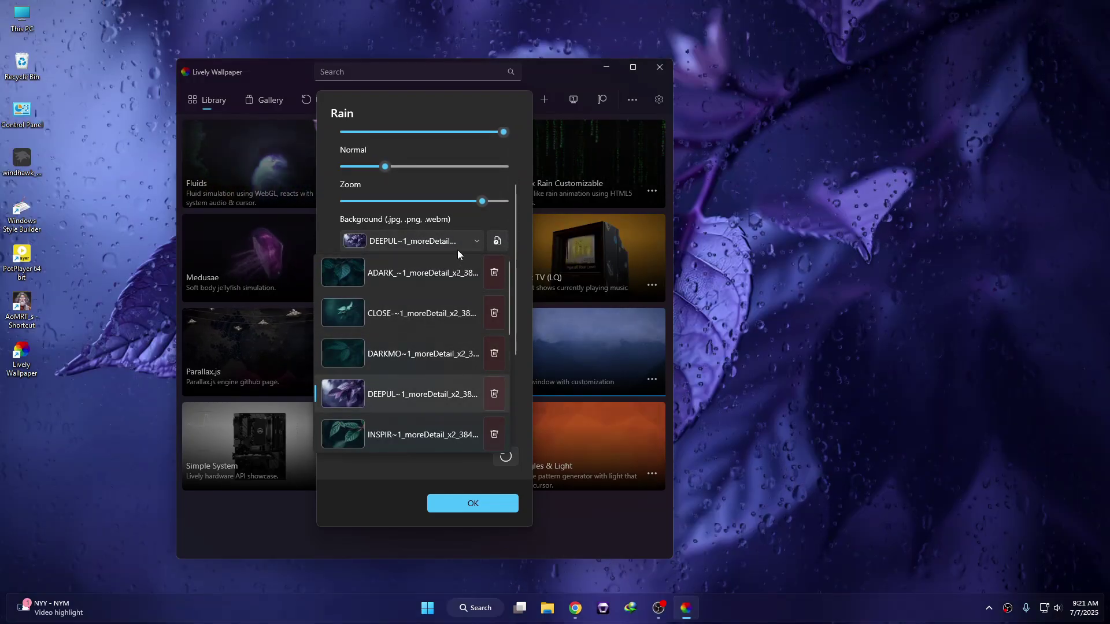
click(376, 166)
mouse_move(378, 166)
mouse_down()
mouse_move(355, 165)
mouse_move(368, 168)
mouse_up()
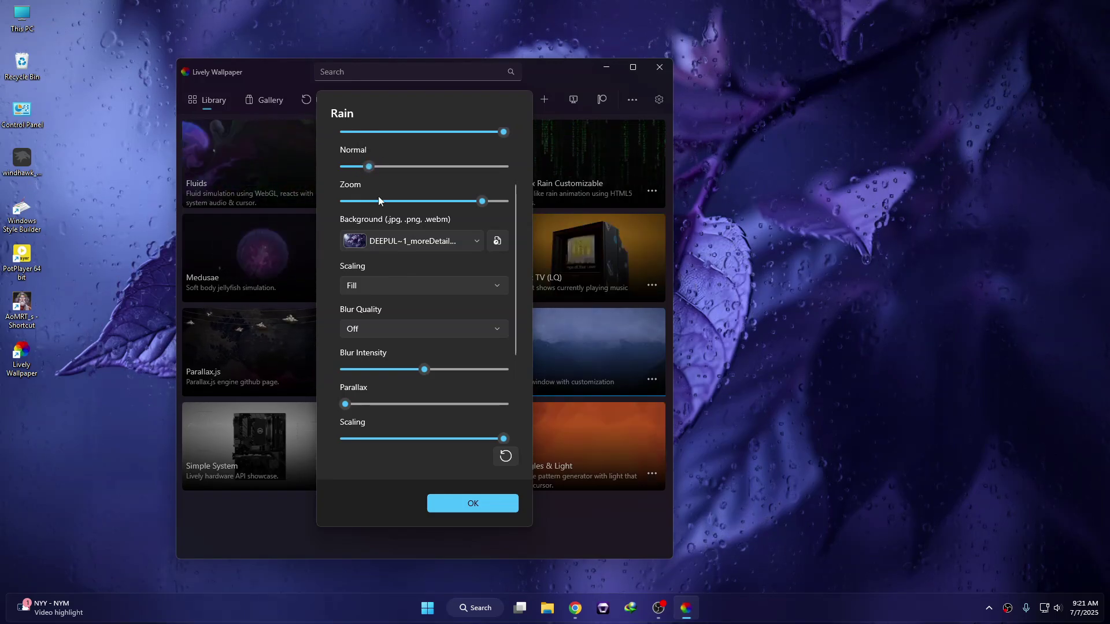
Step: Try the INSPIR image as the Rain background, settle on Wallpaper.png, and close the wallpaper settings and library window
click(471, 238)
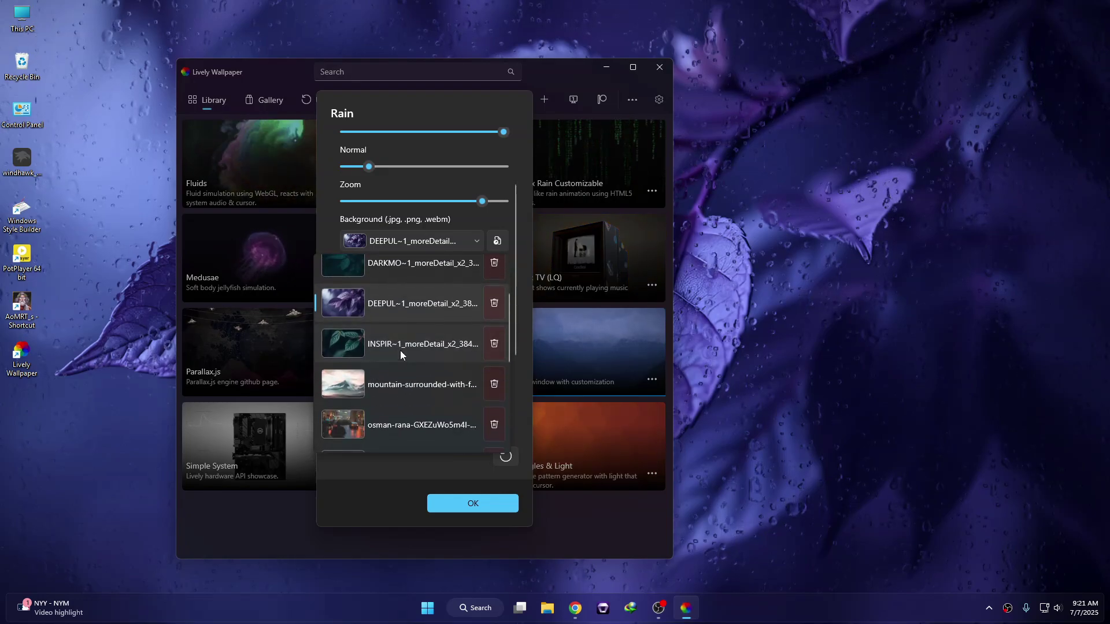
click(401, 350)
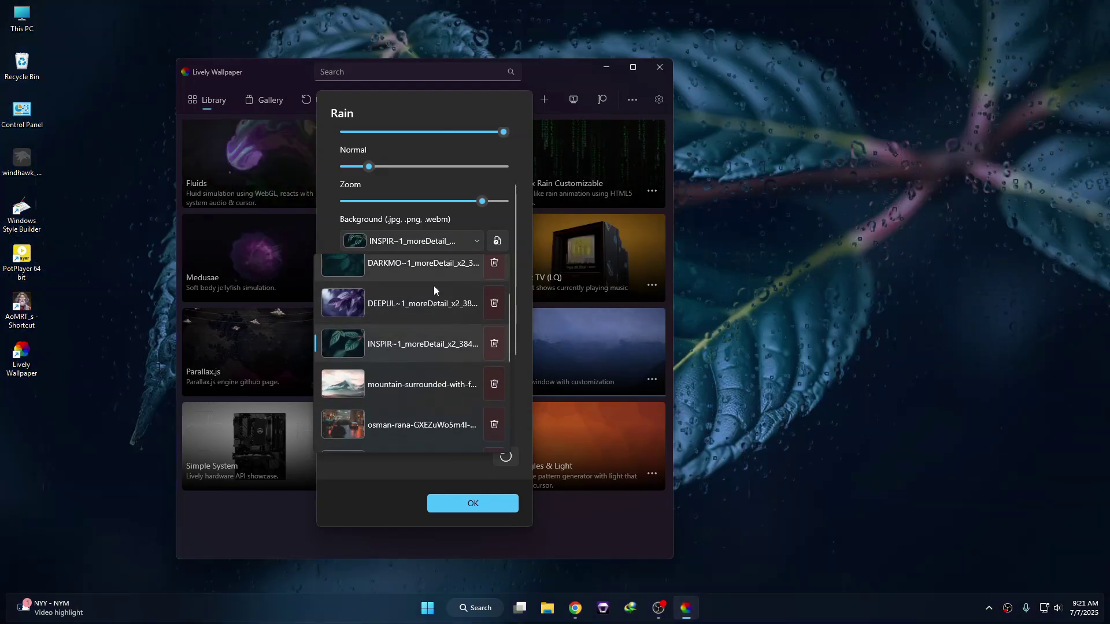
scroll(398, 333, up, 3)
scroll(410, 335, down, 1)
scroll(406, 362, down, 5)
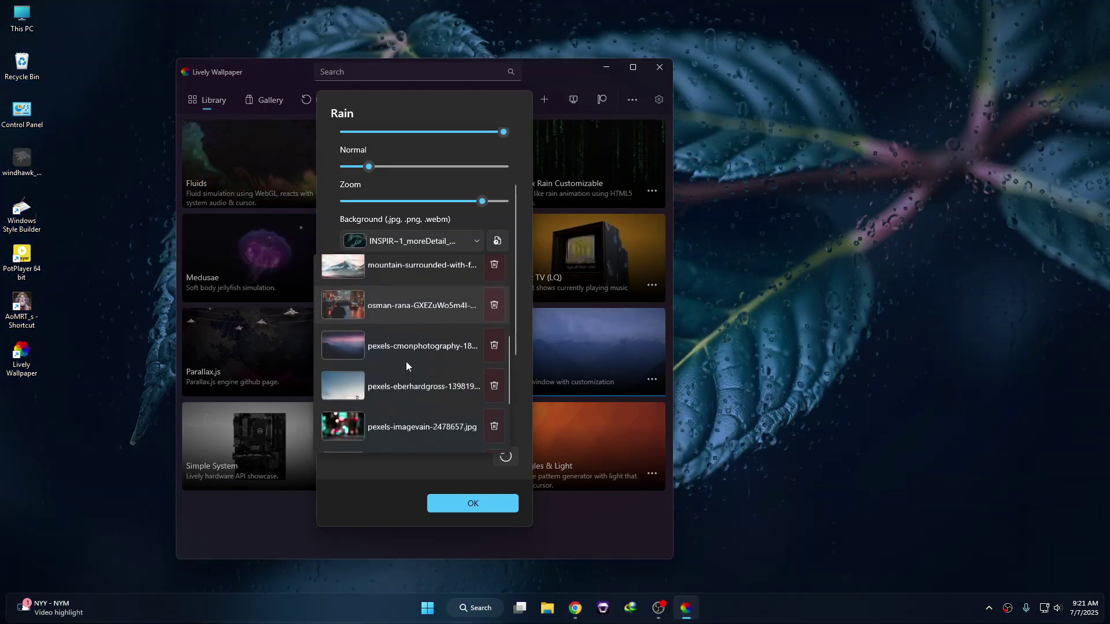
click(387, 424)
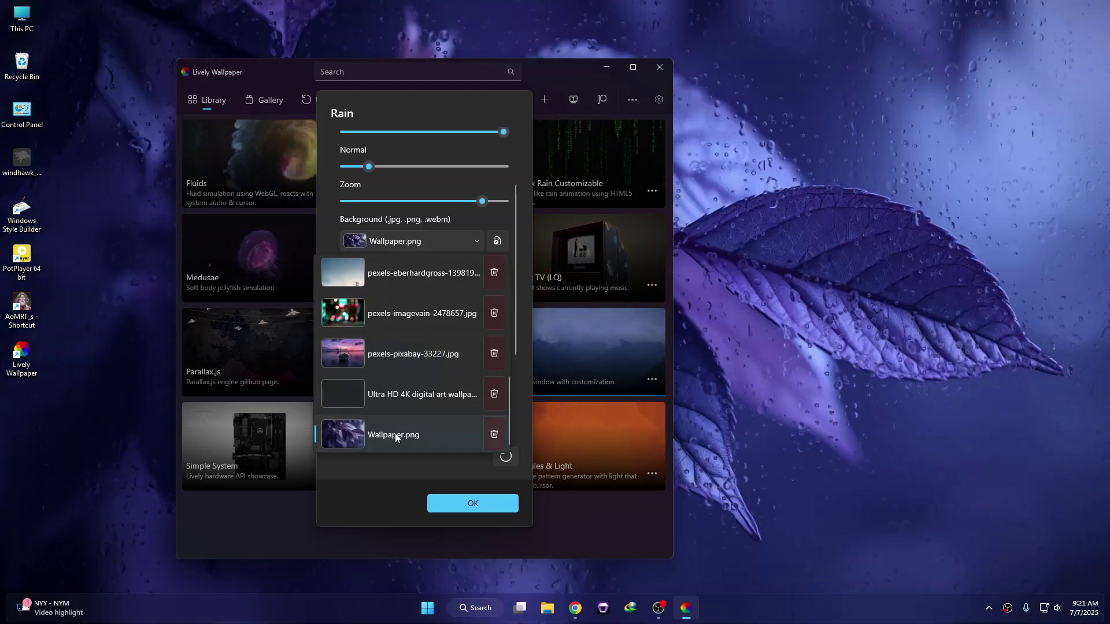
click(480, 508)
click(480, 509)
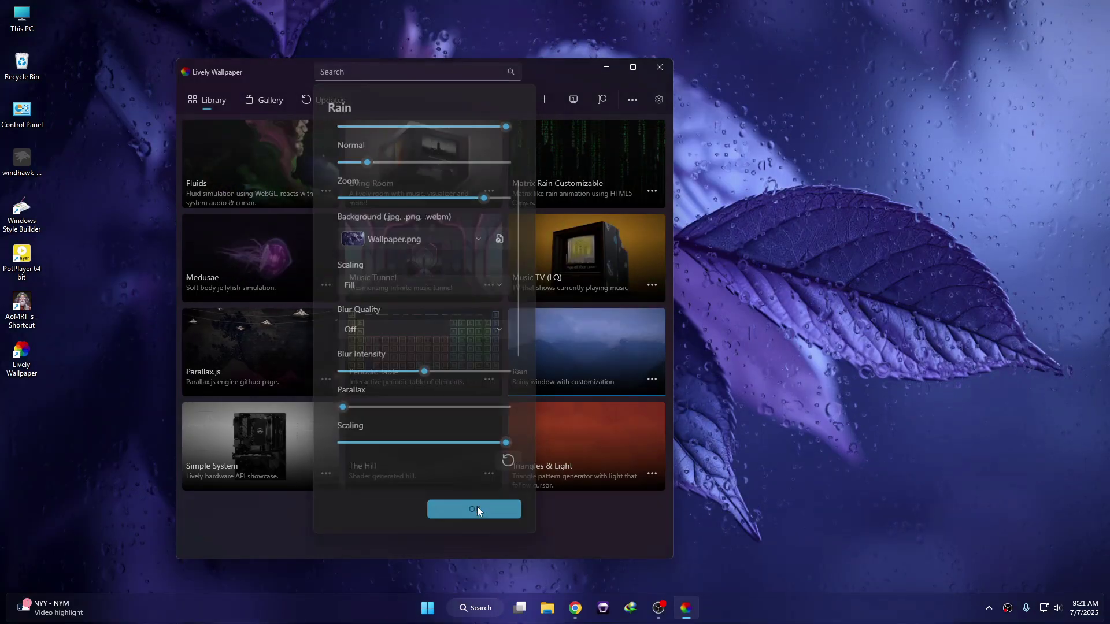
click(659, 67)
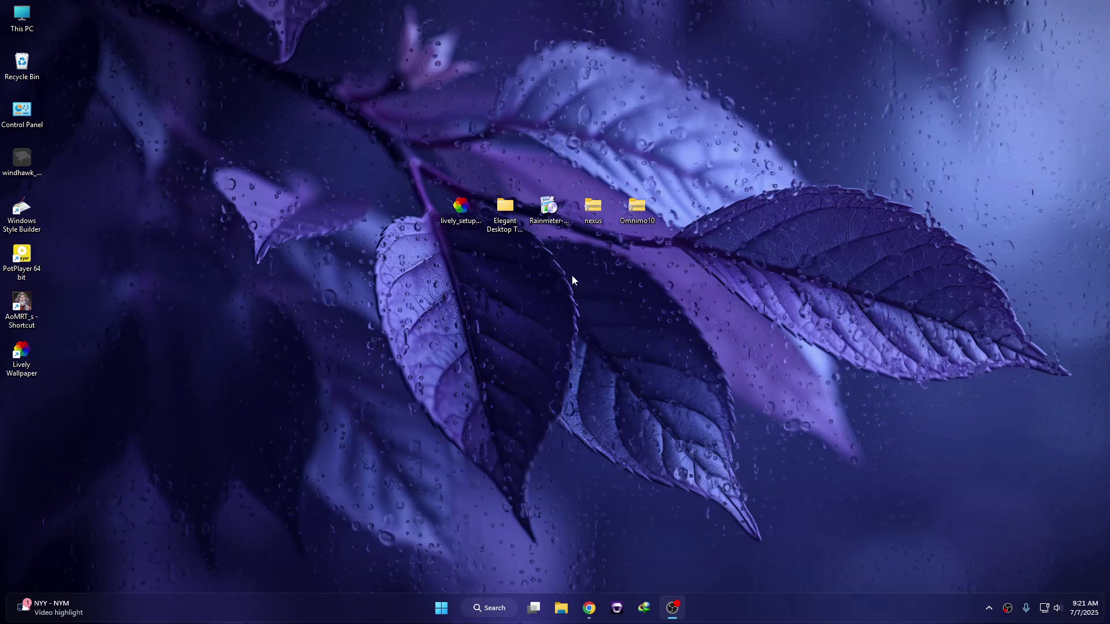
Step: Install Rainmeter from its desktop installer with the standard installation and run it on completion
double_click(552, 215)
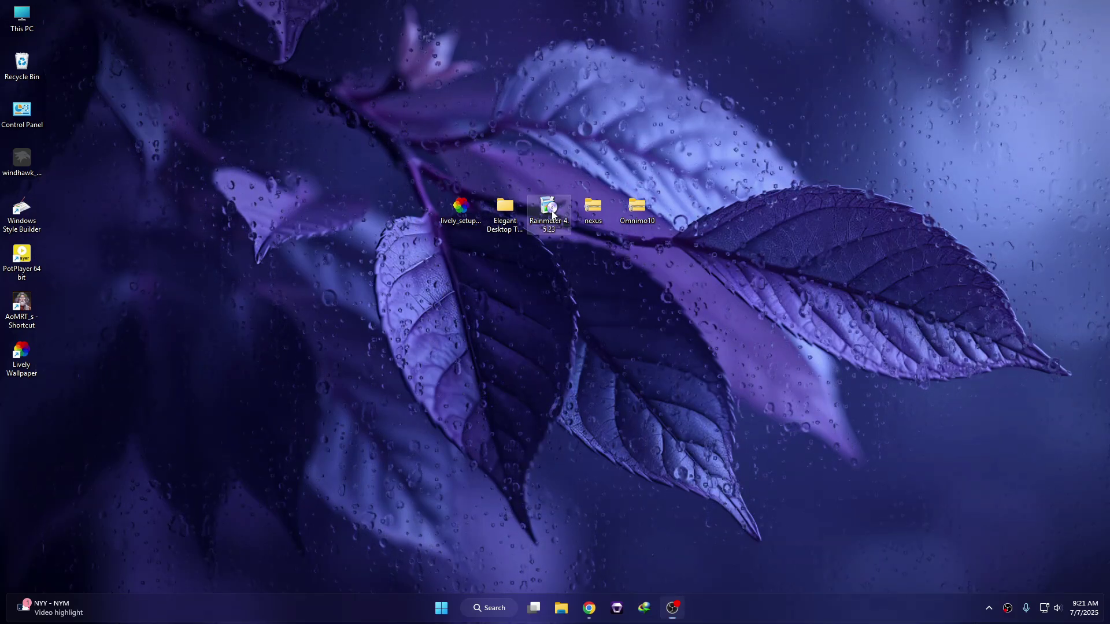
click(564, 333)
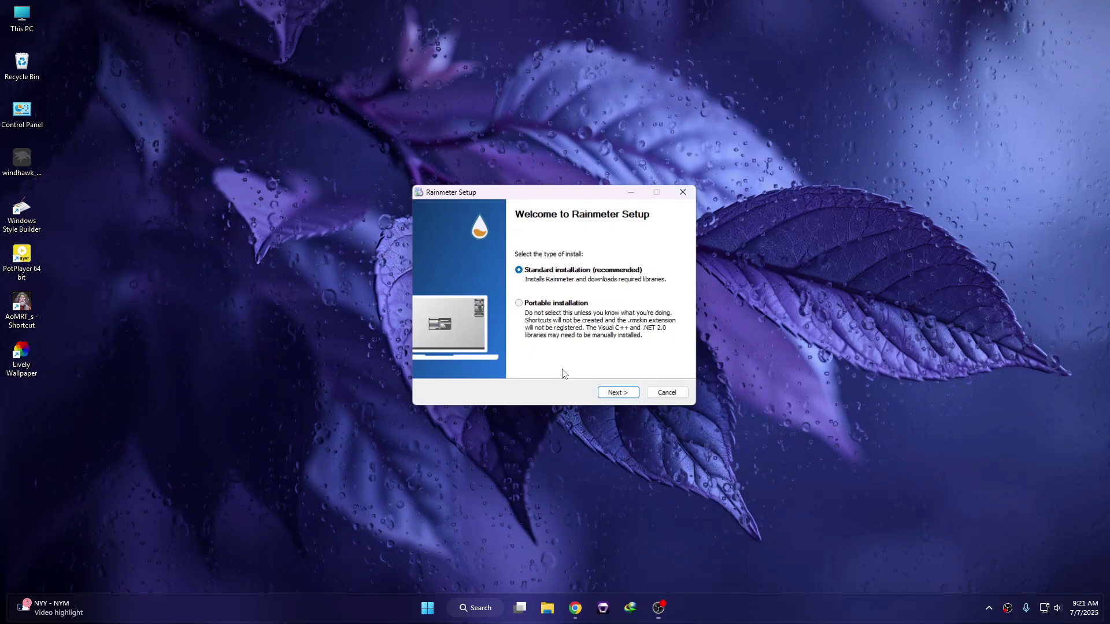
click(617, 397)
click(618, 395)
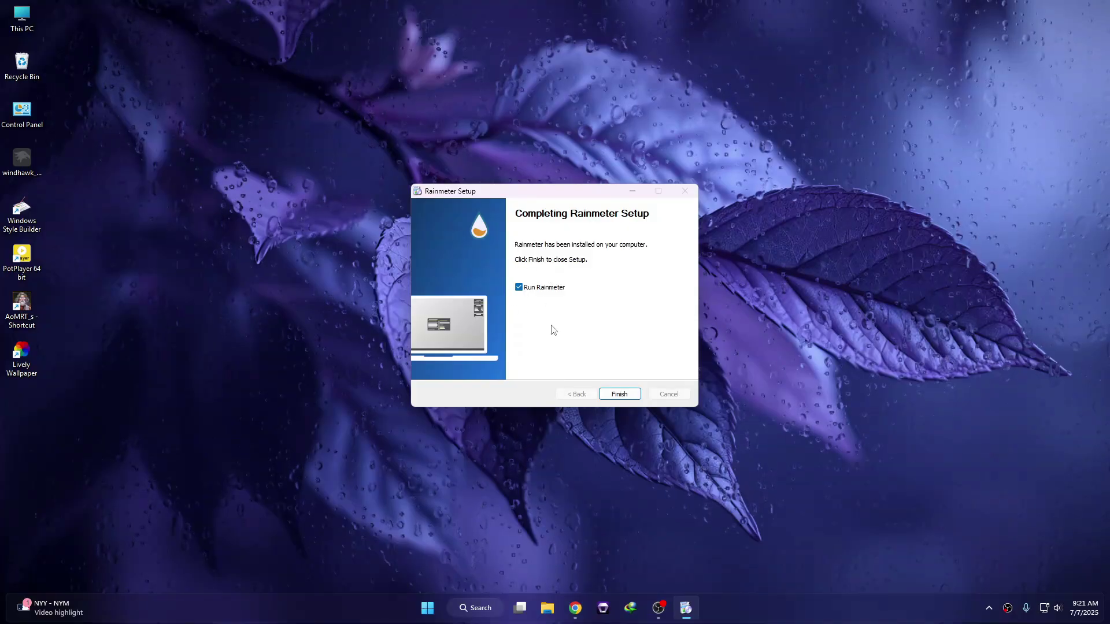
click(613, 394)
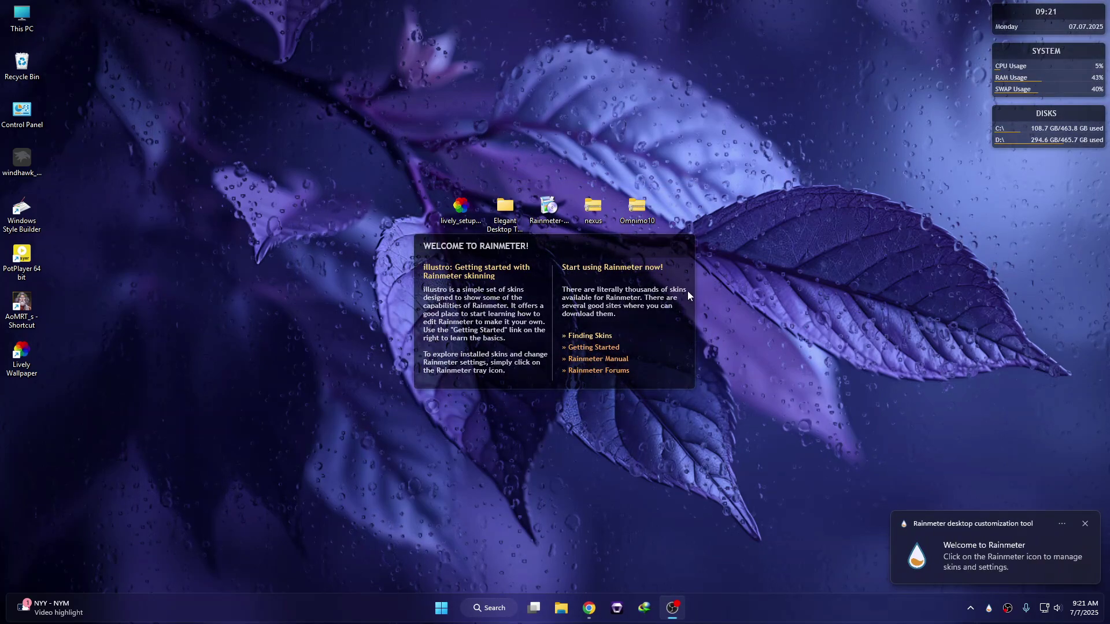
Step: Unload the default illustro Welcome, Disks, System and Clock skins from the desktop
right_click(632, 272)
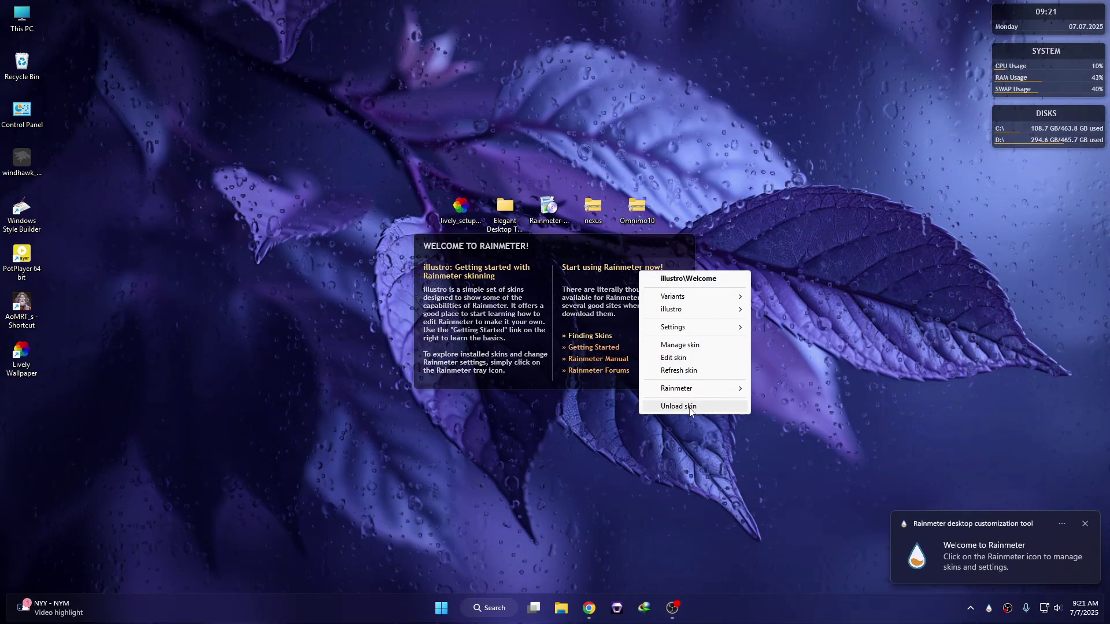
click(704, 407)
right_click(1023, 139)
click(1051, 273)
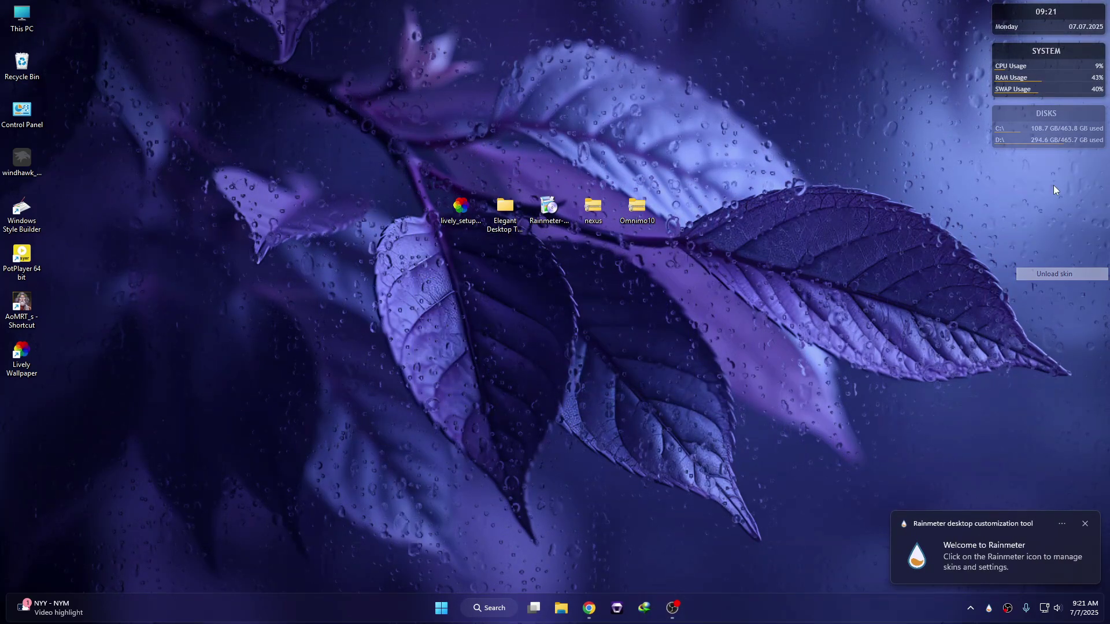
right_click(1057, 81)
click(1044, 213)
right_click(1040, 17)
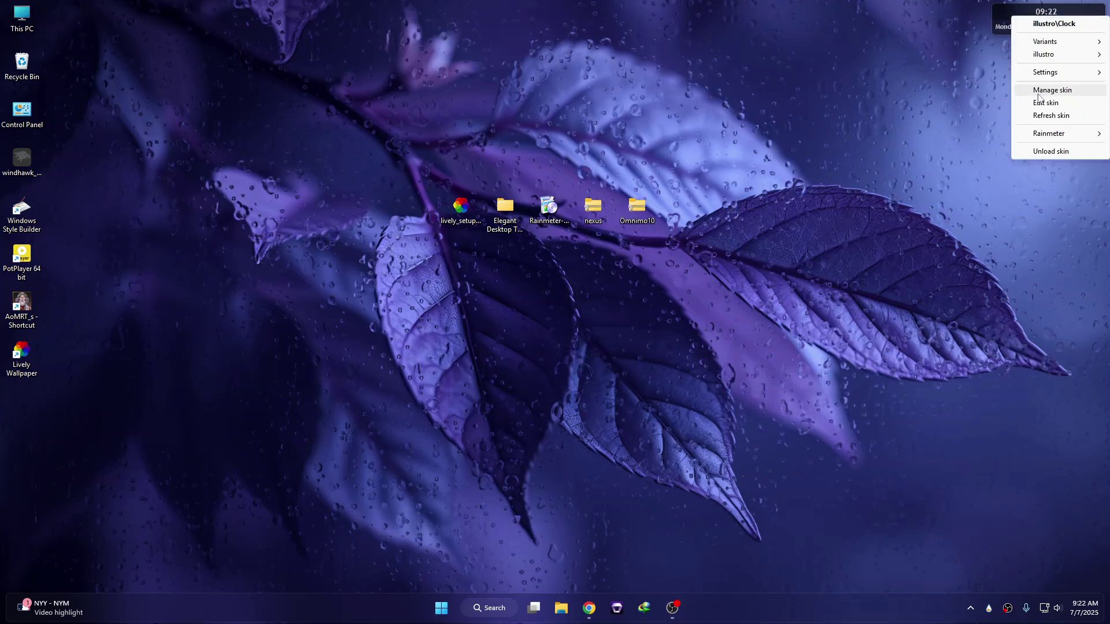
click(1042, 152)
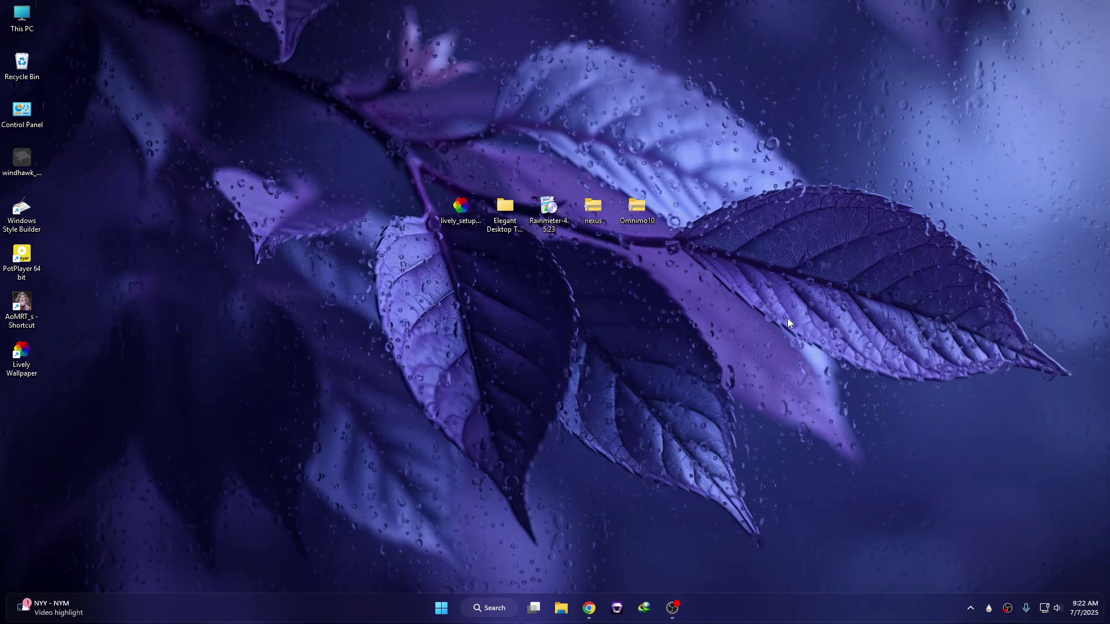
Step: Copy the NenaluX folder from the Skins folder of Elegant Desktop Theme Files
double_click(507, 209)
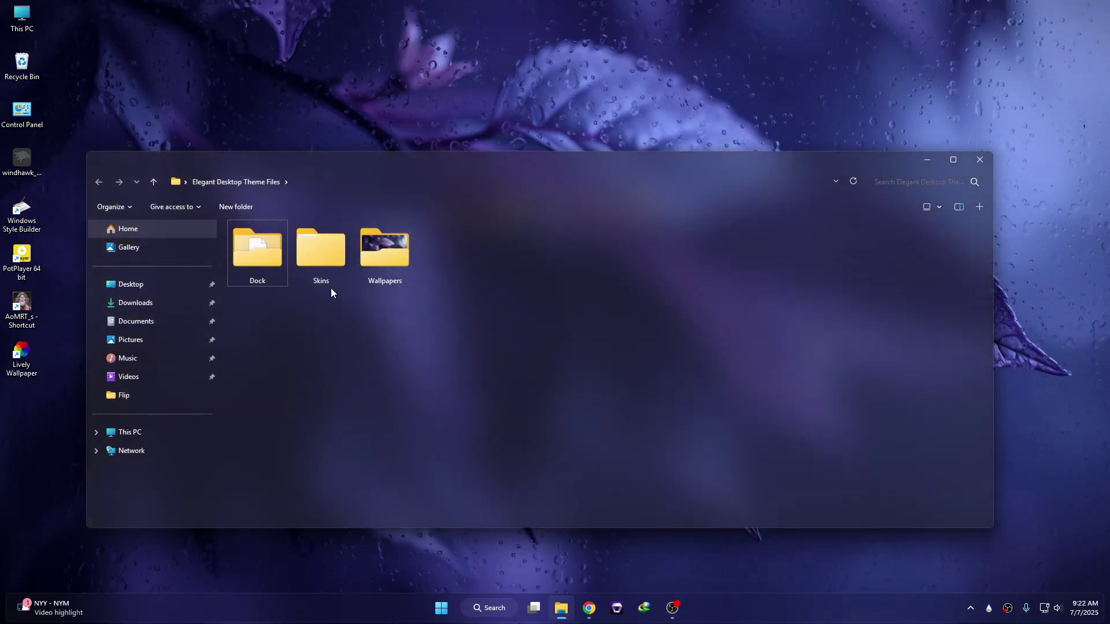
double_click(327, 260)
right_click(253, 241)
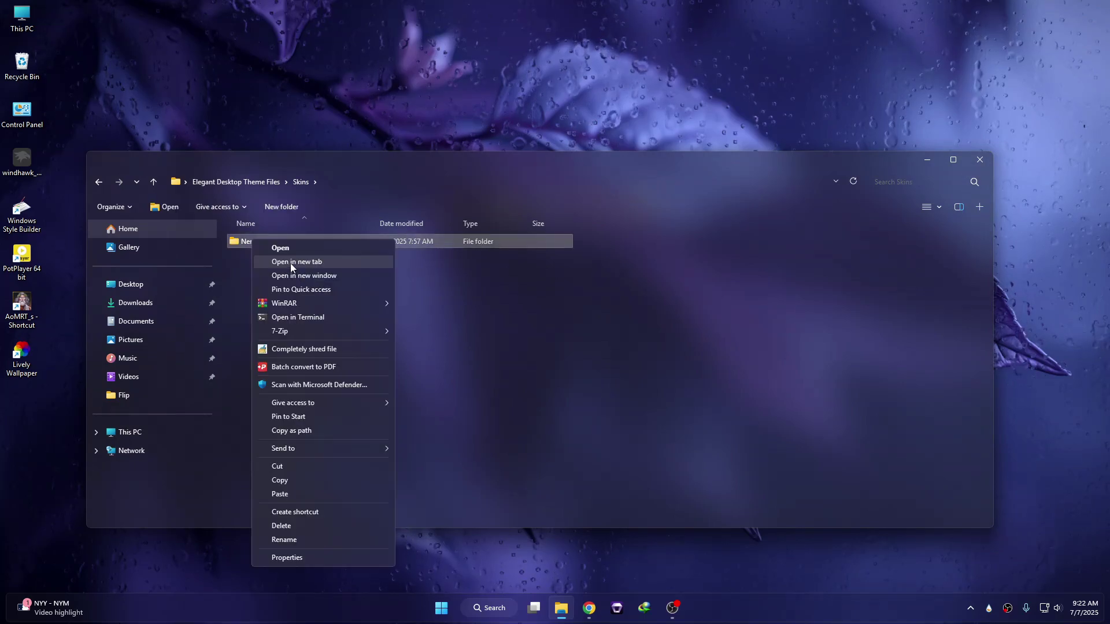
click(280, 480)
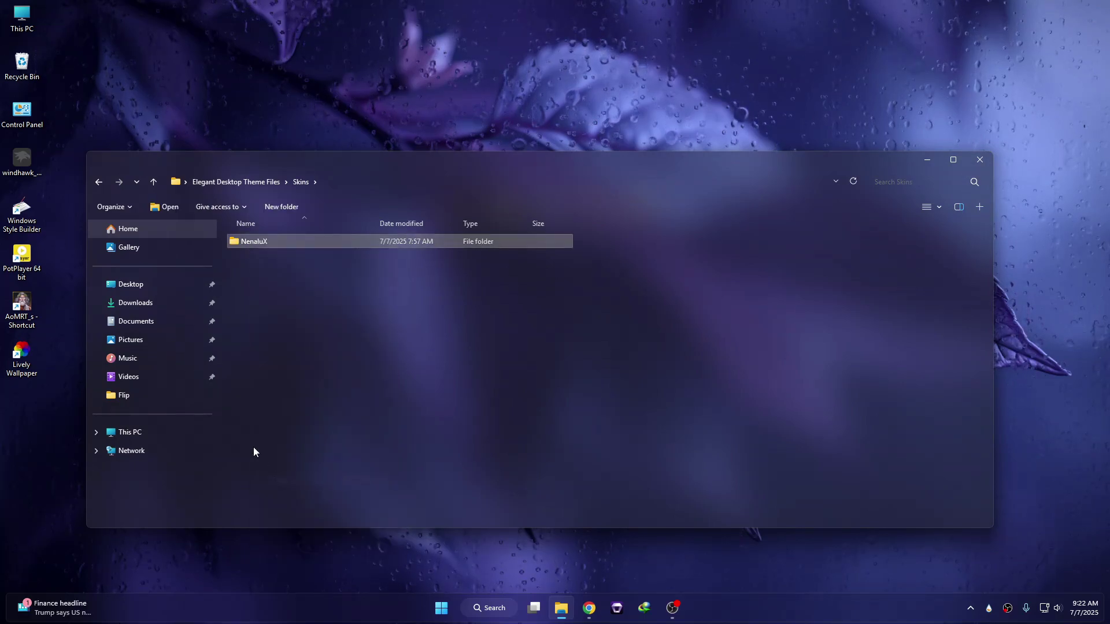
Step: Paste the NenaluX folder into Documents > Rainmeter > Skins and close the folder window
click(130, 321)
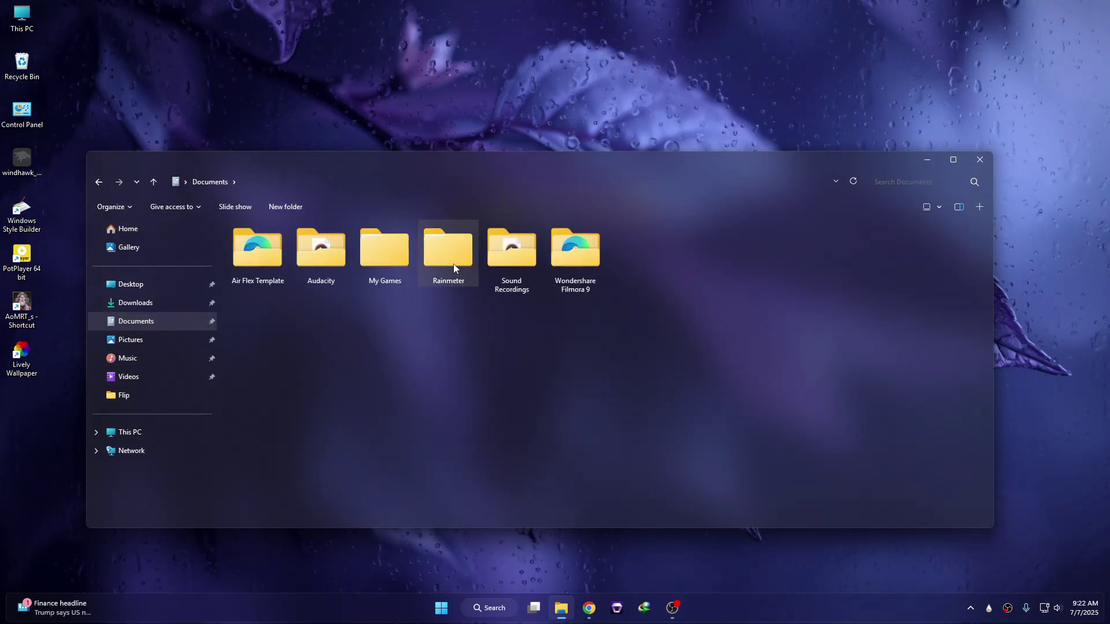
double_click(453, 264)
double_click(256, 239)
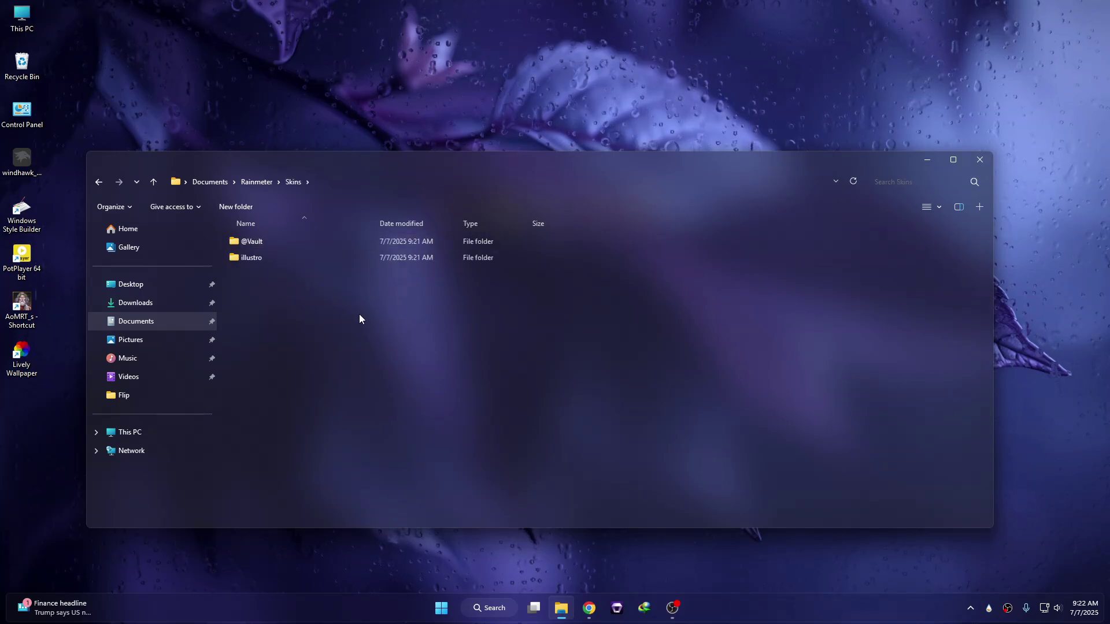
right_click(359, 316)
click(384, 386)
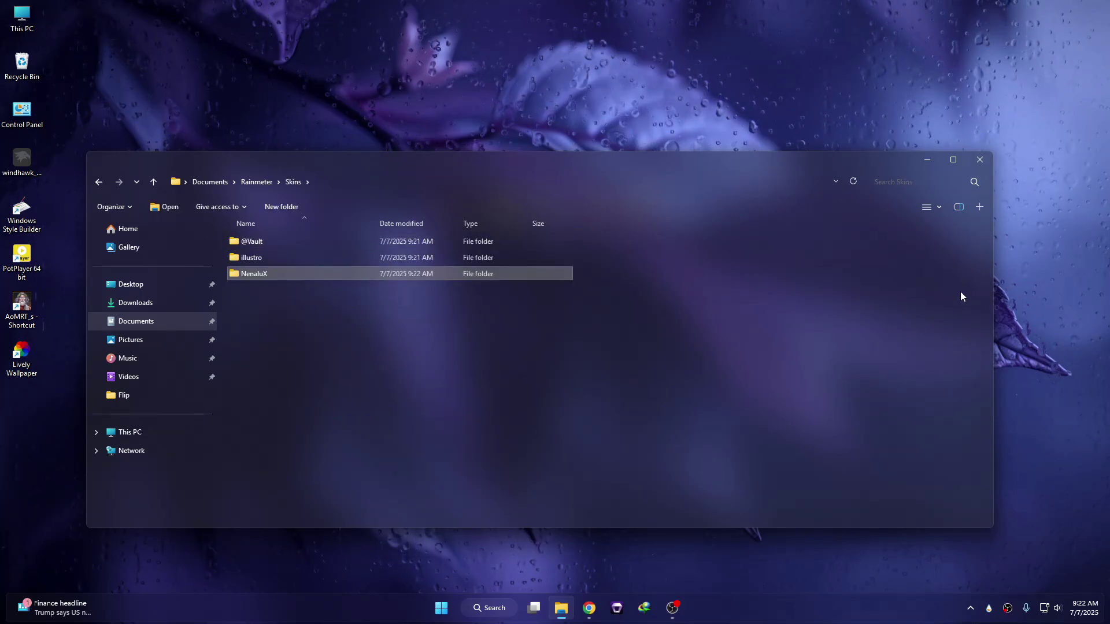
click(979, 160)
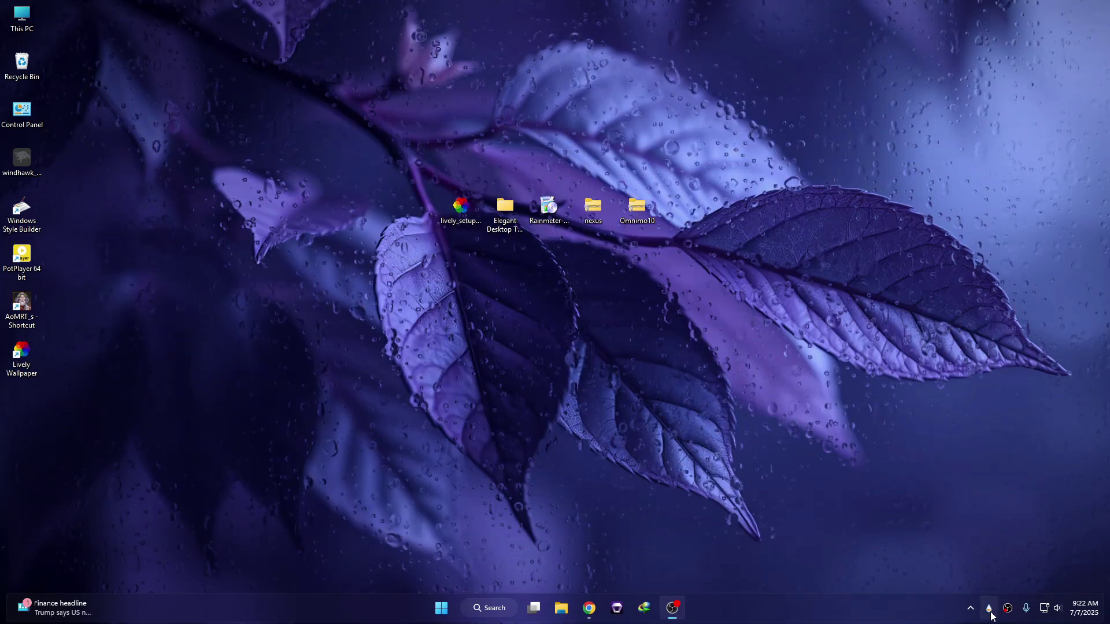
Step: Open the Rainmeter manager, load NenaluX's Links.ini and move the link icons to the desktop's lower-left area
click(989, 611)
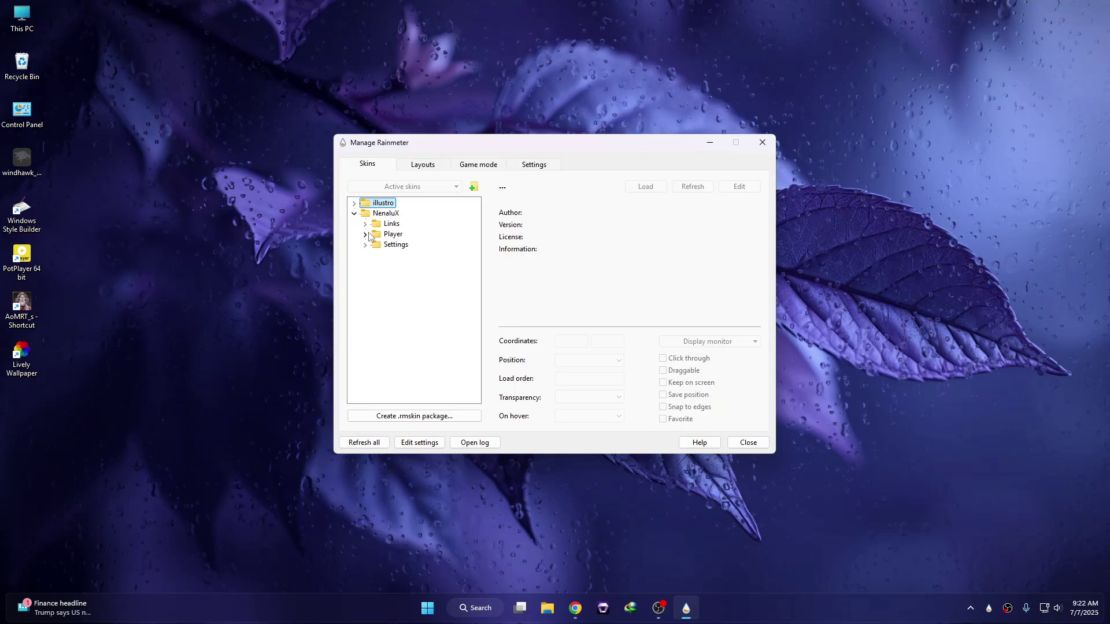
click(405, 235)
click(644, 186)
drag(207, 26, 287, 514)
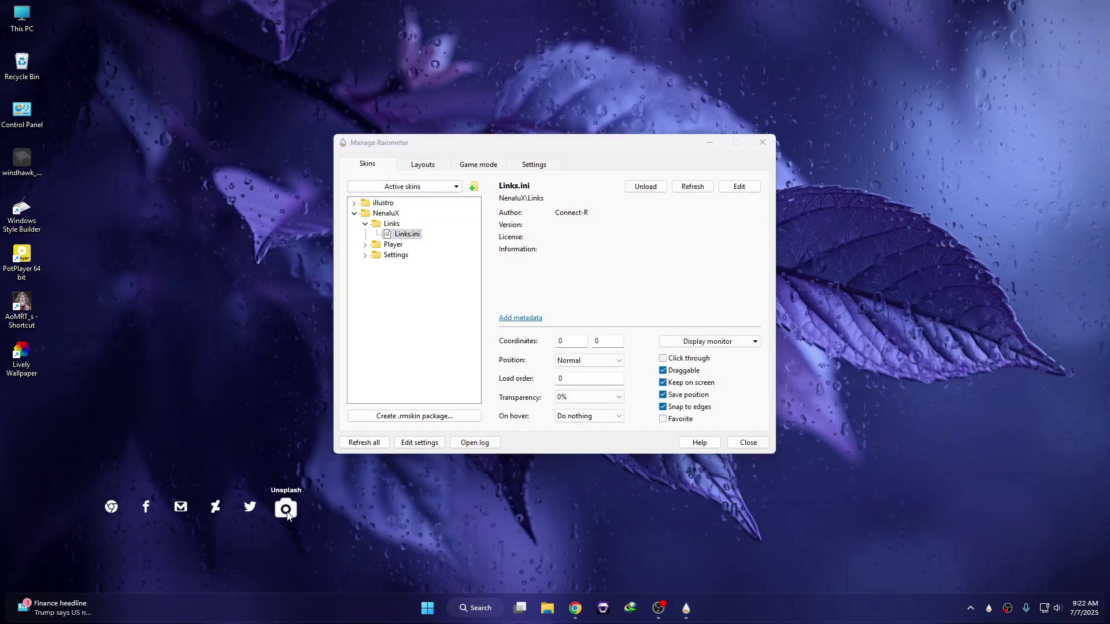
Step: Load NenaluX's Player.ini skin, place it beside the link icons and close the Rainmeter manager
click(364, 245)
click(408, 255)
click(646, 187)
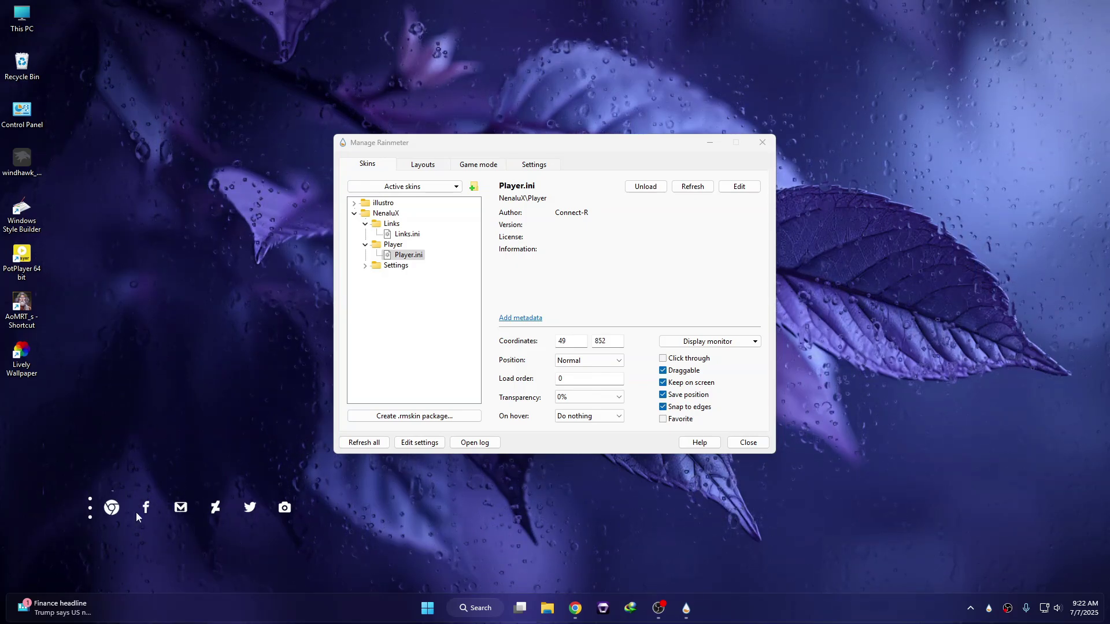
click(771, 140)
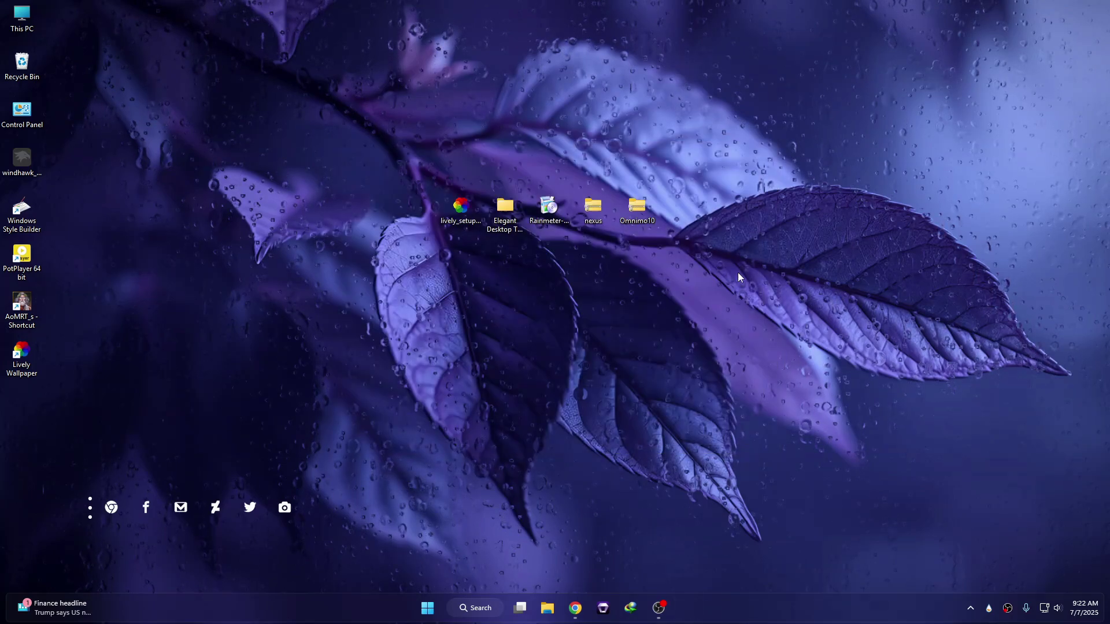
Step: Install Omnimo.rmskin from the Omnimo10 archive with its included layout and choose English as the setup language
double_click(641, 209)
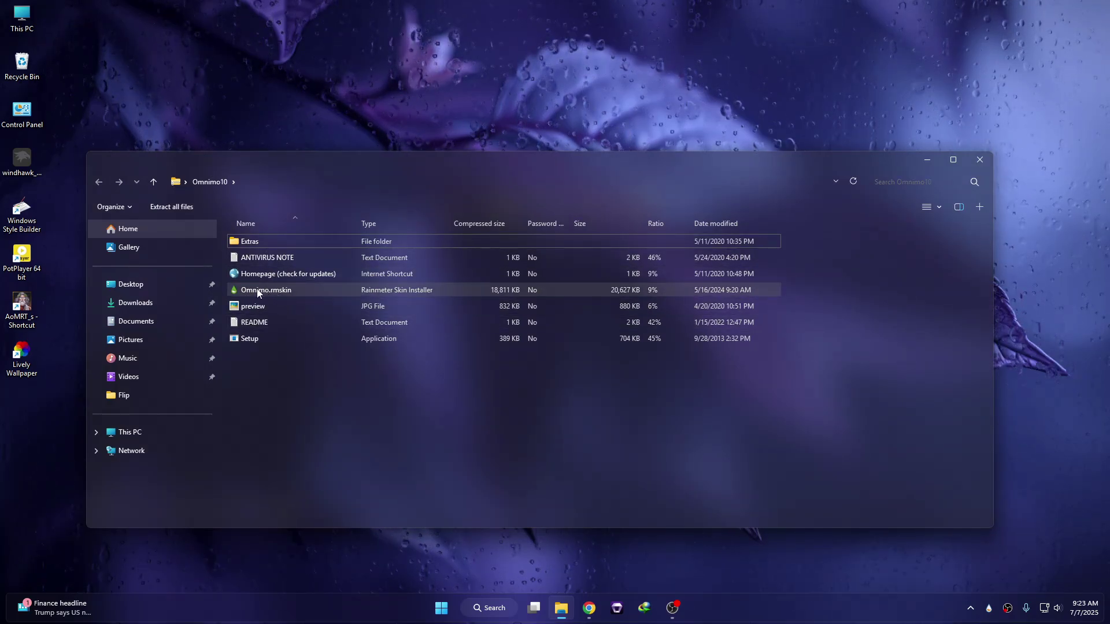
double_click(258, 290)
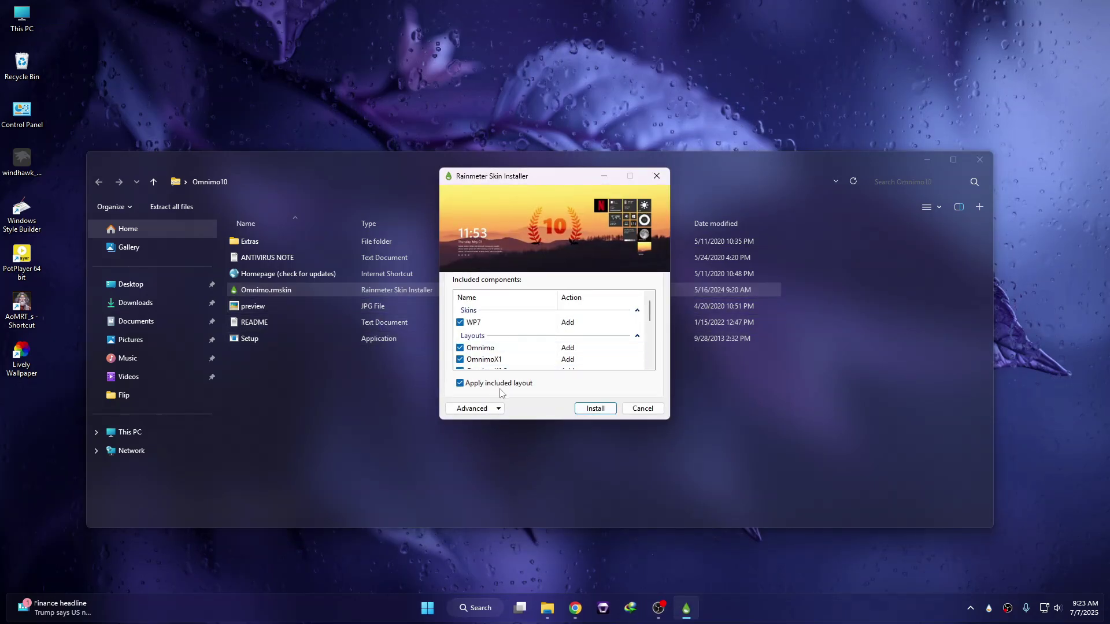
click(606, 412)
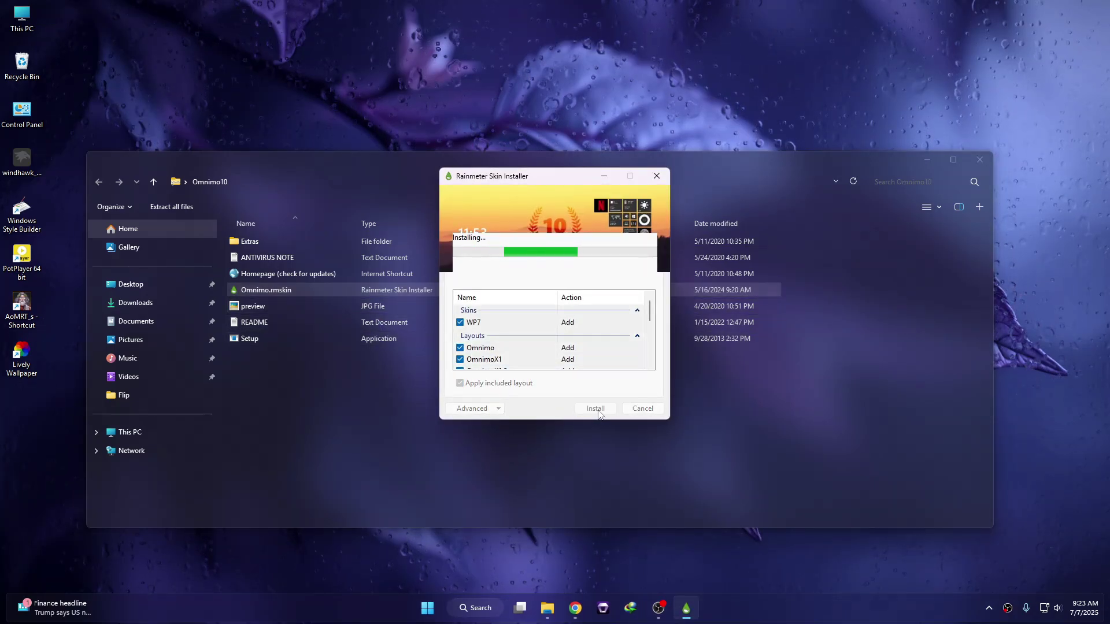
click(979, 159)
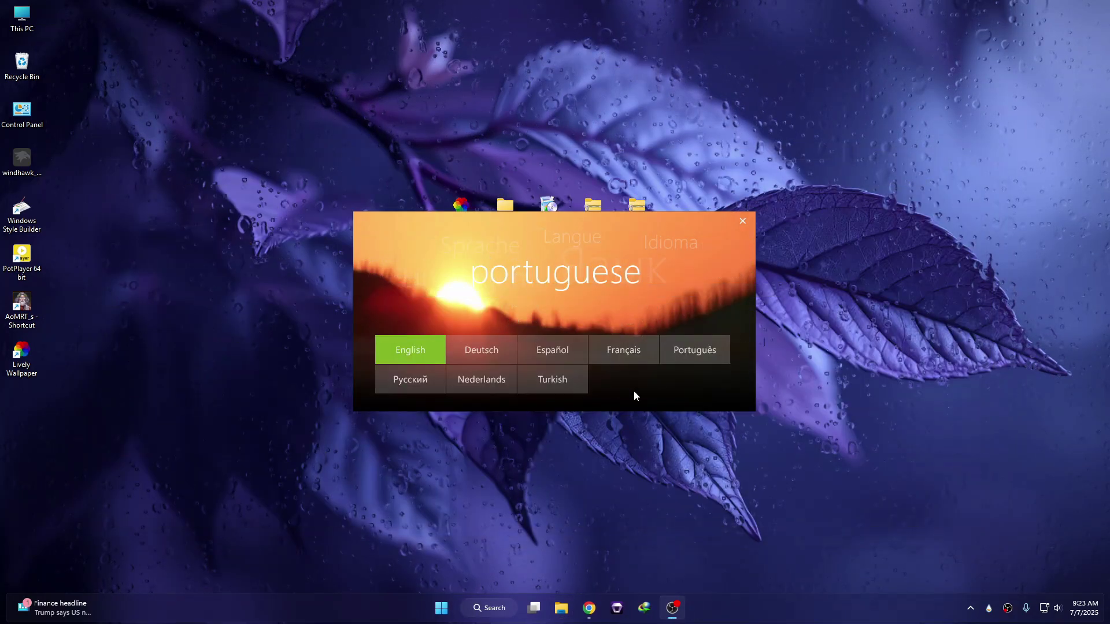
click(419, 355)
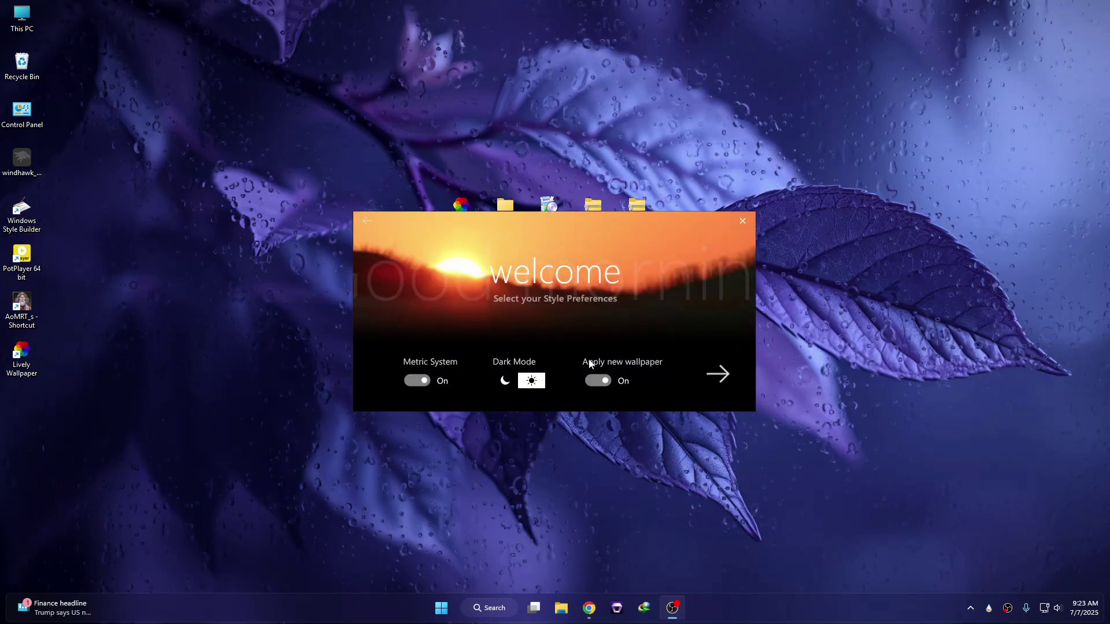
Step: Finish Omnimo's style preferences with the new wallpaper turned off, then move the clock widget slightly up and right
click(601, 380)
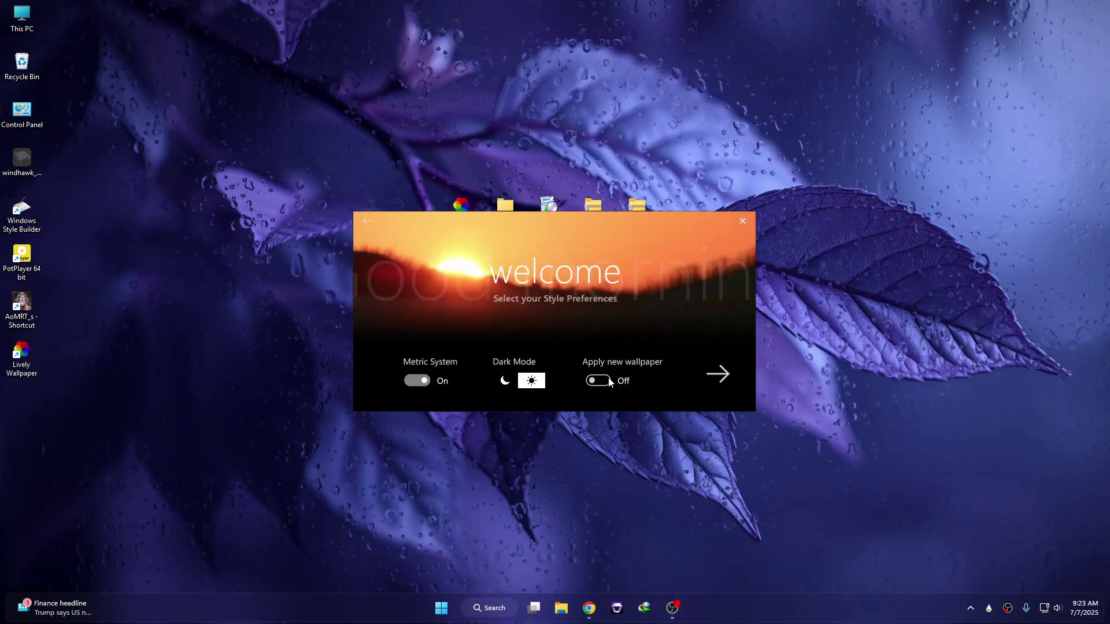
click(718, 376)
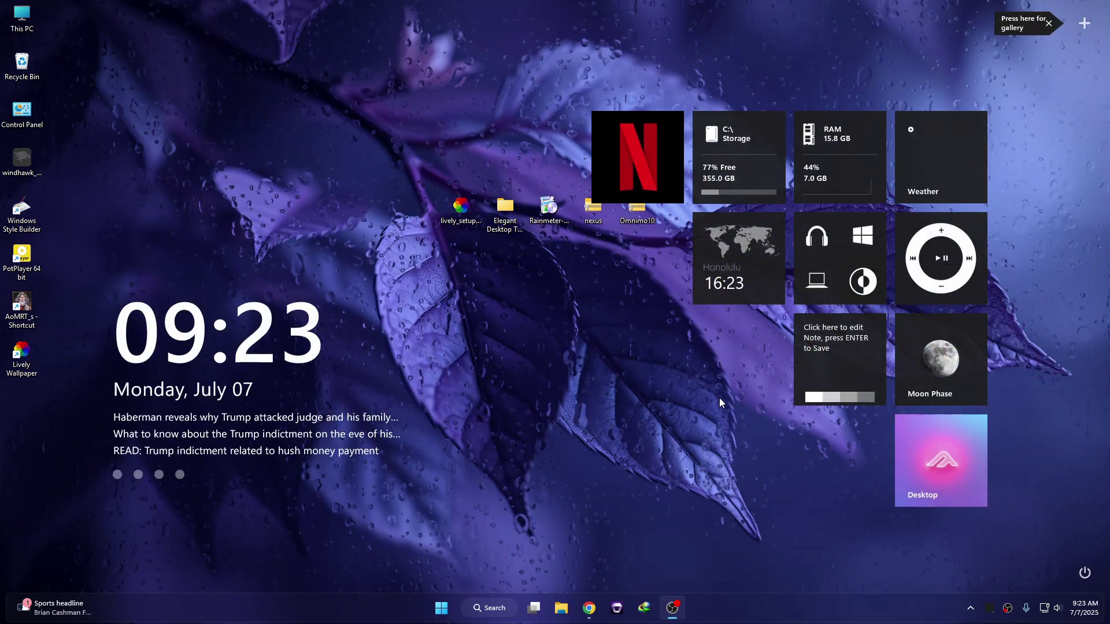
drag(262, 333, 293, 289)
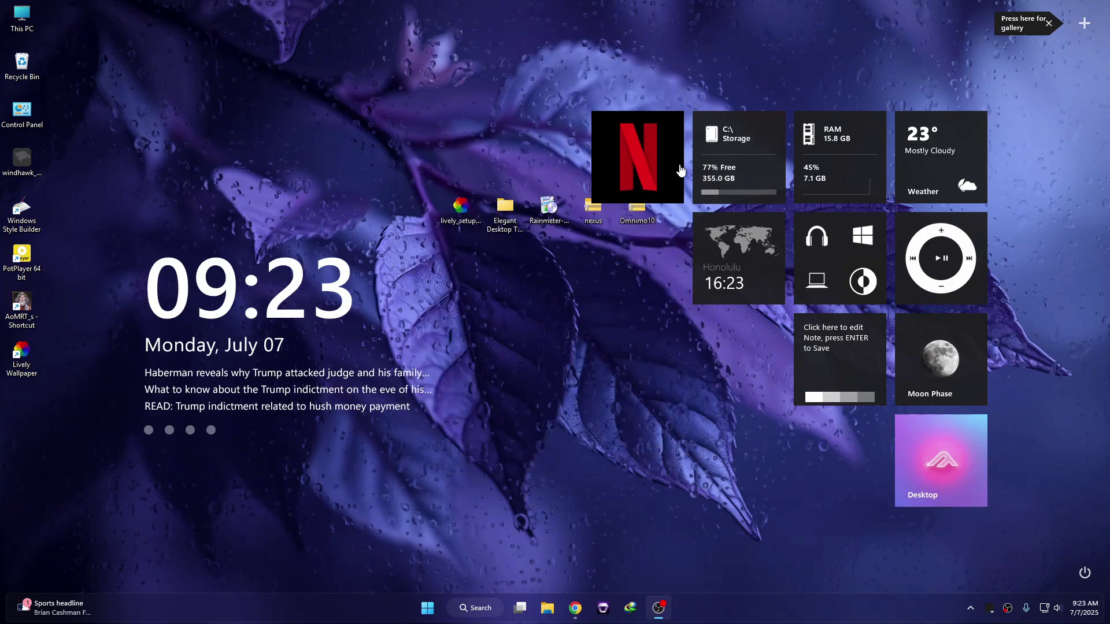
Step: Close all the Omnimo tiles, including Netflix, C: storage, RAM, world clock and quick launch, keeping only the clock widget
click(700, 143)
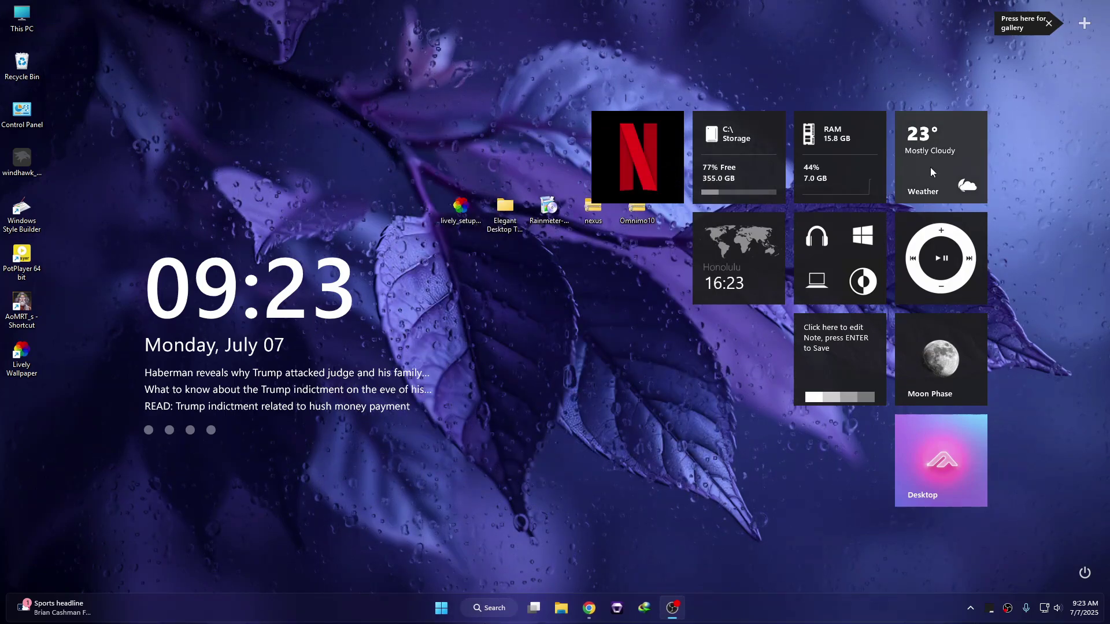
right_click(647, 145)
click(684, 190)
right_click(731, 130)
click(757, 186)
right_click(717, 259)
click(767, 321)
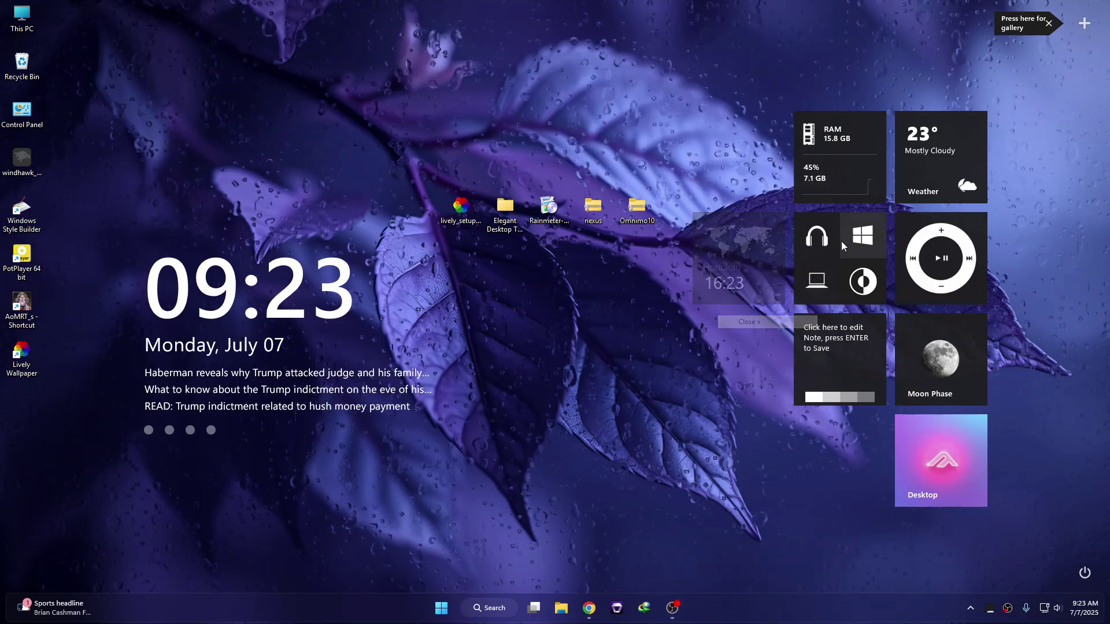
right_click(790, 142)
click(809, 188)
right_click(846, 236)
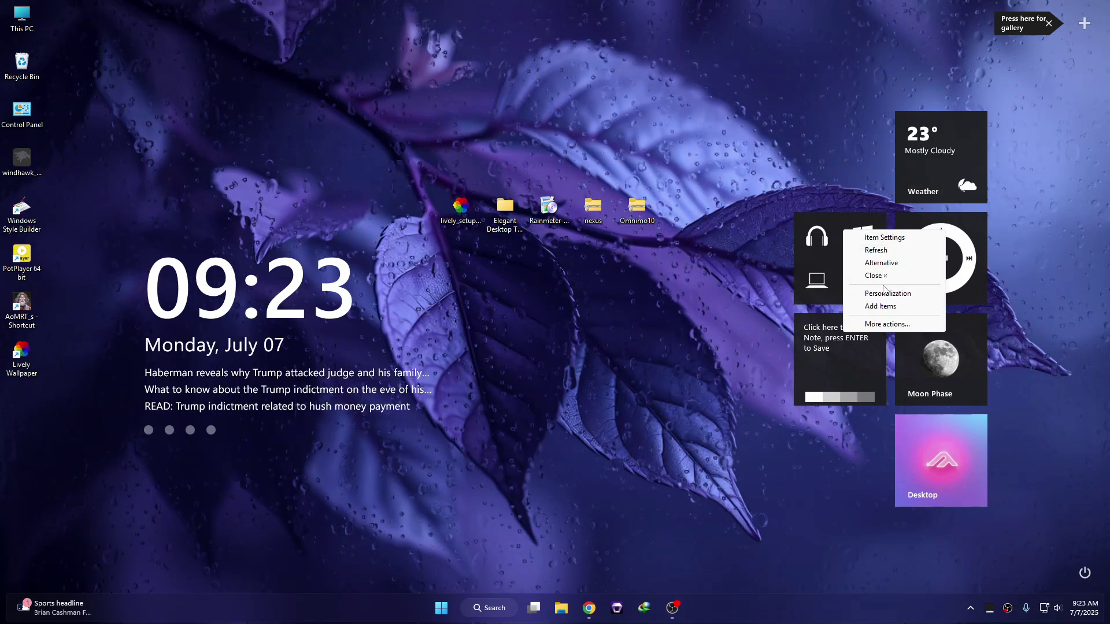
click(876, 276)
Step: Cycle the clock widget through its alternative layouts to the right-aligned version
right_click(291, 269)
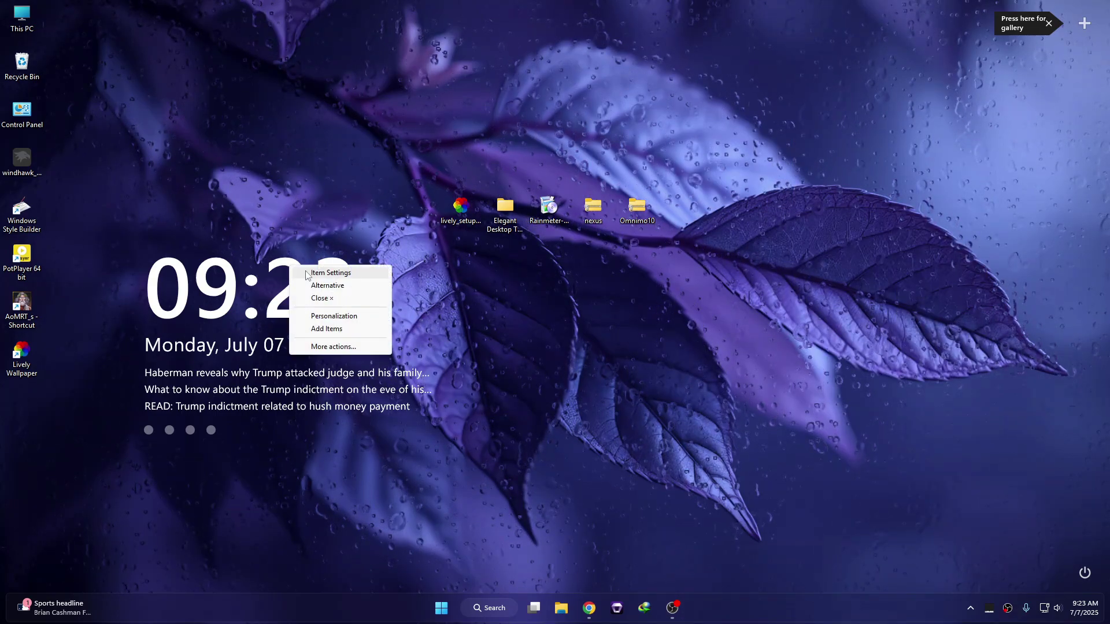
click(319, 286)
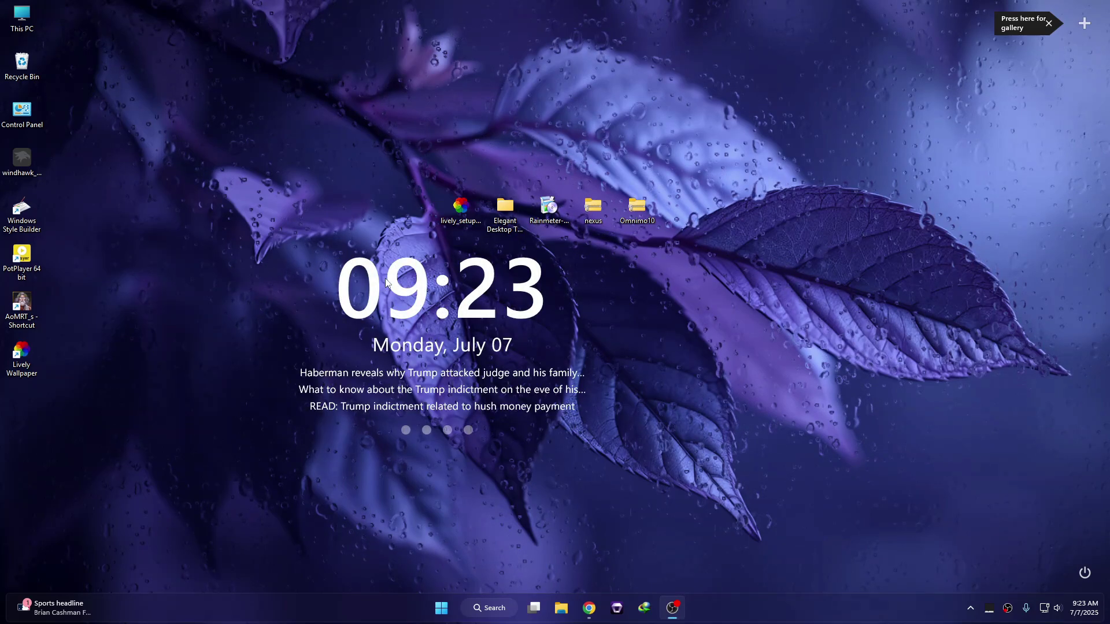
right_click(416, 271)
click(462, 290)
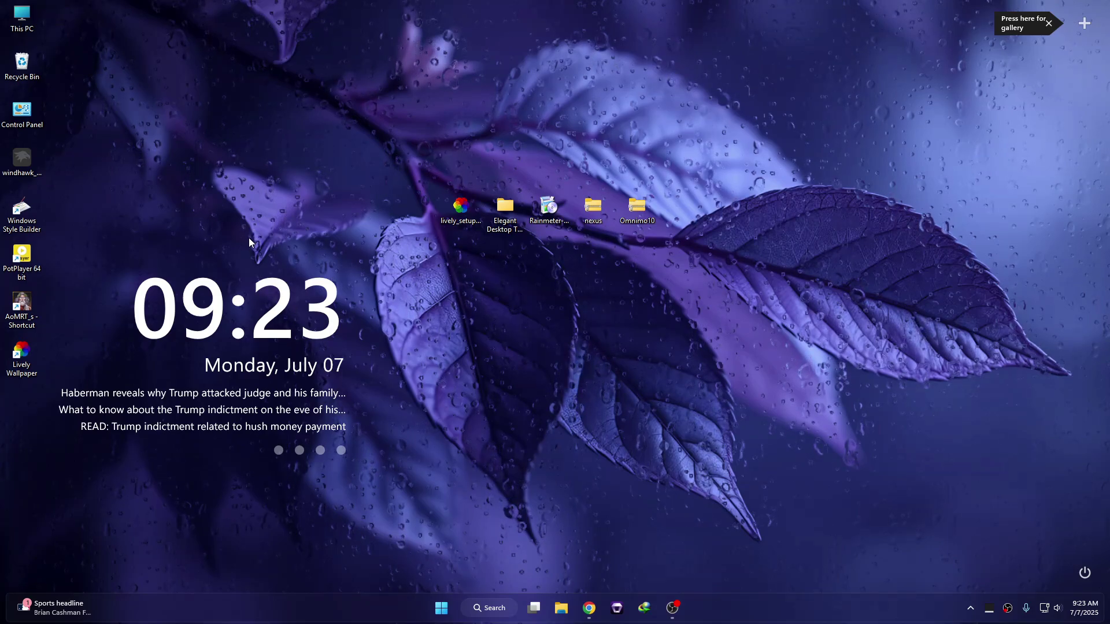
Step: Reduce the size of the clock widget in its item settings and apply the configuration
right_click(345, 295)
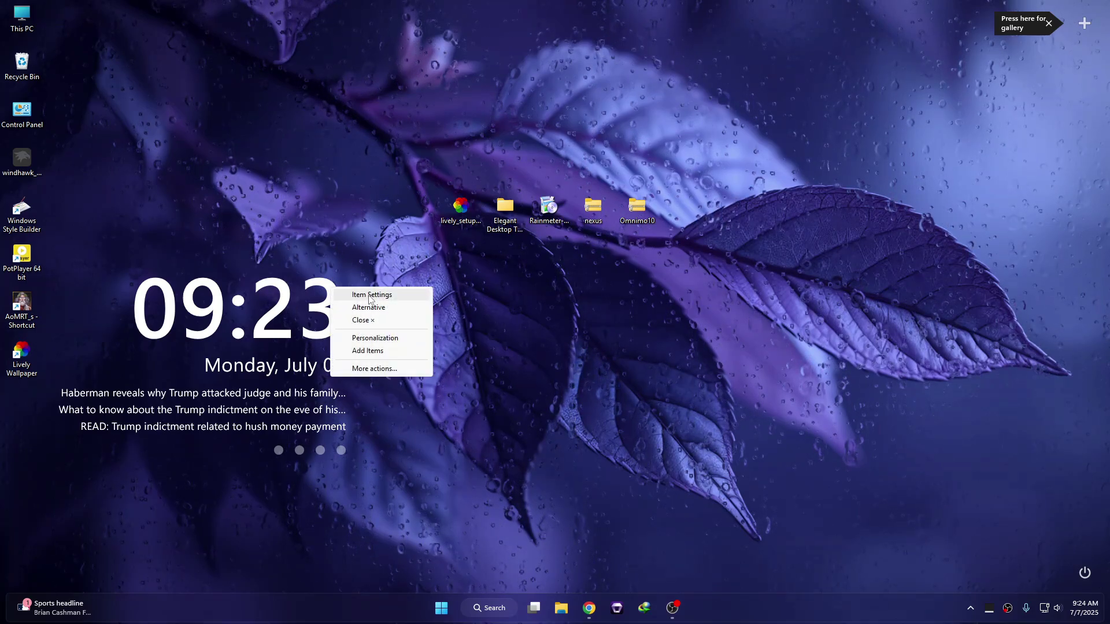
click(370, 295)
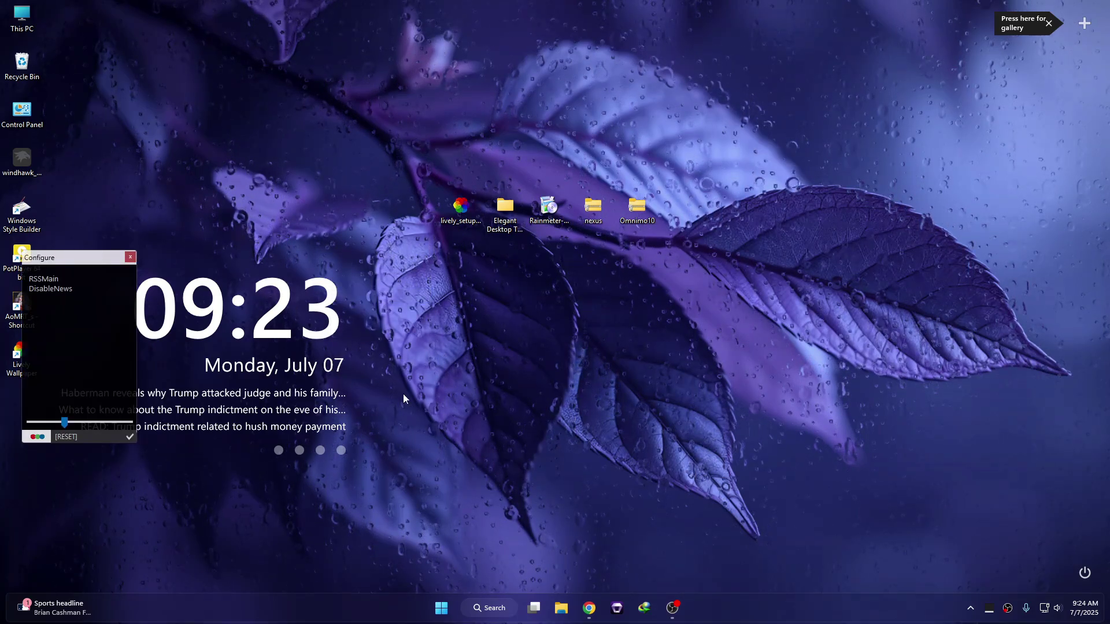
drag(64, 424, 62, 427)
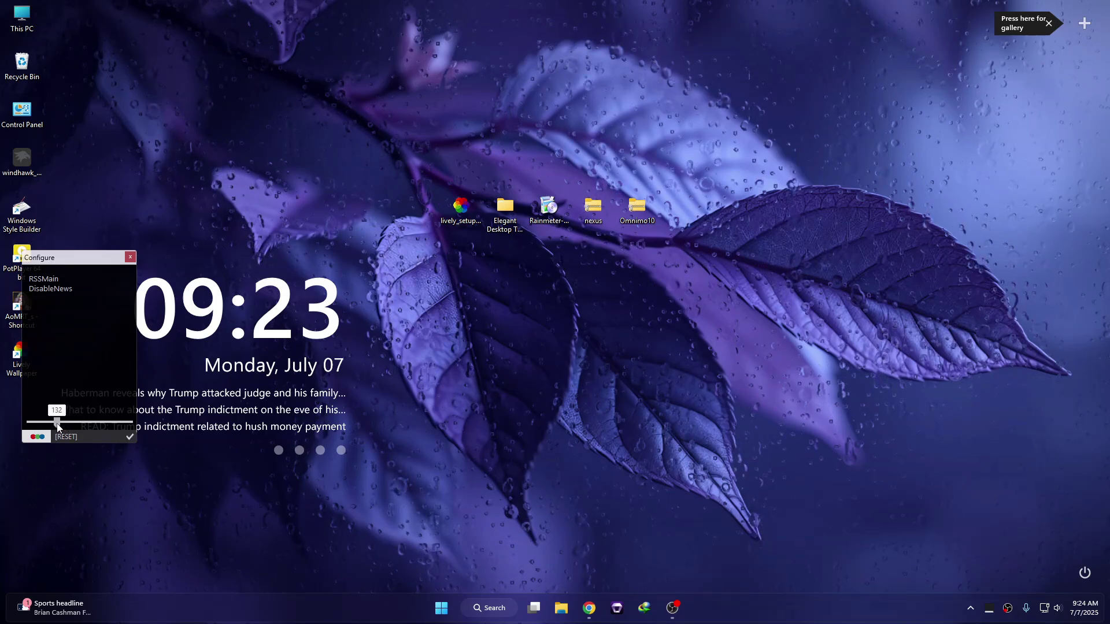
drag(52, 426, 51, 426)
click(77, 438)
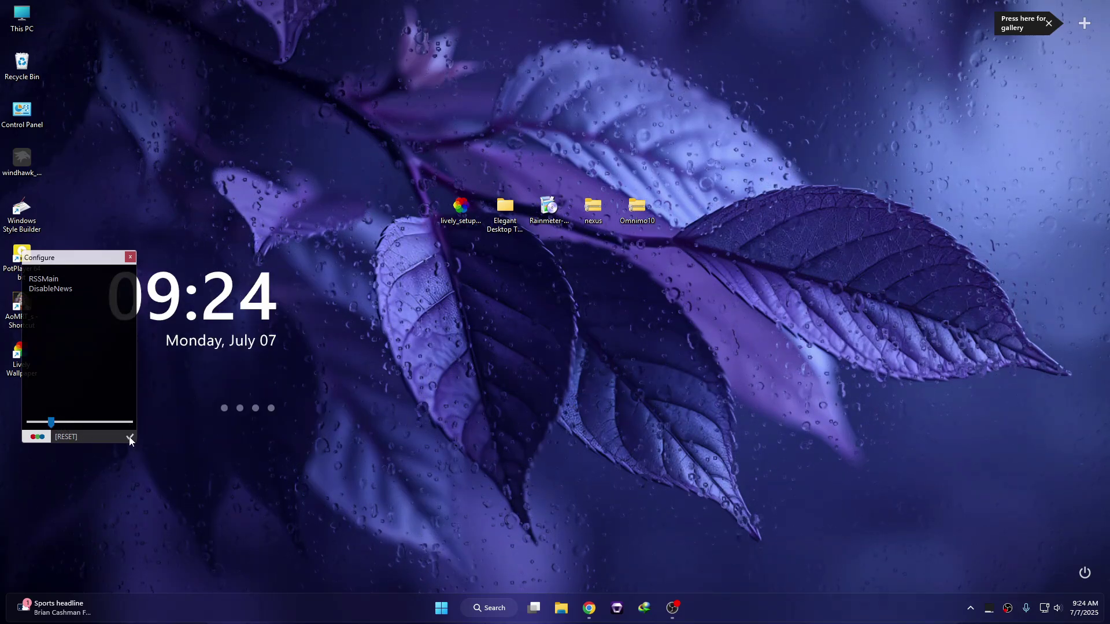
click(130, 437)
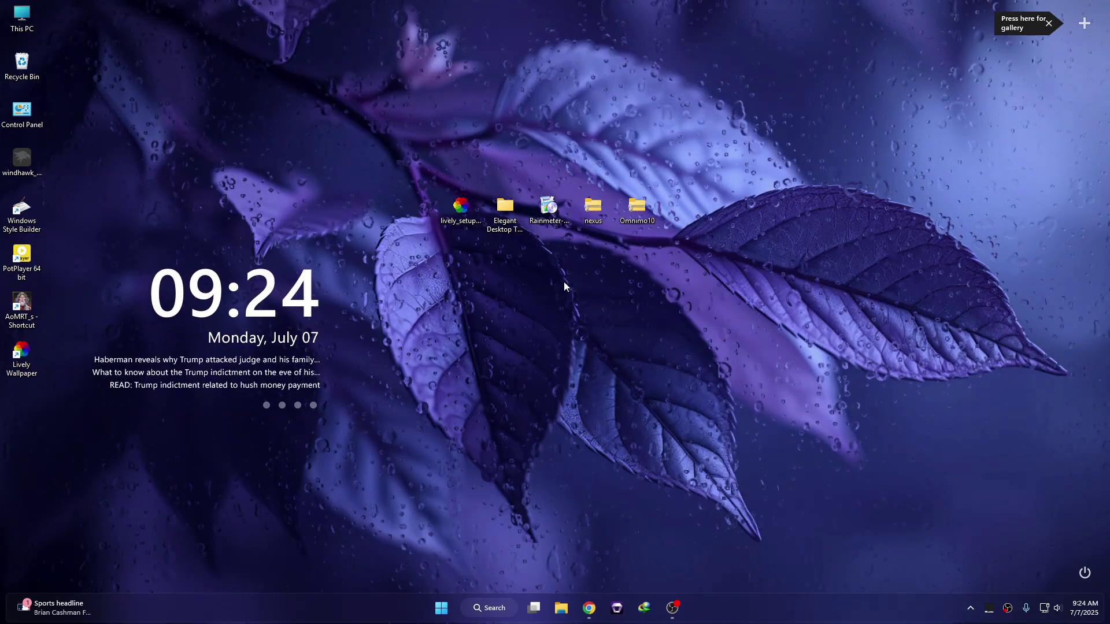
Step: Open the nexus archive and run NexusSetup without extracting the files
double_click(593, 208)
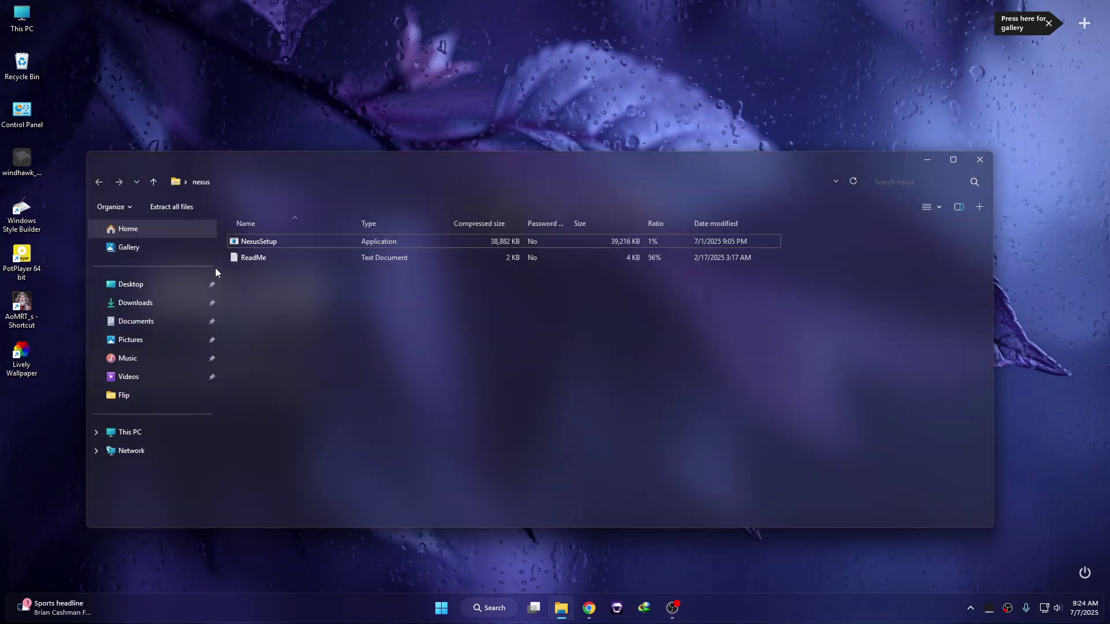
double_click(267, 242)
click(554, 329)
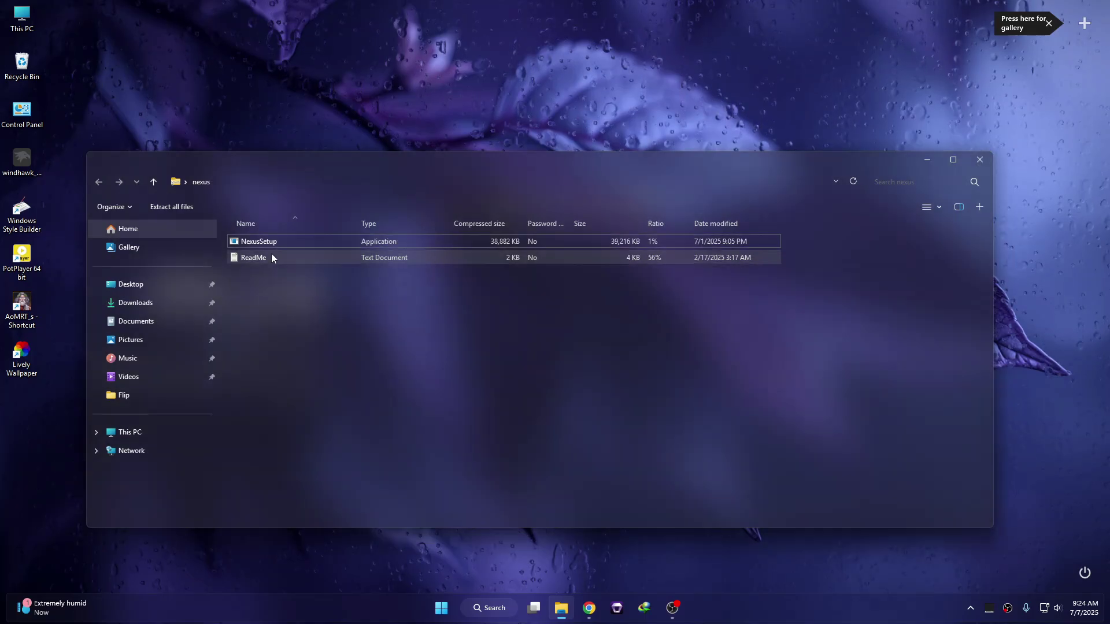
double_click(264, 240)
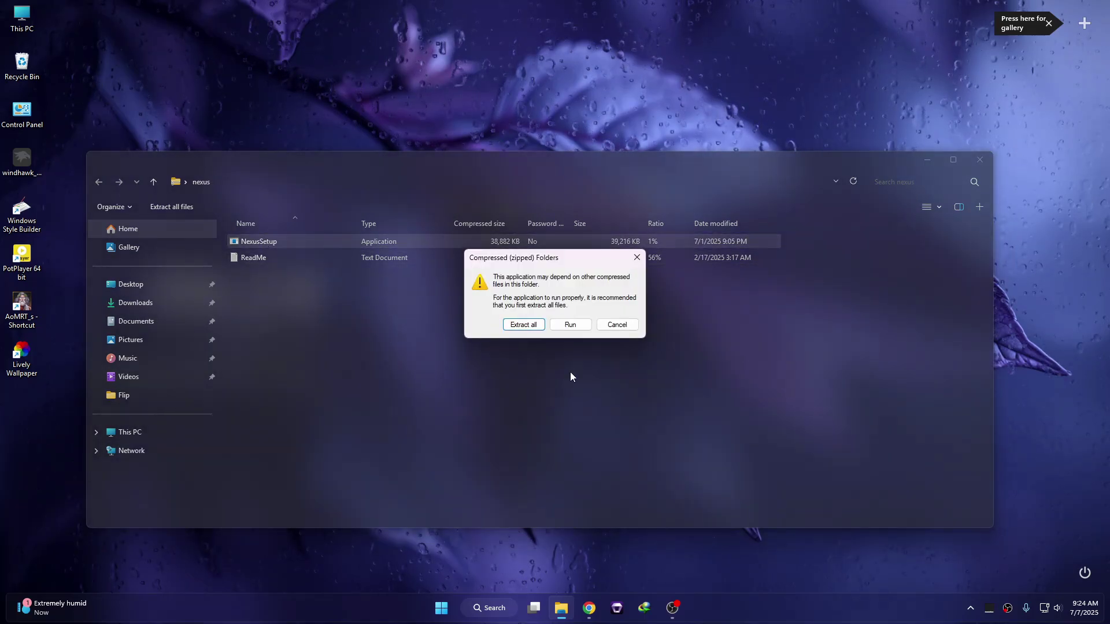
click(575, 326)
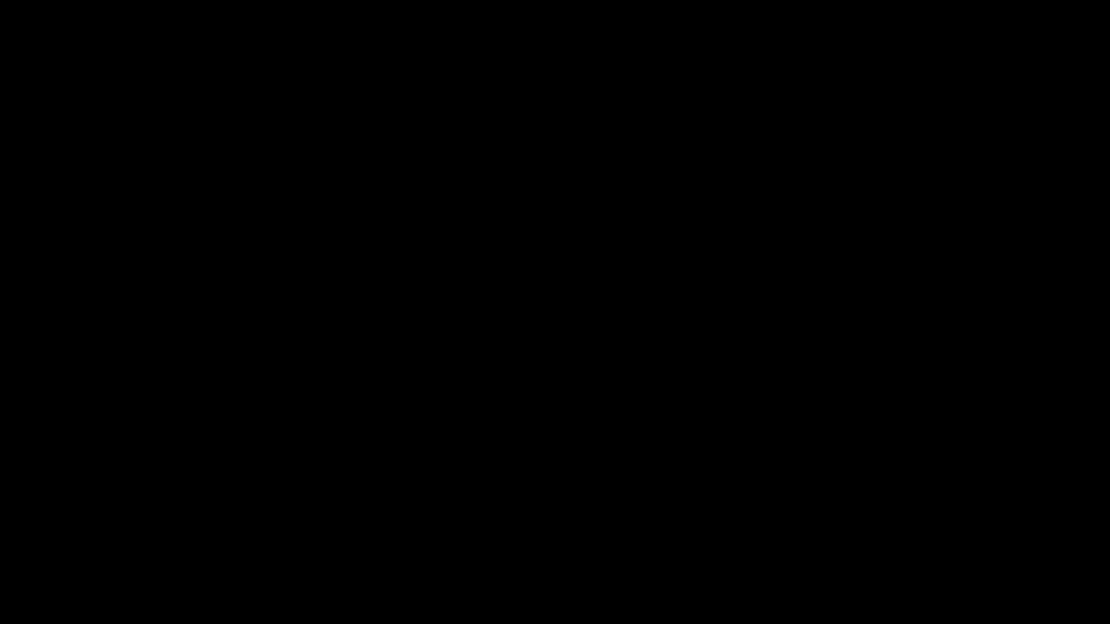
click(541, 373)
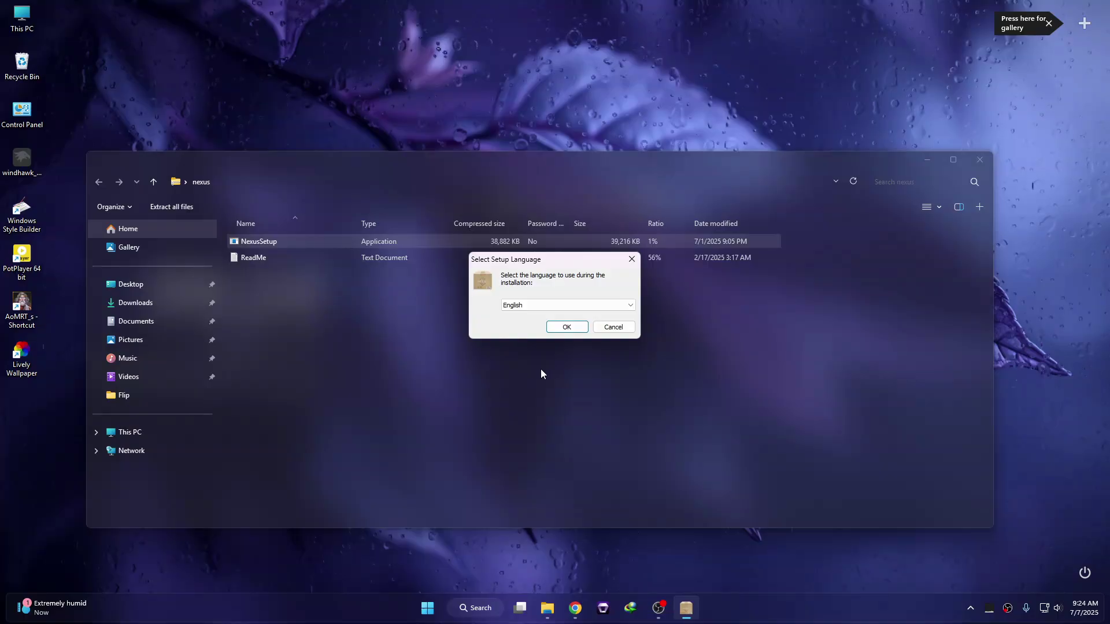
Step: Install Nexus 25.6 in English with the default options, close the archive window and finish with Launch Nexus enabled
click(567, 327)
click(611, 393)
click(611, 393)
click(611, 393)
click(611, 394)
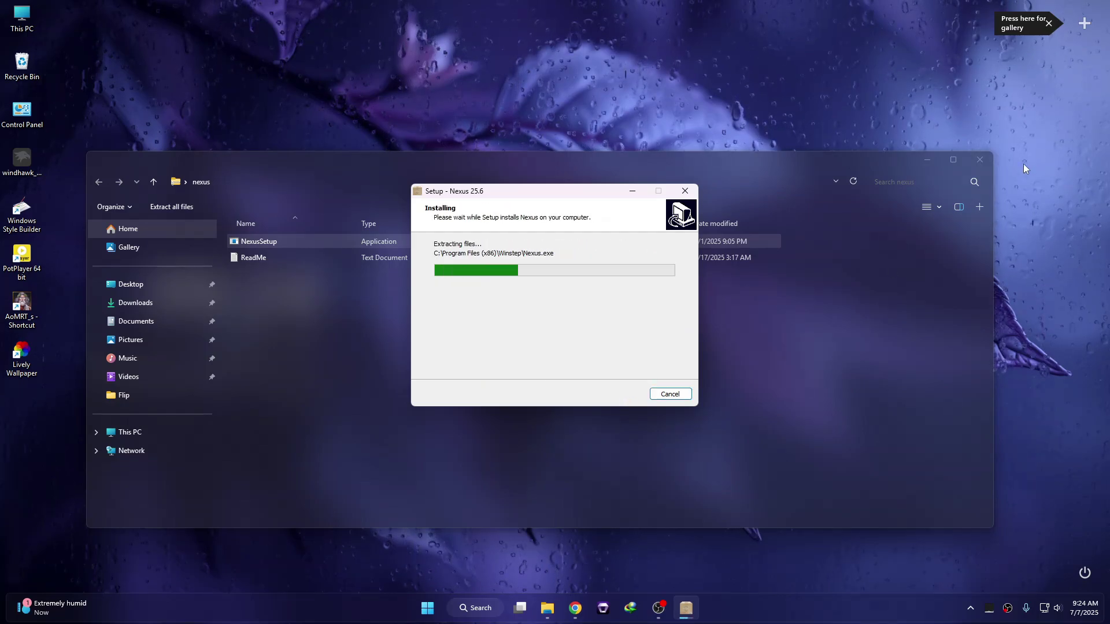
click(986, 160)
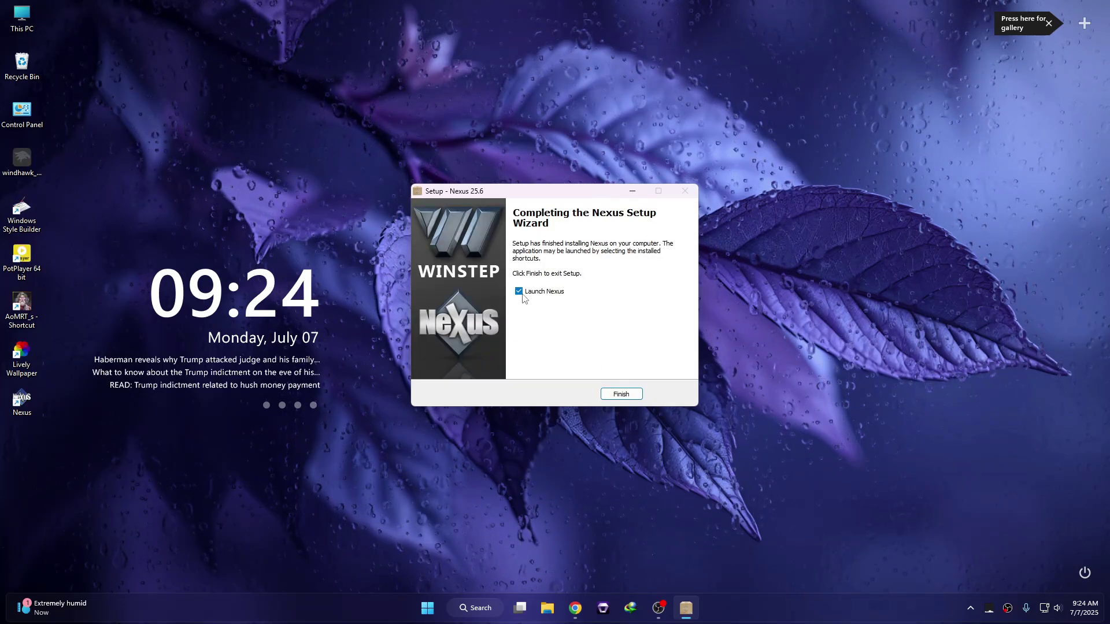
click(621, 395)
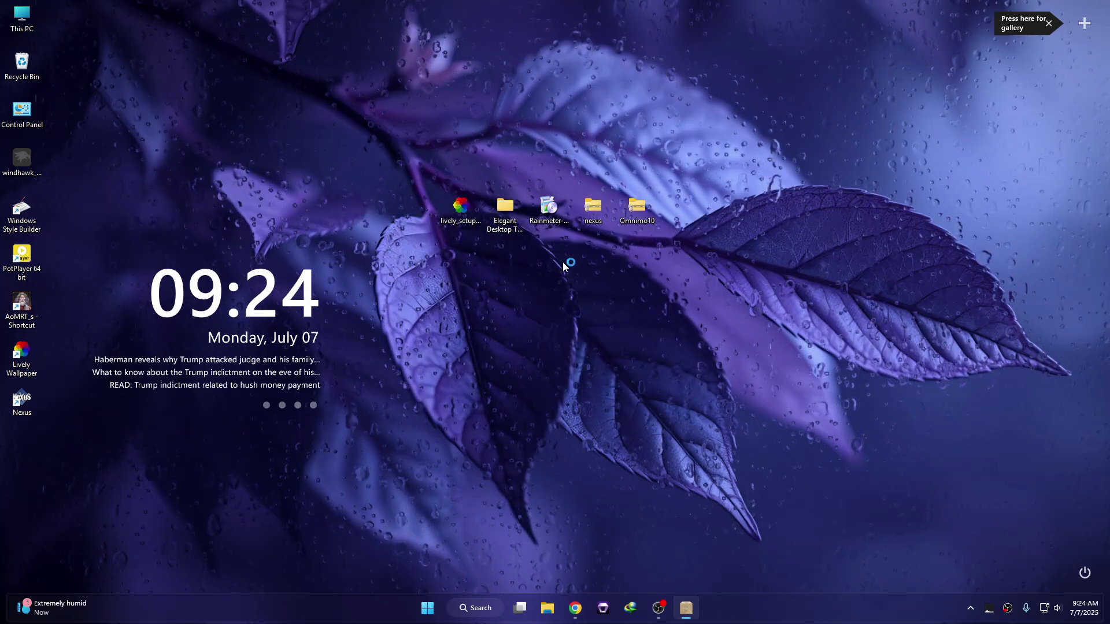
Step: Copy the White Icons folder from the Dock folder inside Elegant Desktop Theme Files
double_click(505, 213)
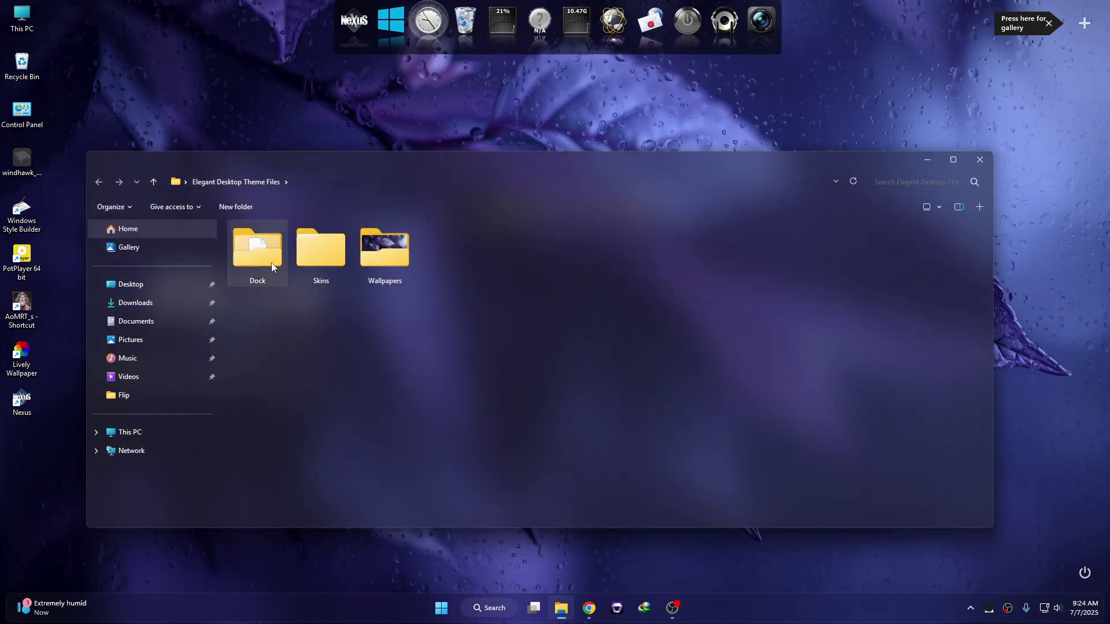
double_click(271, 262)
click(244, 240)
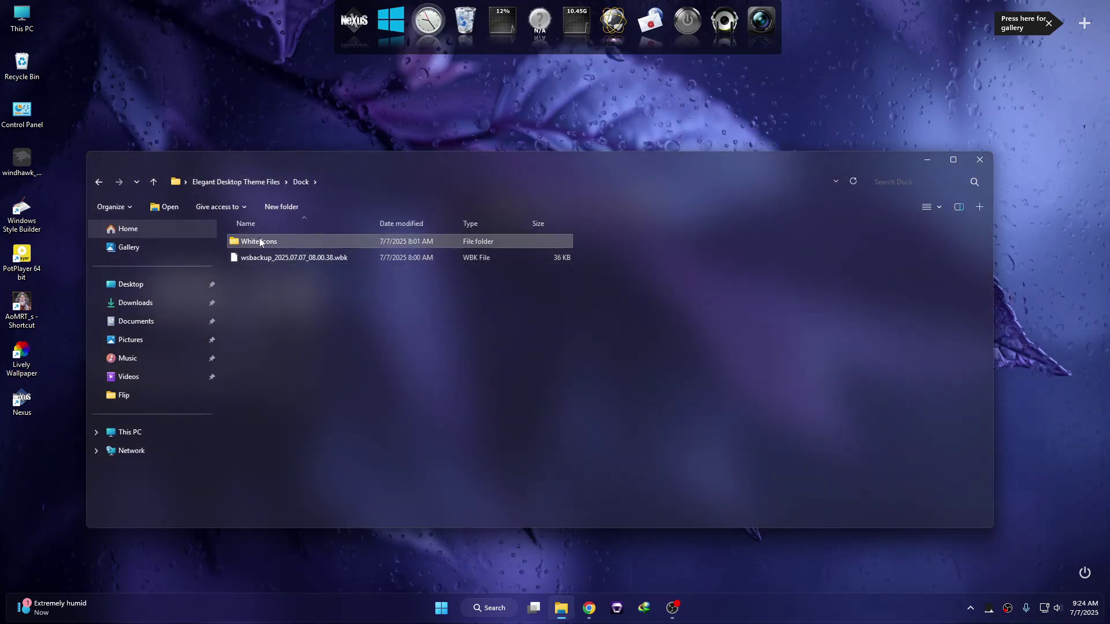
right_click(260, 239)
click(207, 479)
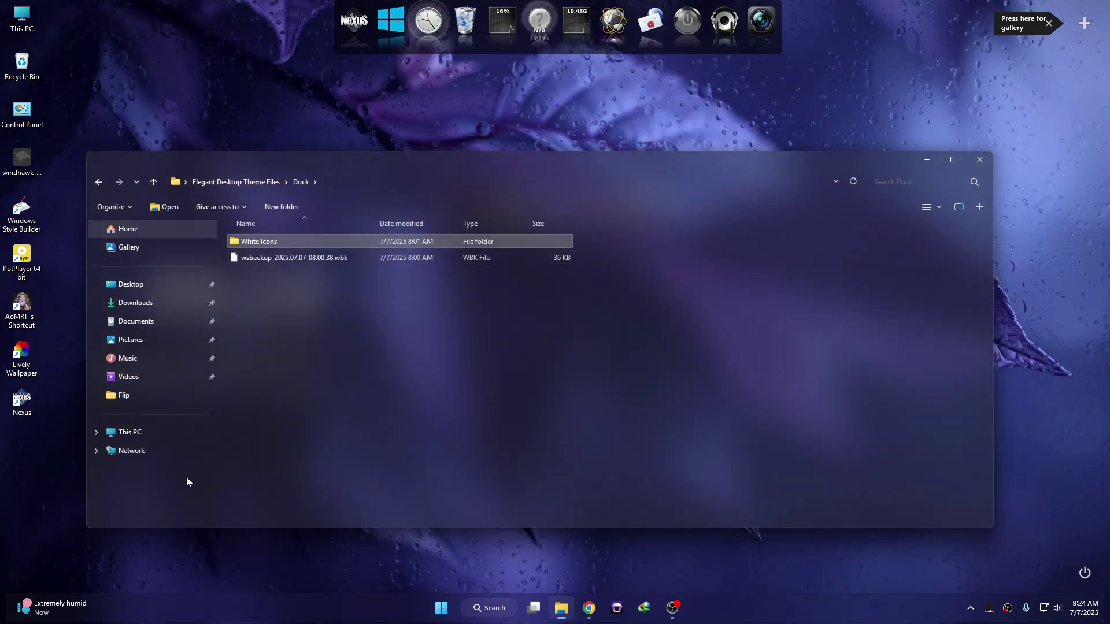
Step: Paste the White Icons folder into Local Disk (C:), replacing the files with the same names, and close the folder window
click(131, 431)
double_click(301, 251)
right_click(535, 331)
click(564, 399)
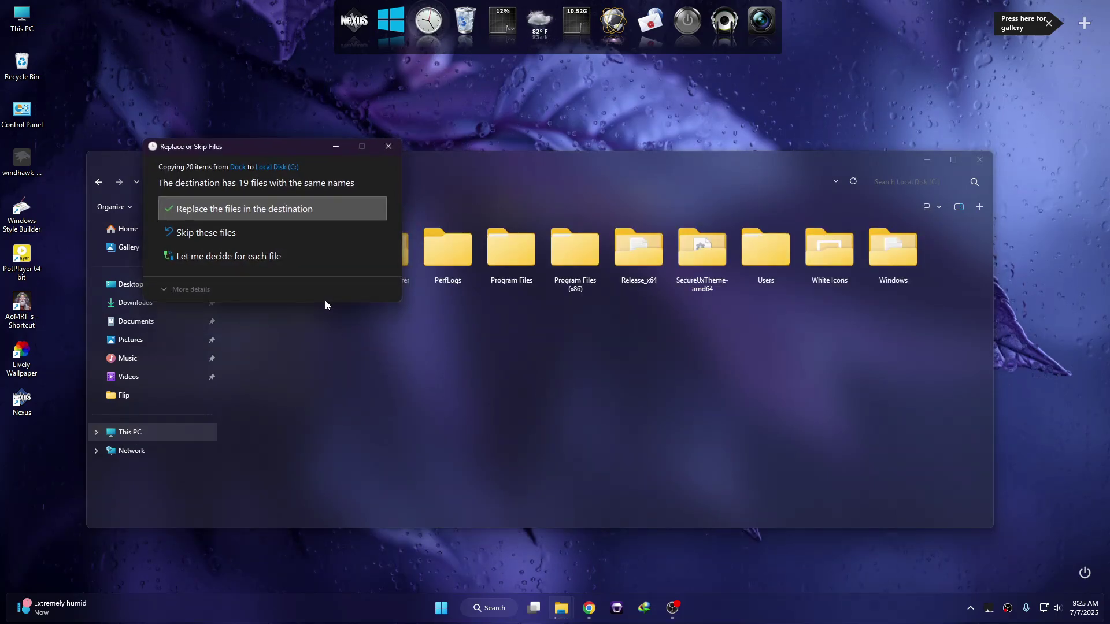
click(293, 213)
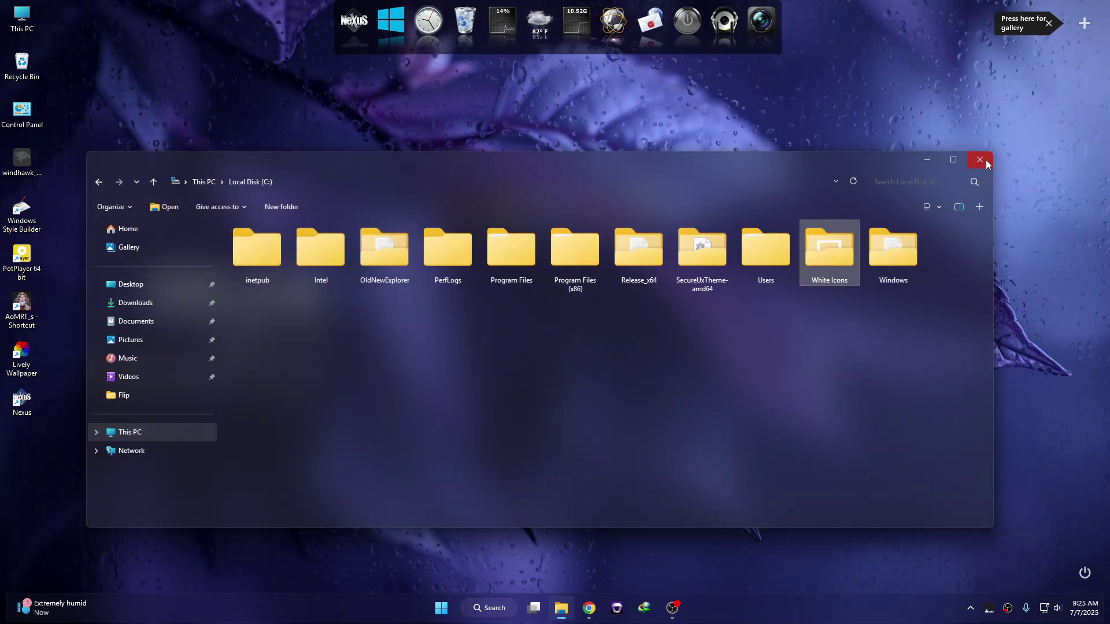
click(983, 159)
Step: Restore the Nexus dock settings from the backup wsbackup_2025.07.07_08.00.38.wbk in Elegant Desktop Theme Files > Dock and move the Preferences window off the dock
click(351, 47)
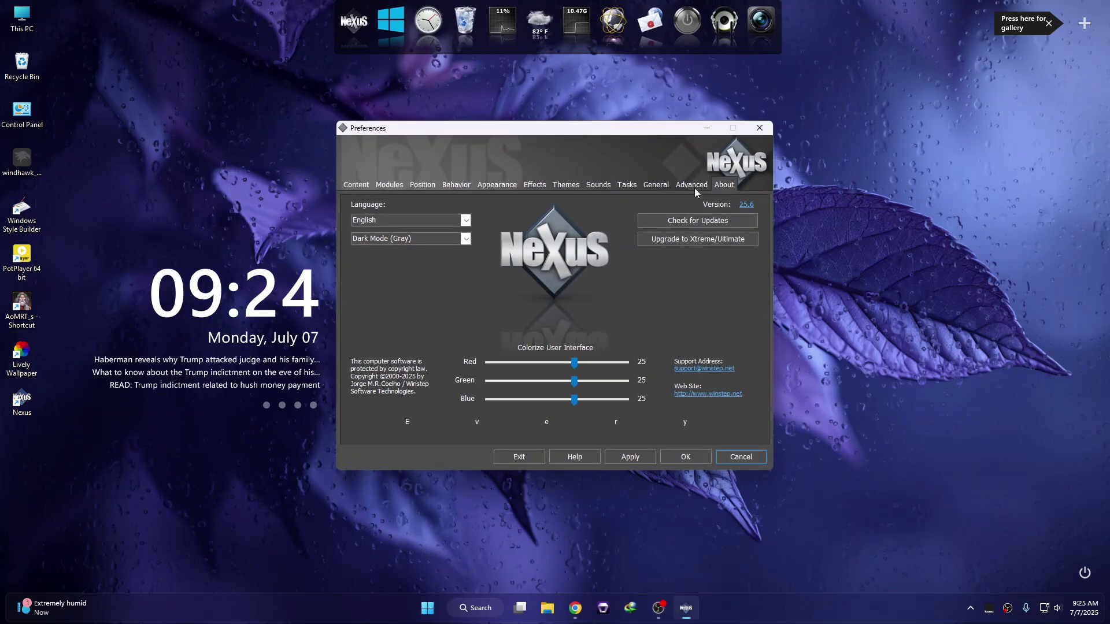
click(692, 186)
click(663, 424)
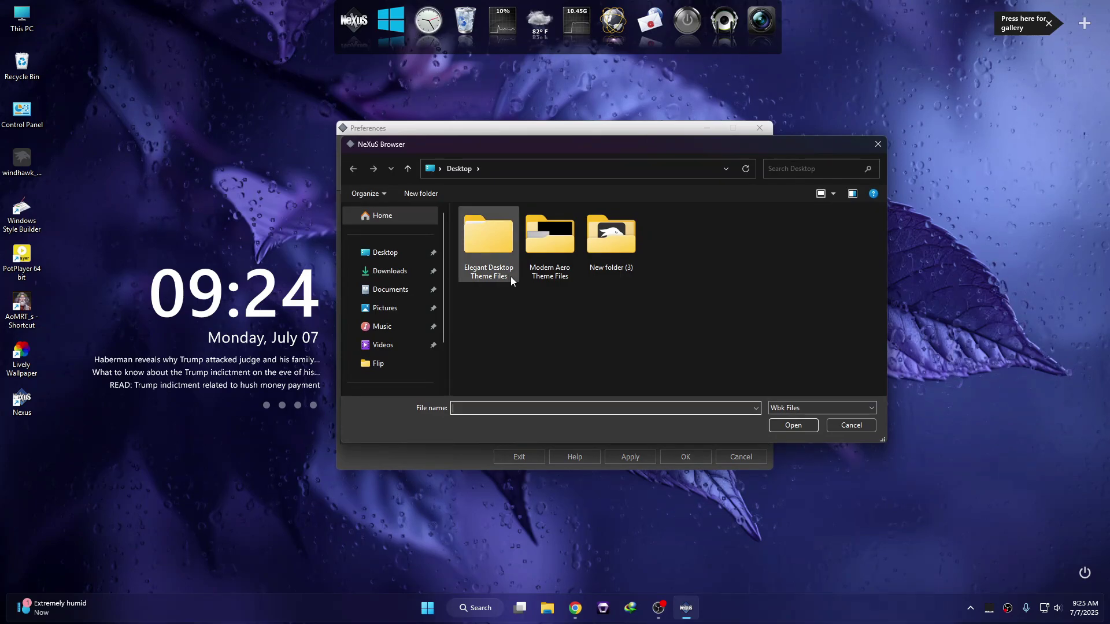
double_click(489, 251)
double_click(491, 230)
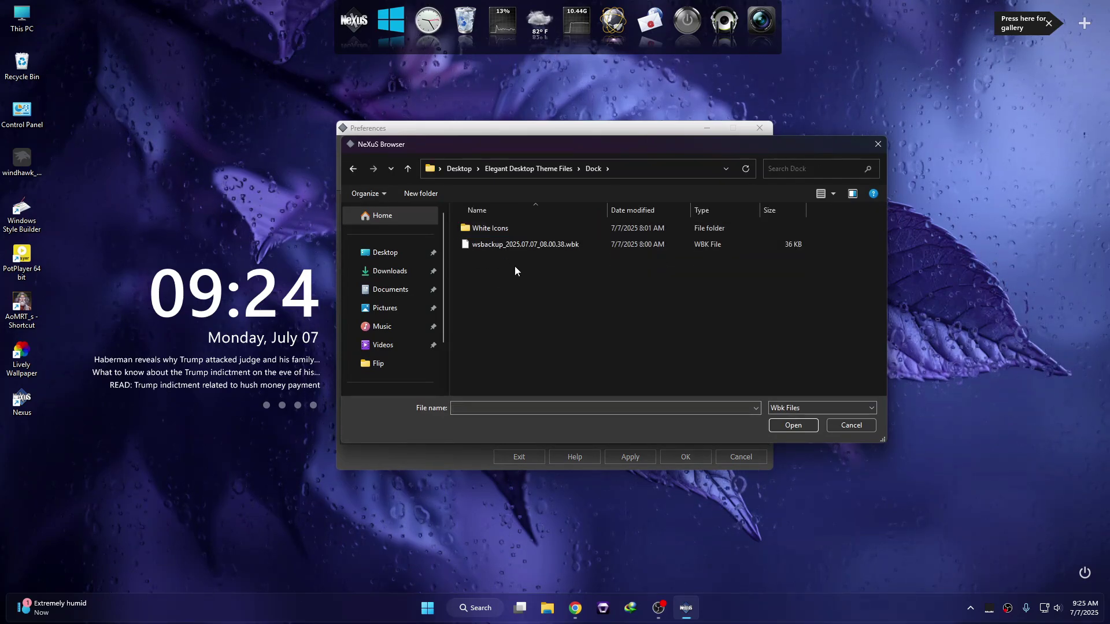
click(498, 248)
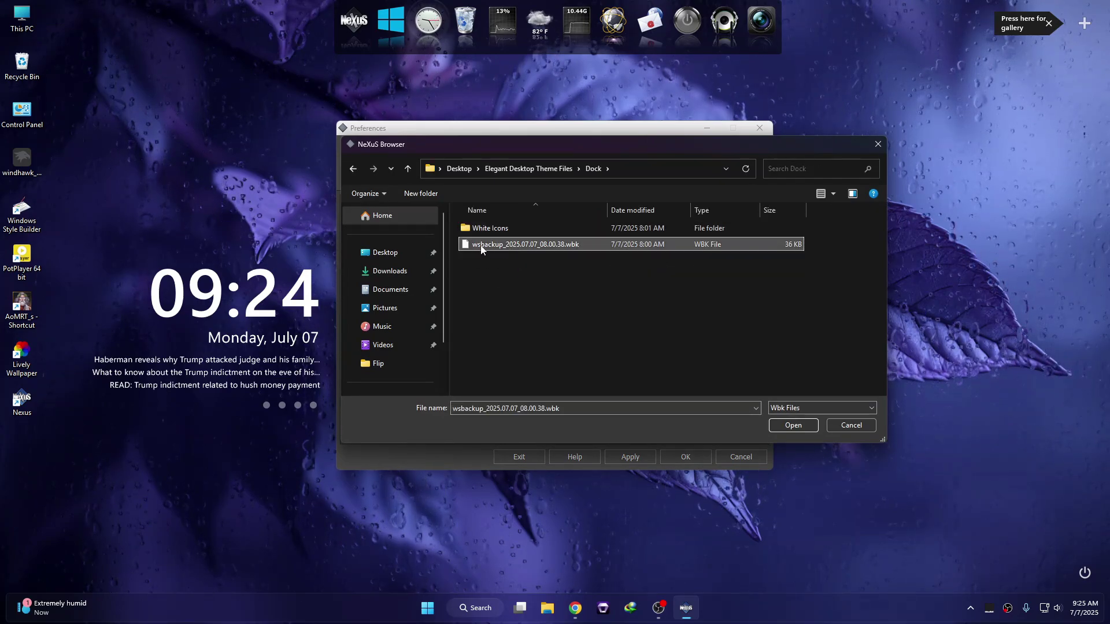
double_click(517, 245)
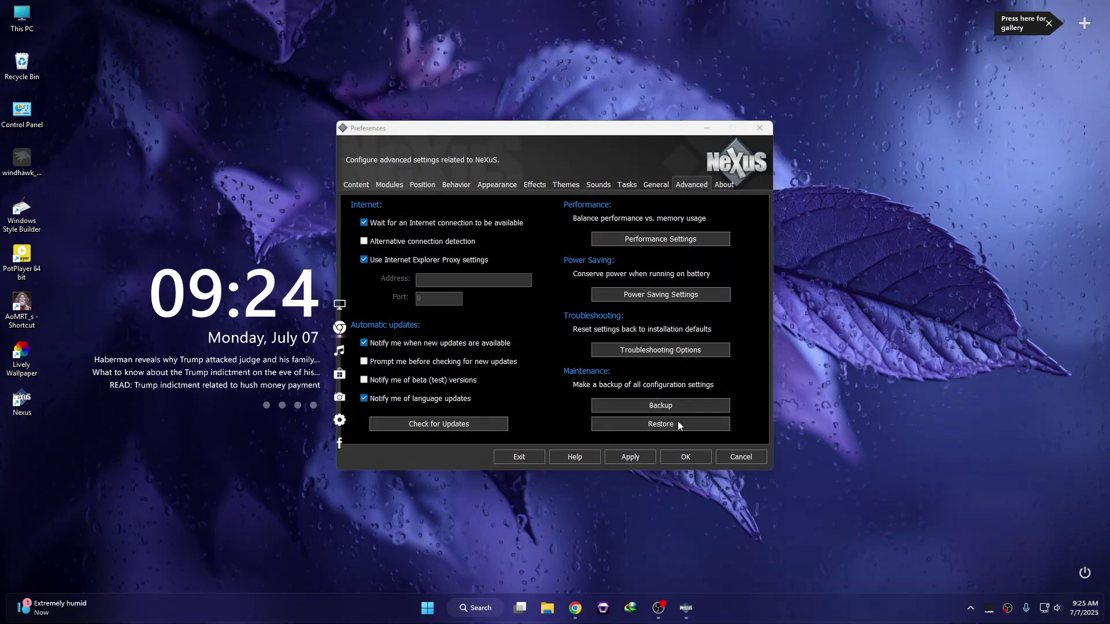
drag(578, 134, 662, 115)
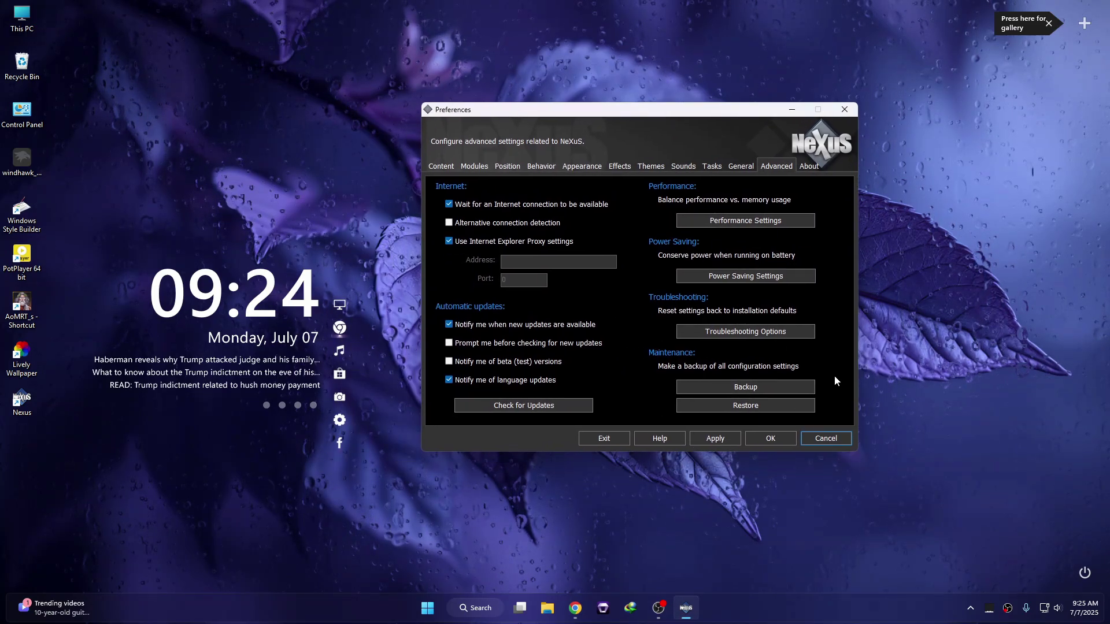
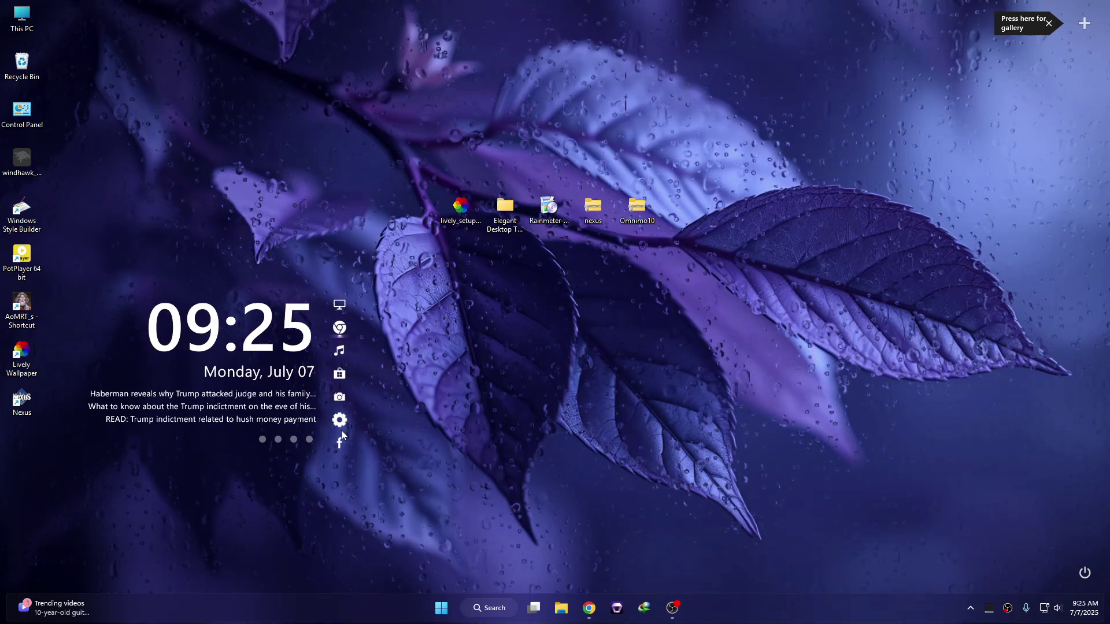
Step: Hide all the desktop icons
right_click(153, 152)
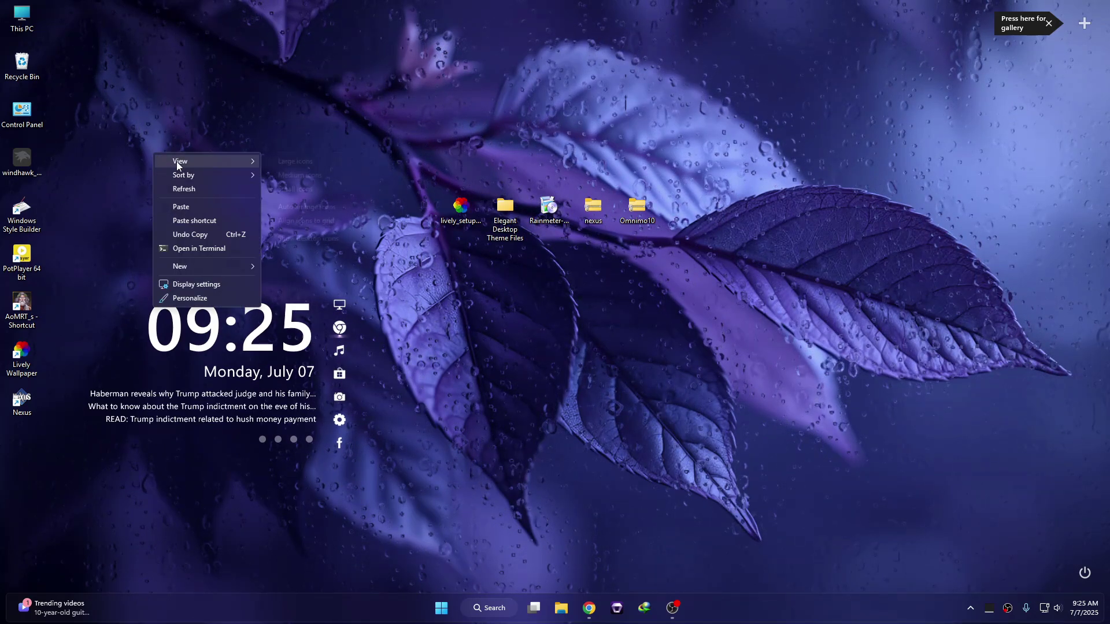
click(340, 243)
right_click(196, 100)
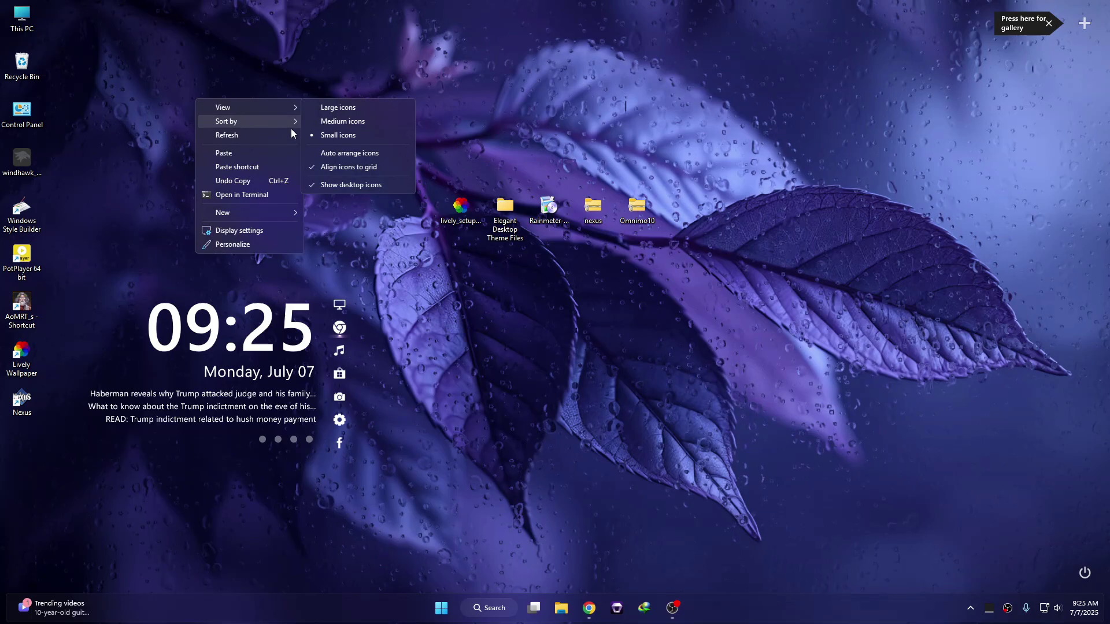
click(372, 188)
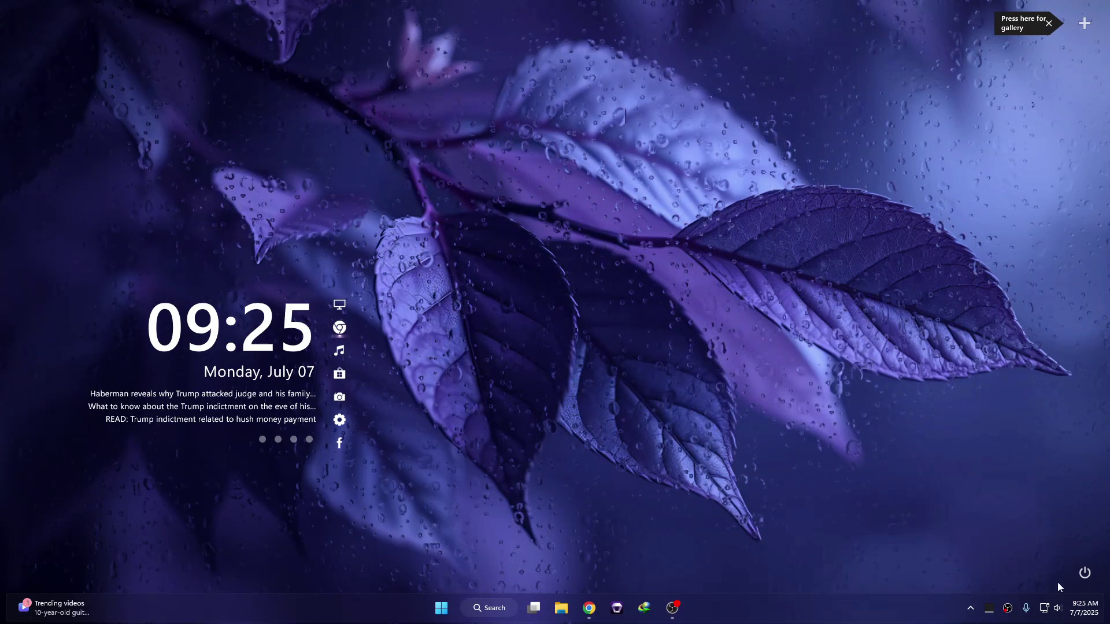
Step: Load the NenaluX Links.ini skin in Rainmeter and place it below the clock at about 214, 874
click(989, 608)
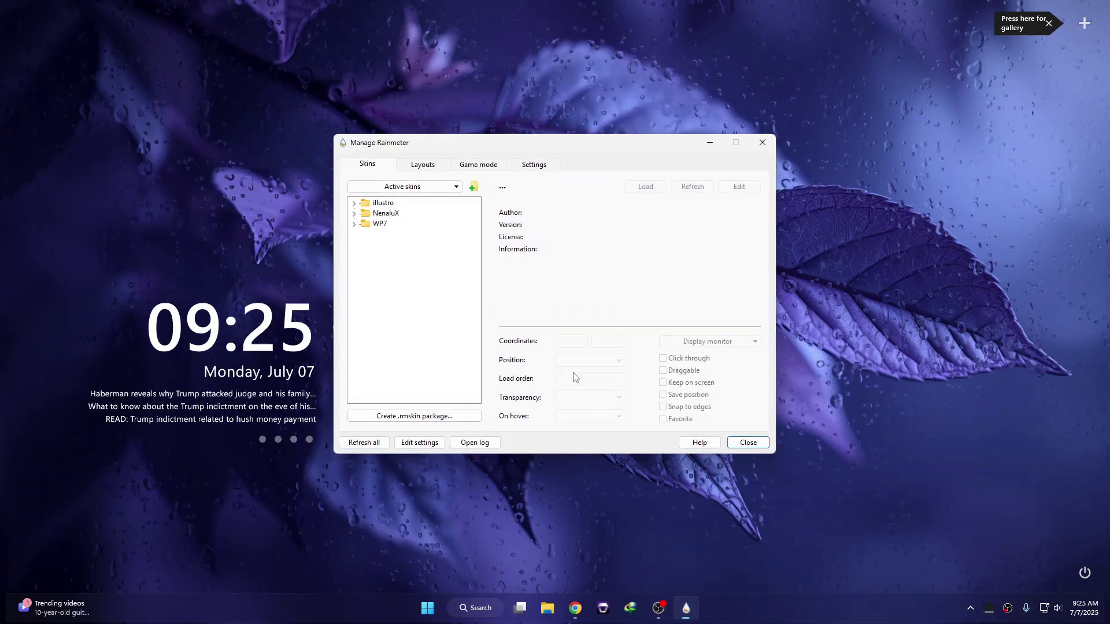
drag(511, 152, 726, 180)
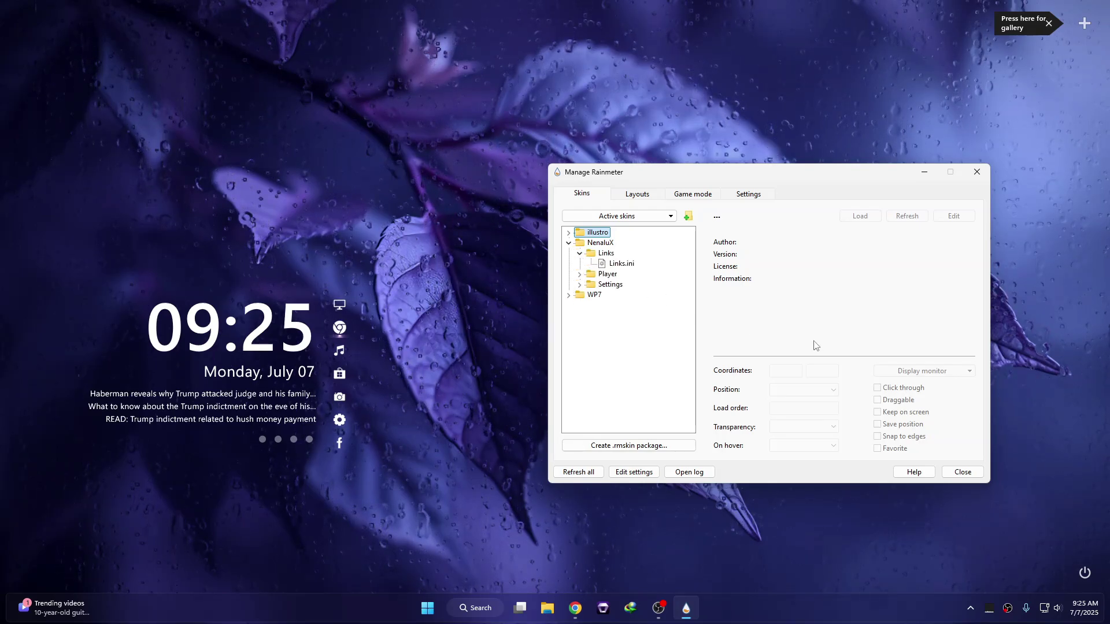
click(620, 264)
click(855, 216)
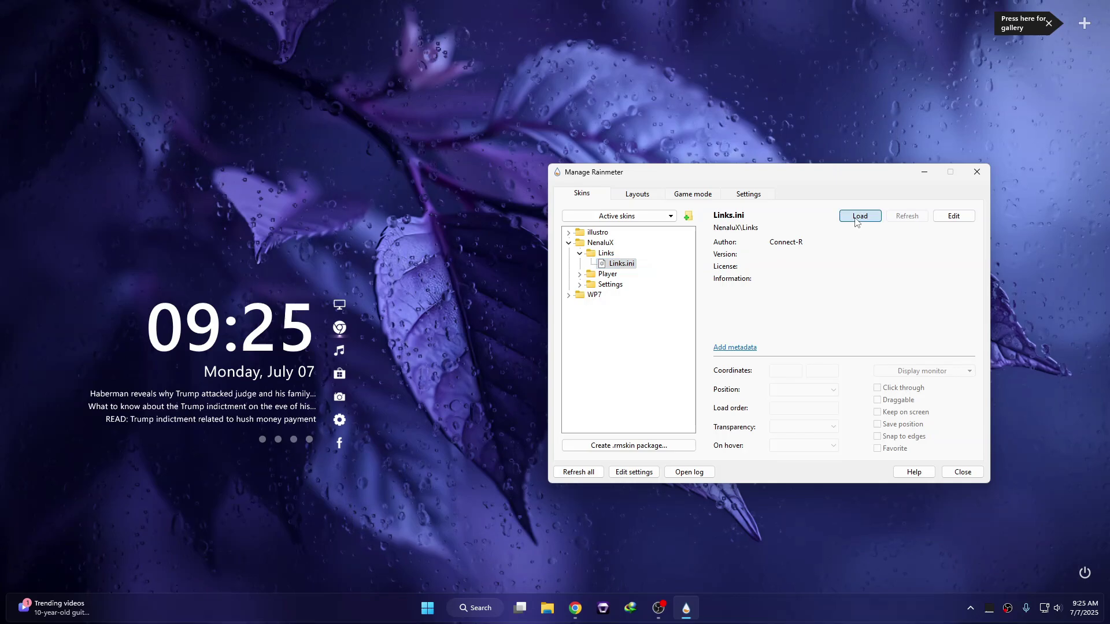
drag(115, 34, 224, 535)
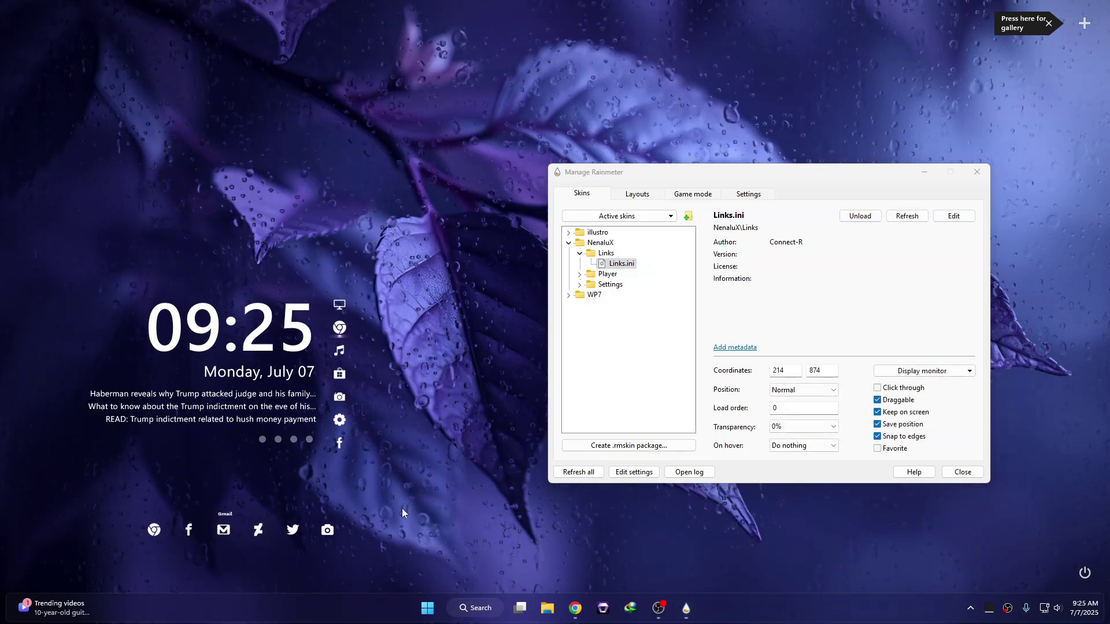
Step: Load the NenaluX Player.ini skin, place it at about 81, 903 and line up the Links icon row beside it below the clock
click(578, 275)
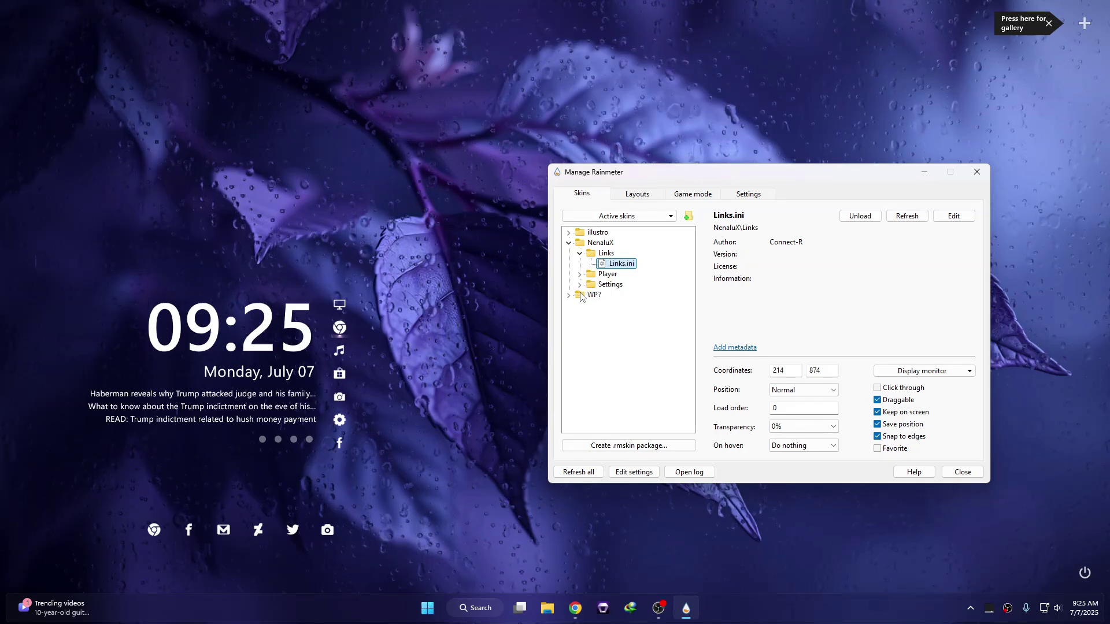
click(620, 285)
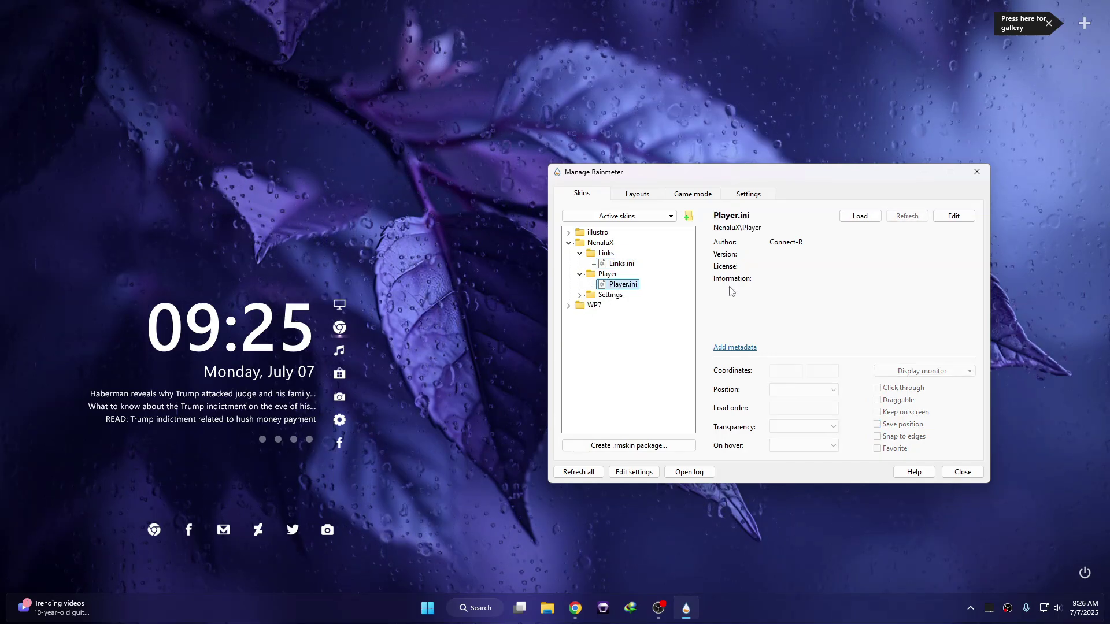
click(861, 217)
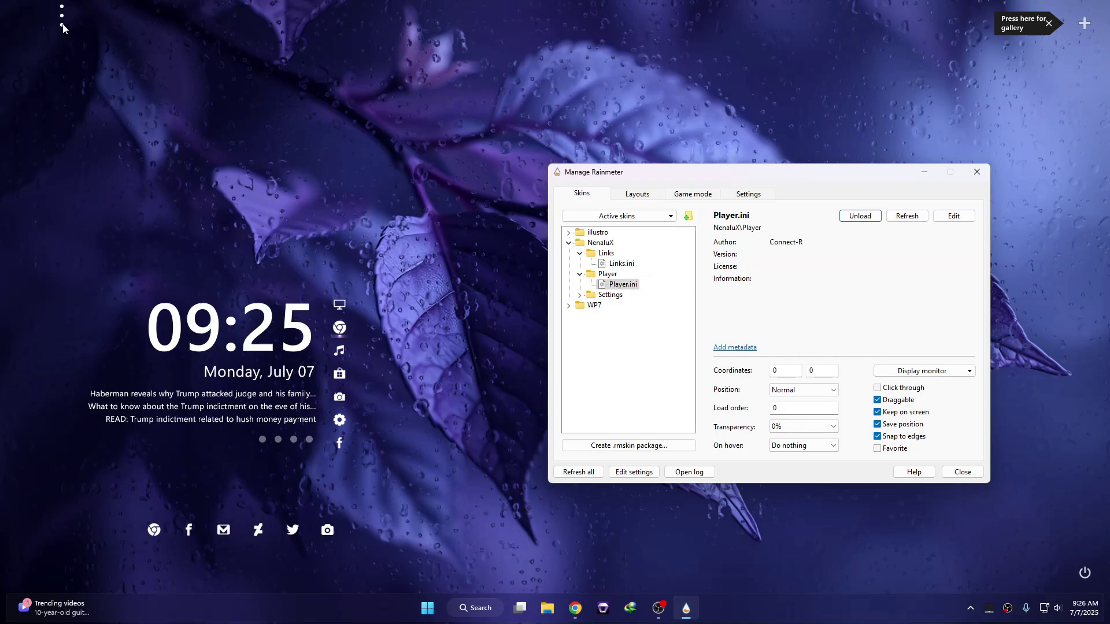
drag(64, 25, 68, 175)
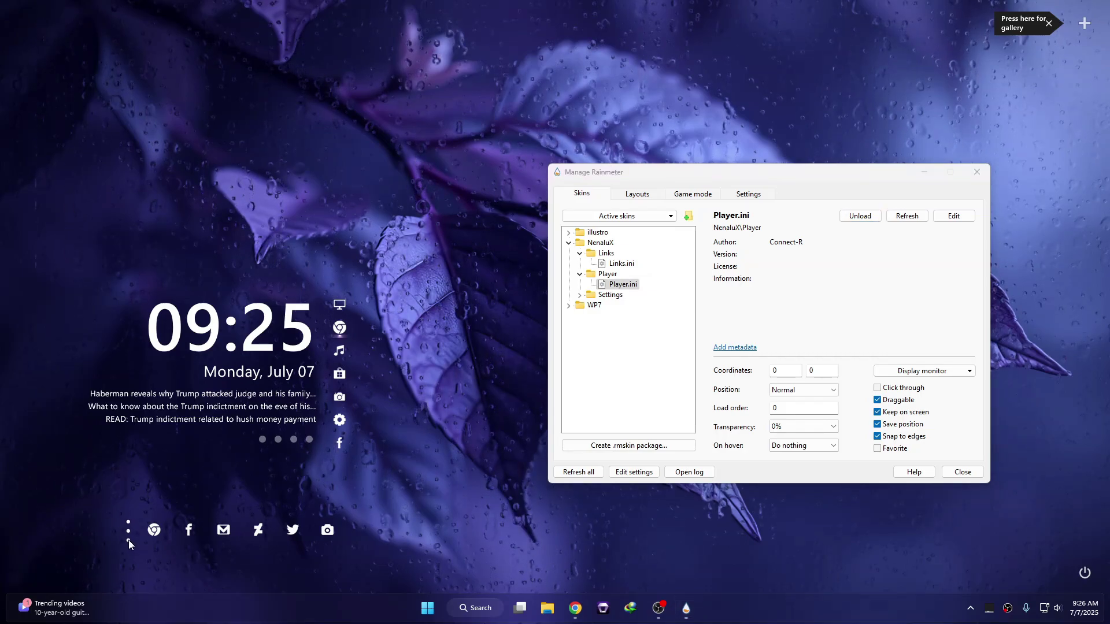
drag(128, 540, 123, 539)
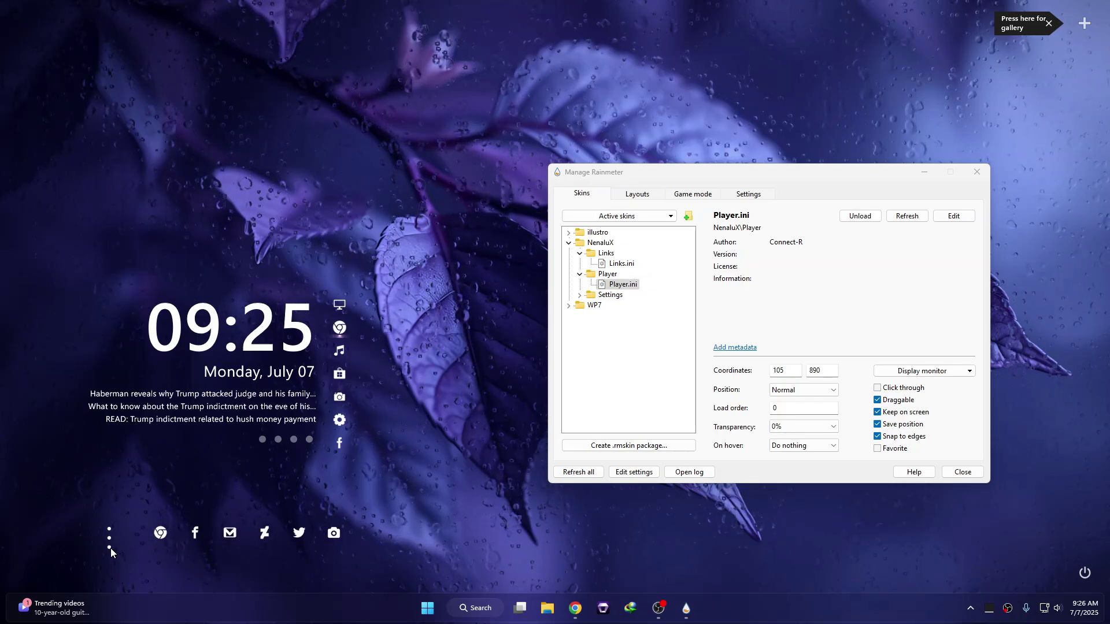
drag(160, 535, 137, 544)
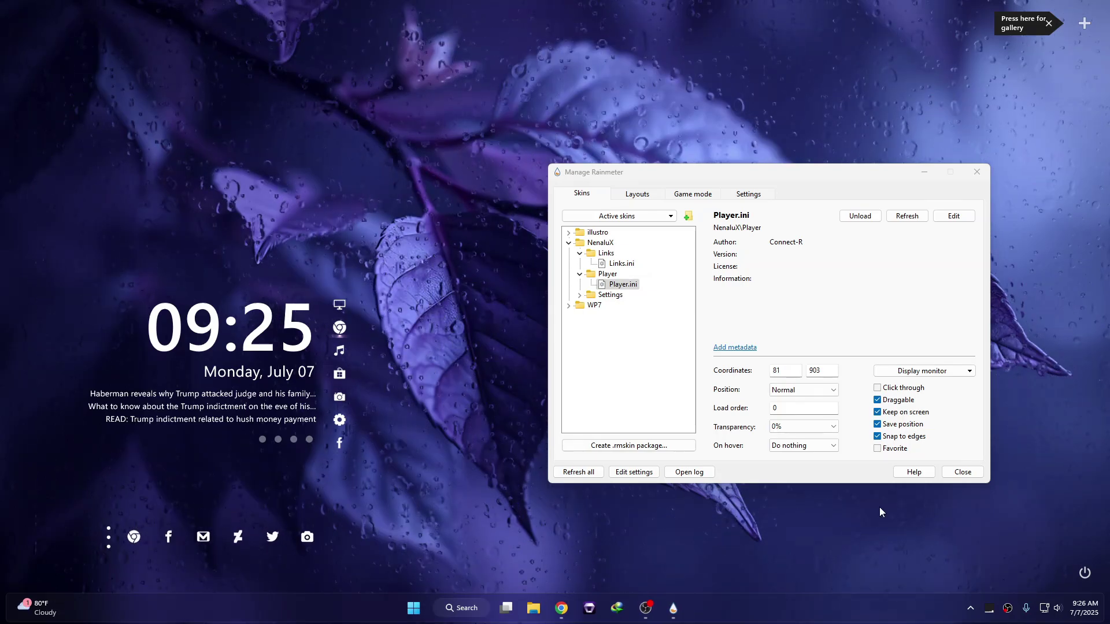
Step: Set the taskbar to hide automatically, then close Settings and the Manage Rainmeter window
right_click(783, 603)
click(827, 587)
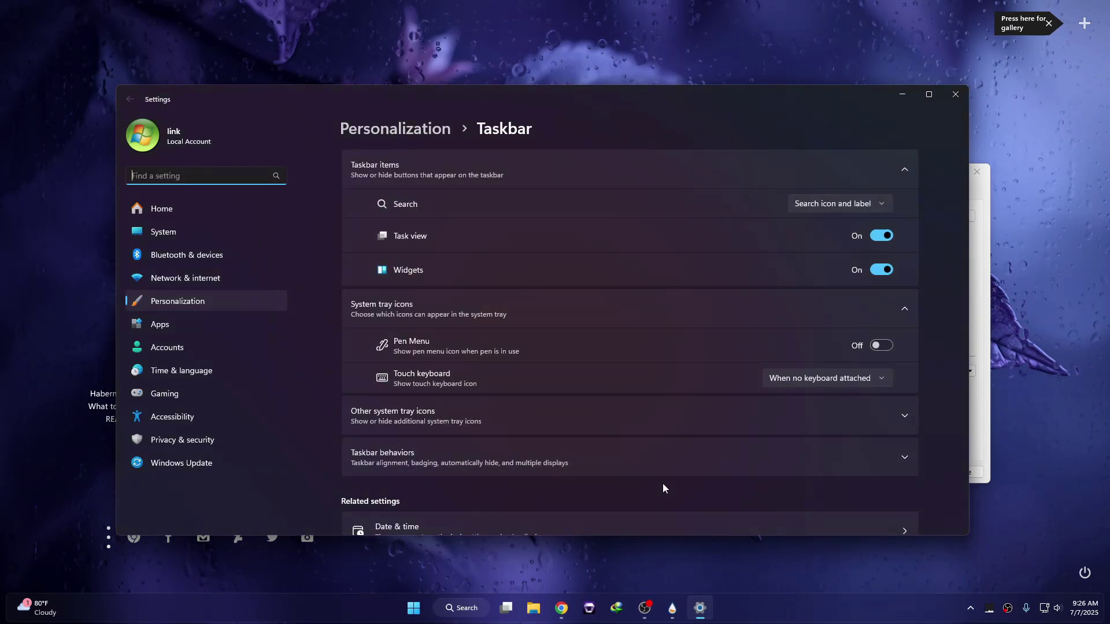
scroll(662, 483, down, 2)
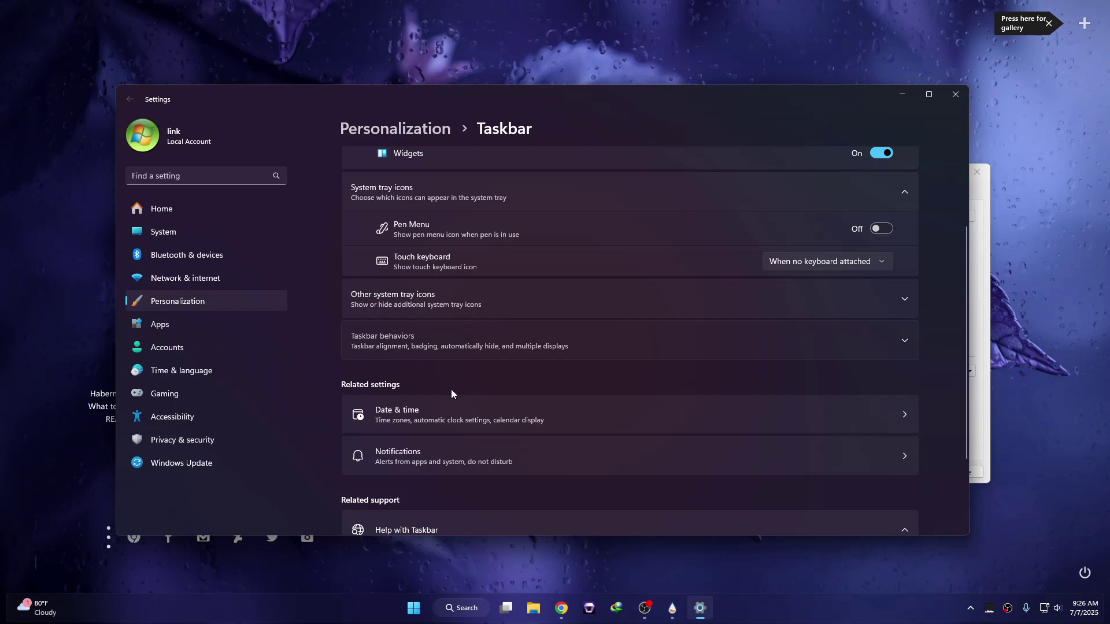
click(451, 341)
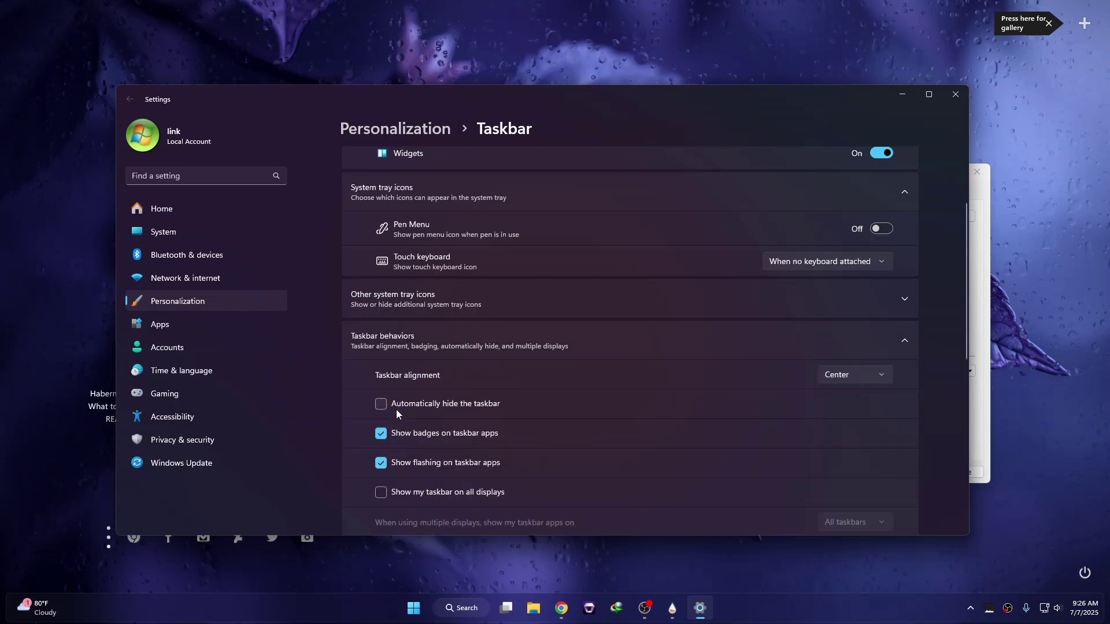
click(463, 409)
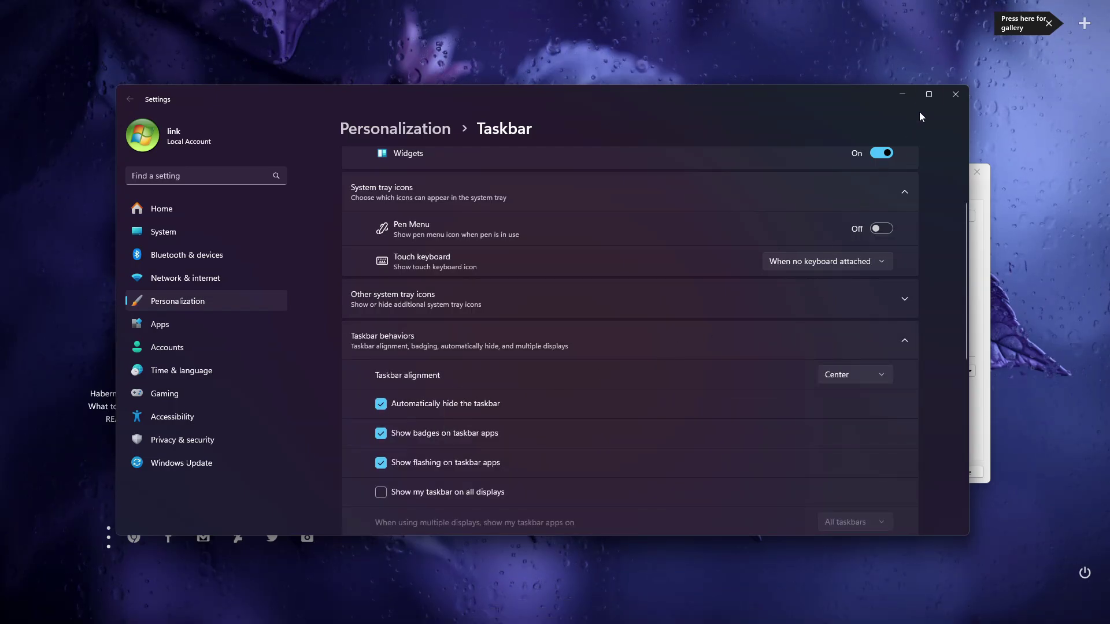
click(955, 98)
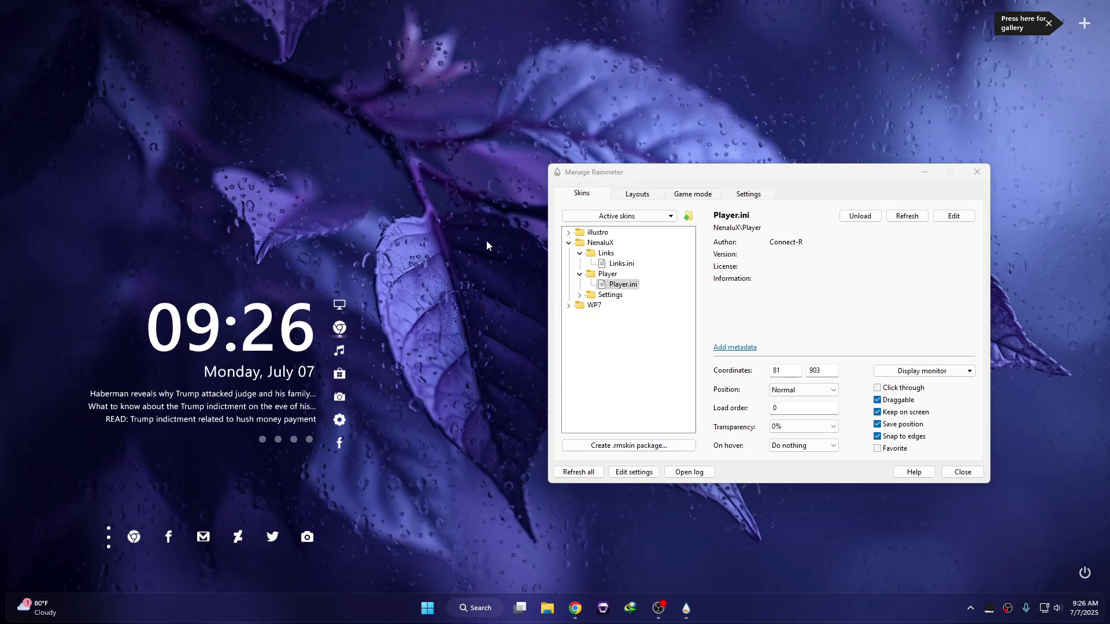
click(977, 172)
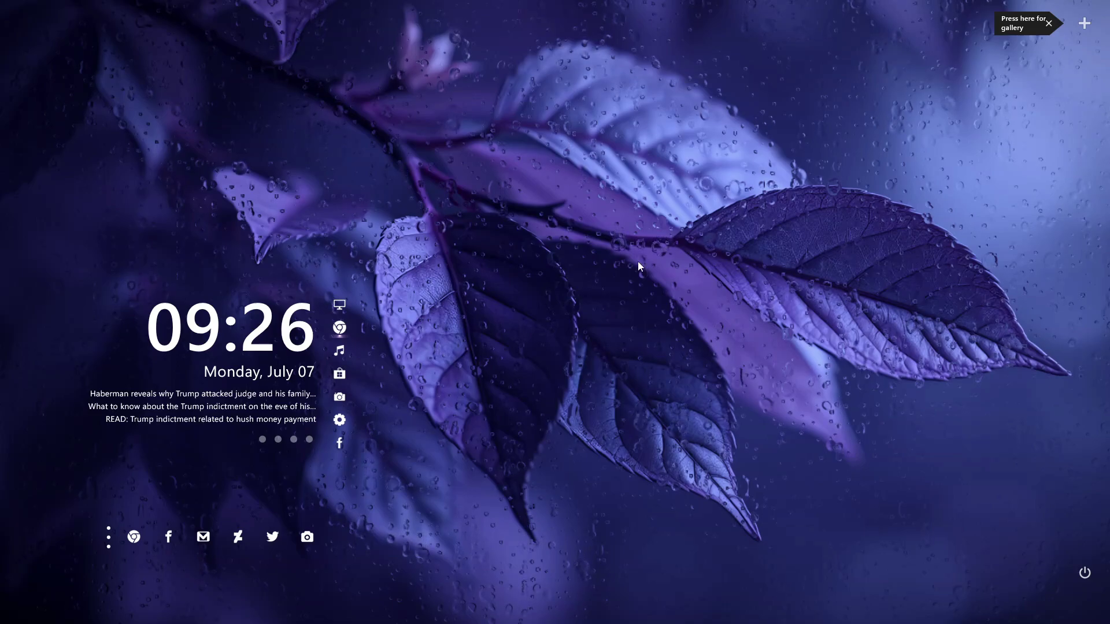
Step: Open the Rain wallpaper's customisation in Lively Wallpaper and lower Normal to roughly a tenth of its range
mouse_move(977, 618)
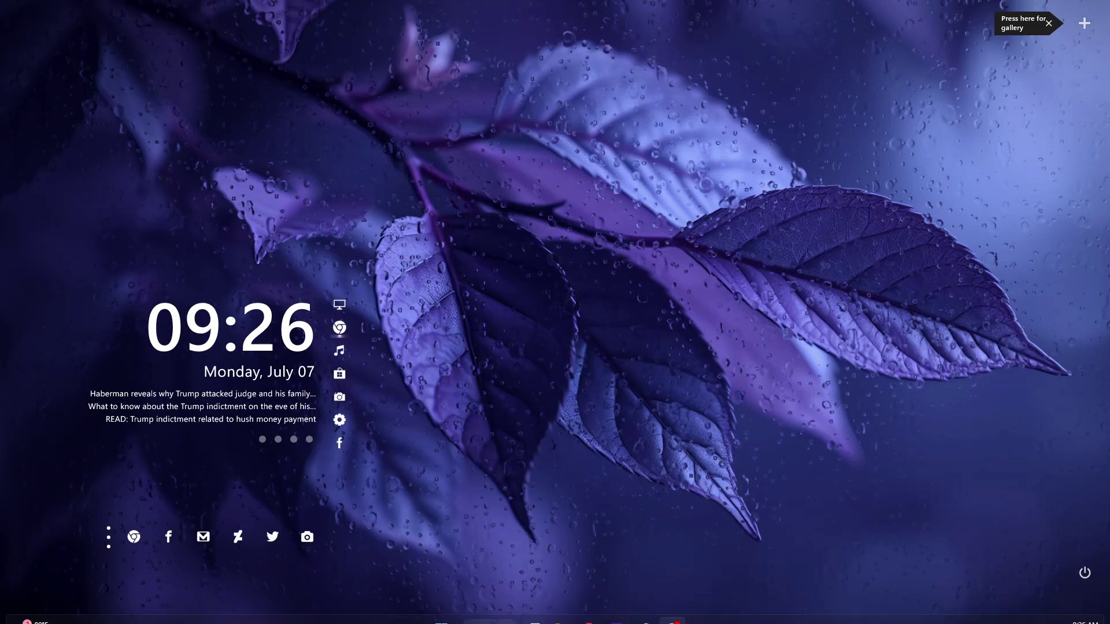
click(973, 613)
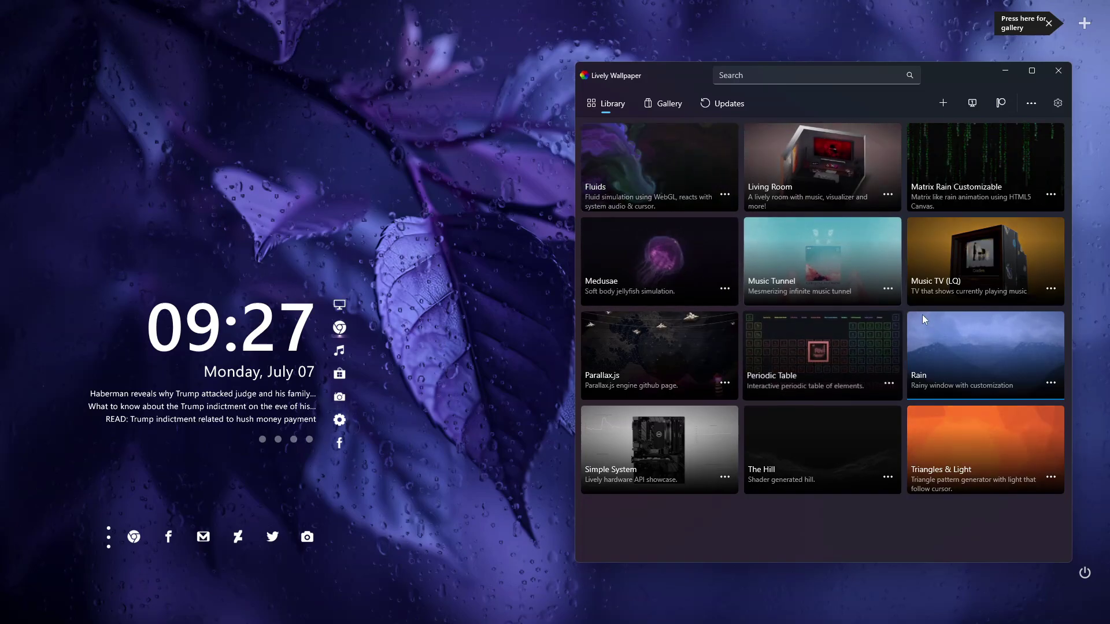
click(1060, 382)
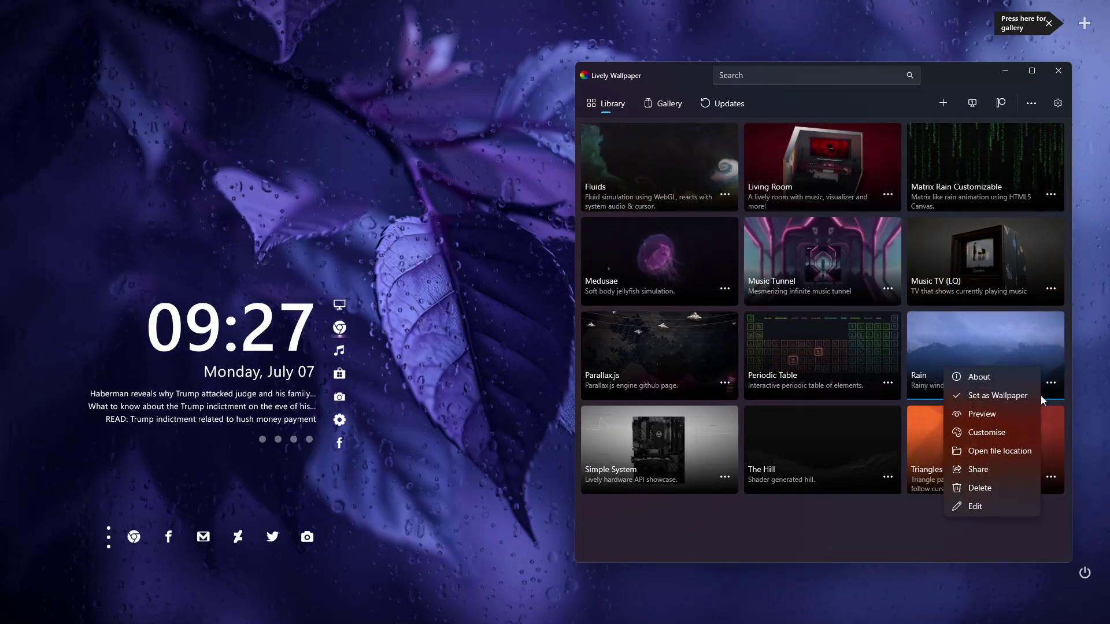
click(991, 432)
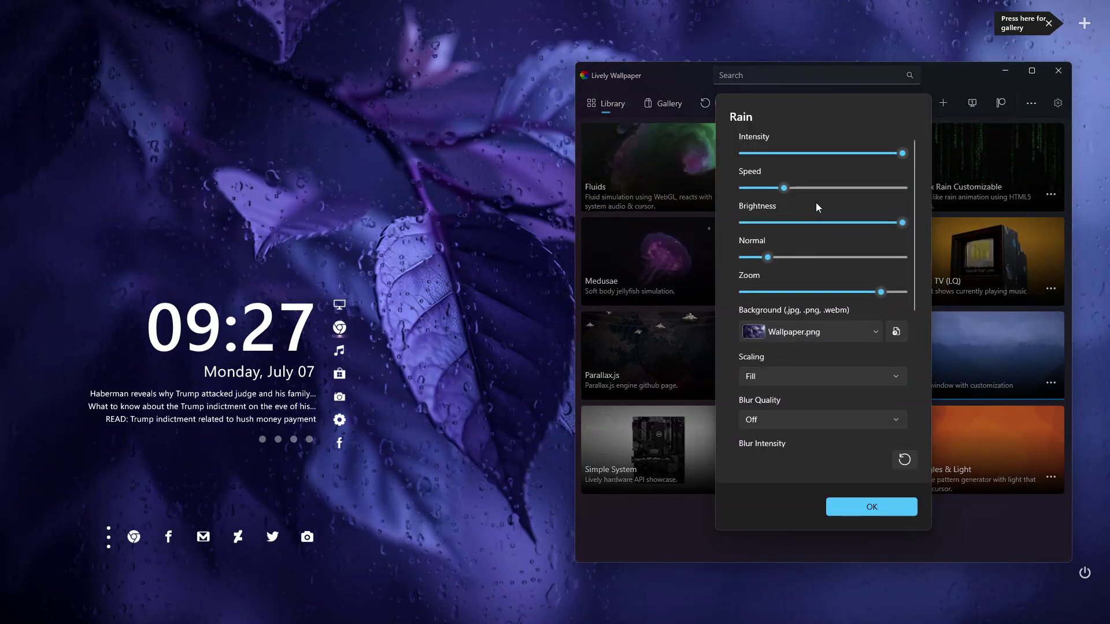
drag(771, 259, 755, 257)
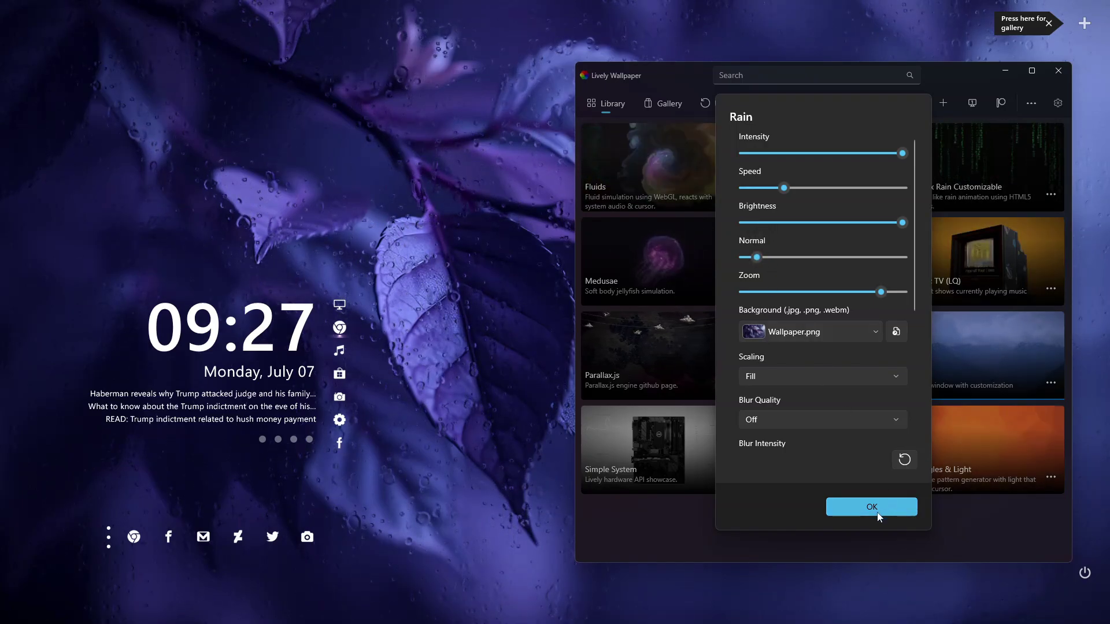
Step: Compare the Rain wallpaper with and without Post Processing and leave Post Processing off
scroll(811, 399, down, 5)
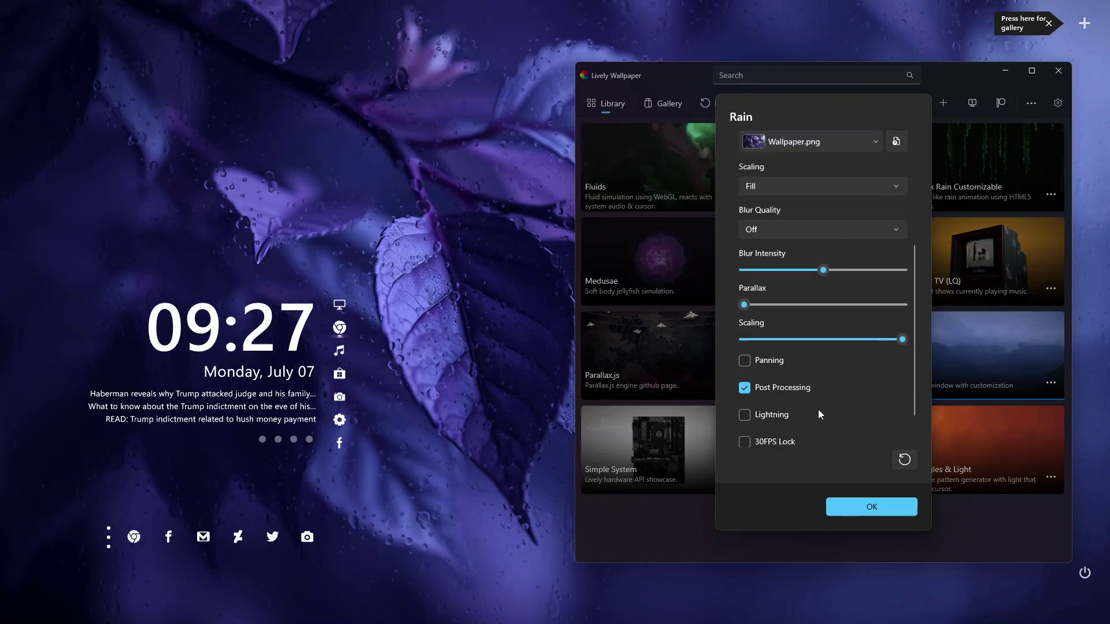
click(747, 391)
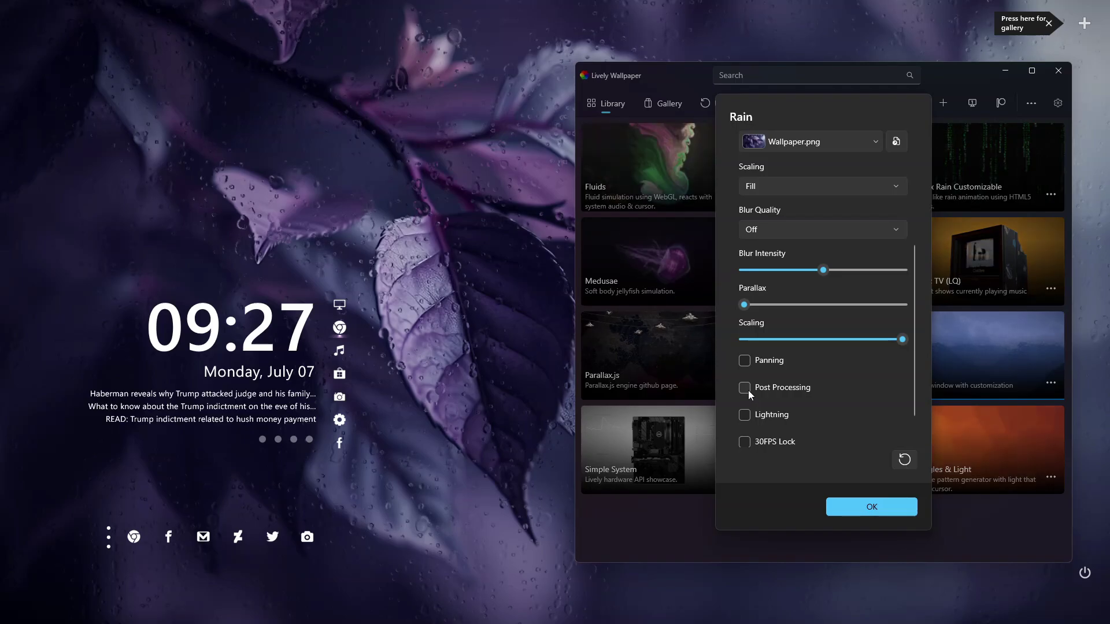
click(745, 390)
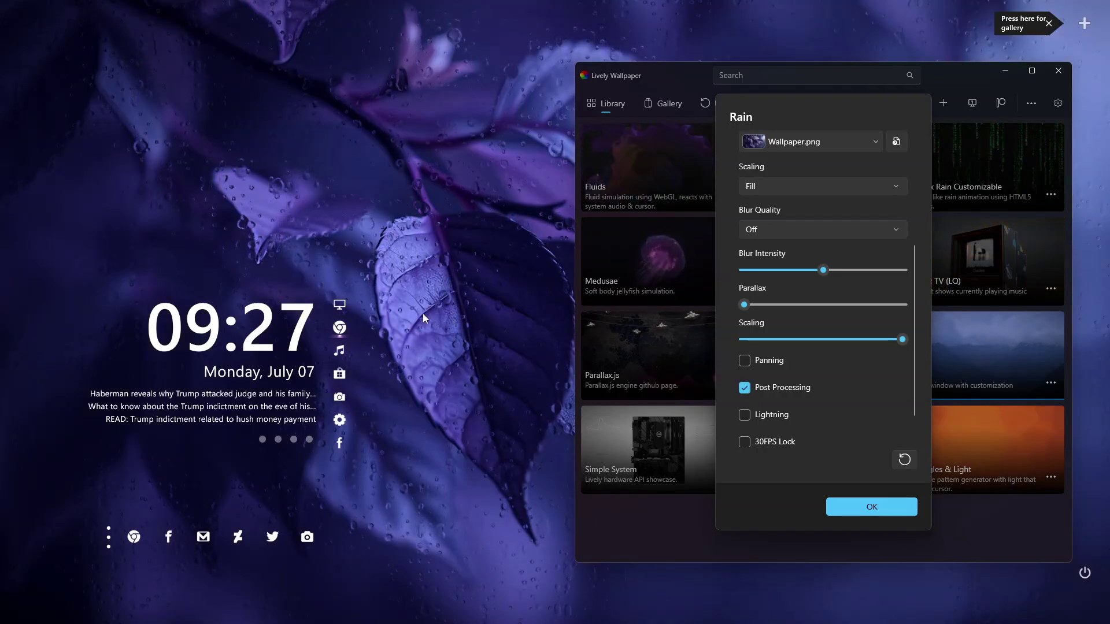
click(753, 393)
Step: Set the Rain wallpaper's Blur Quality to Low and Blur Intensity to about a fifth of its range, then close Lively Wallpaper
scroll(883, 311, up, 5)
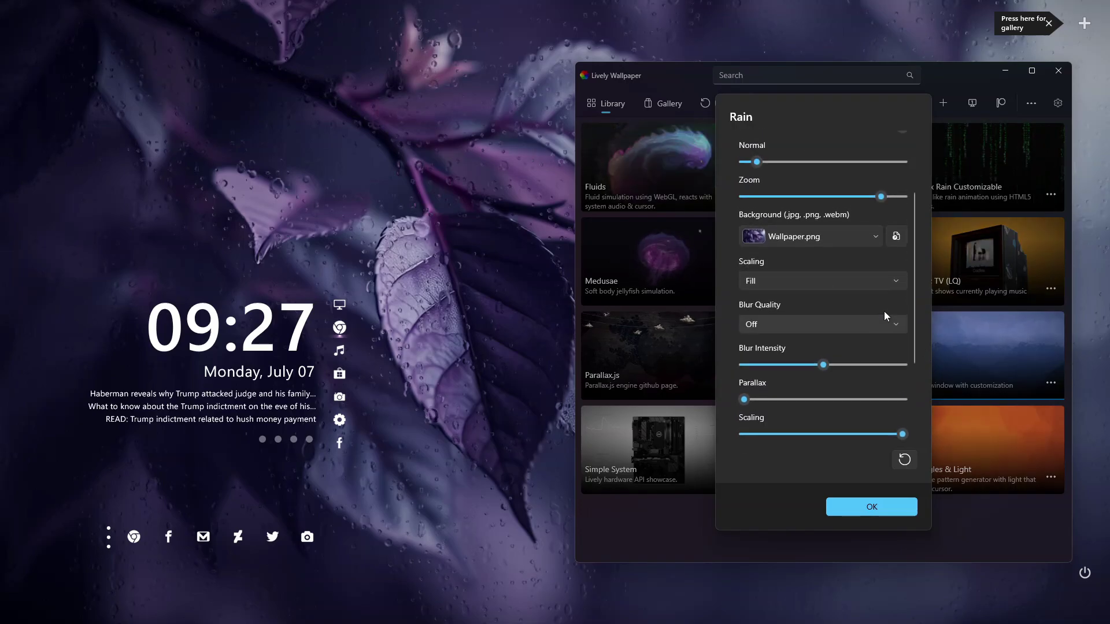
scroll(879, 328, down, 2)
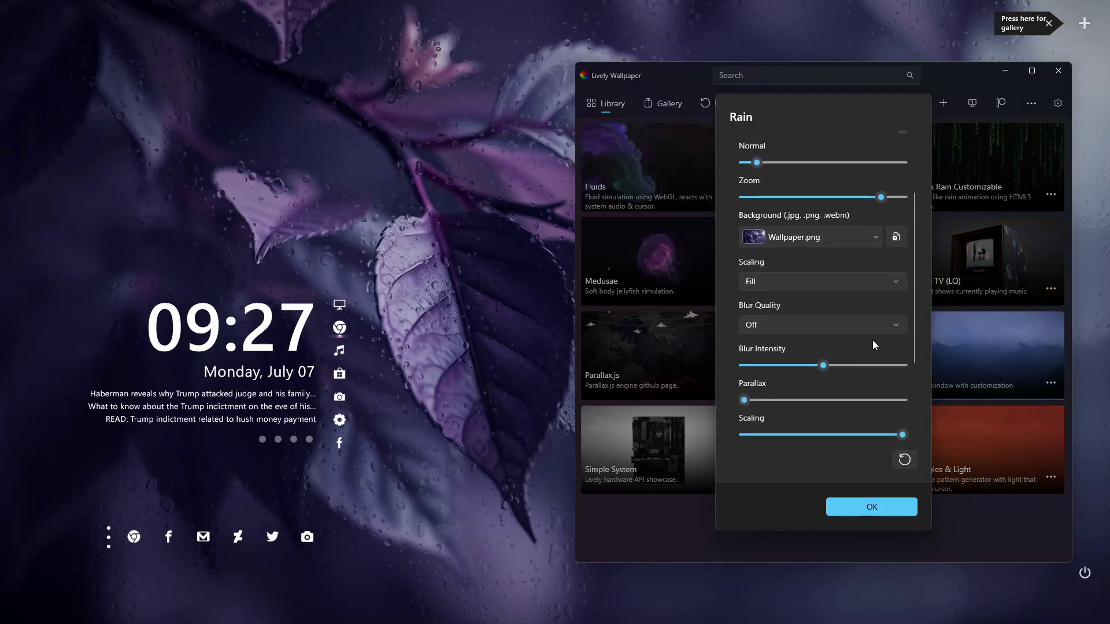
click(792, 334)
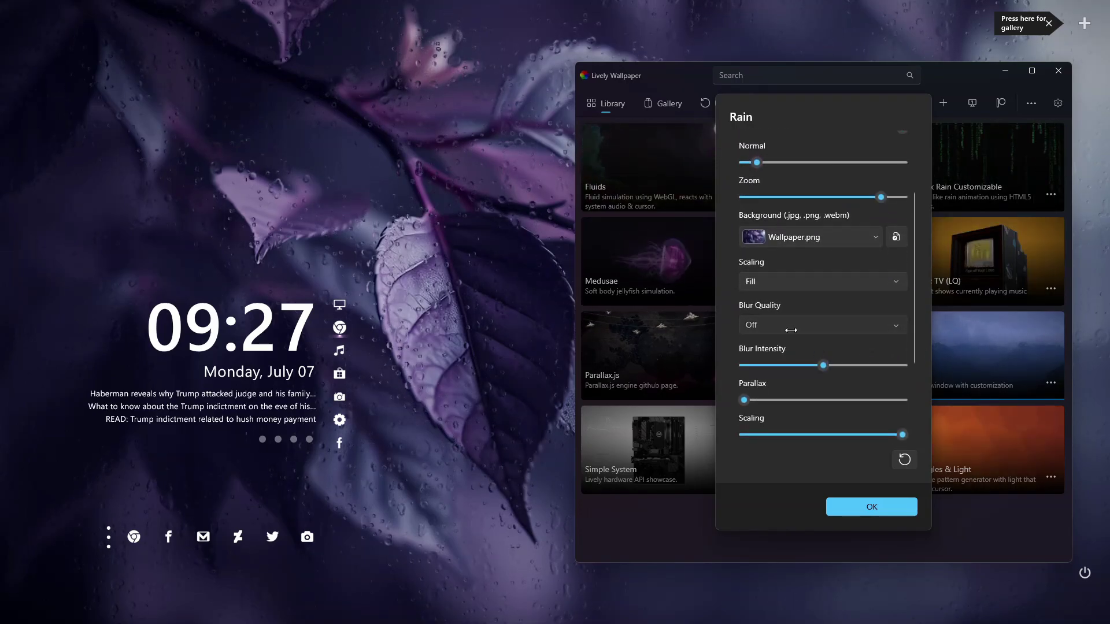
click(775, 345)
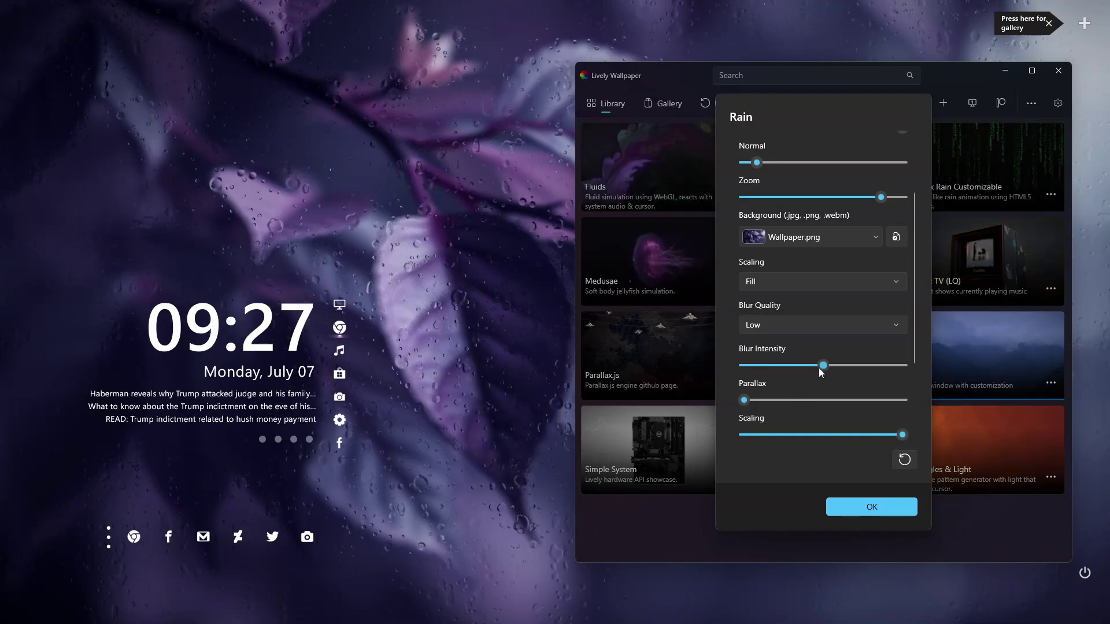
drag(818, 368, 792, 367)
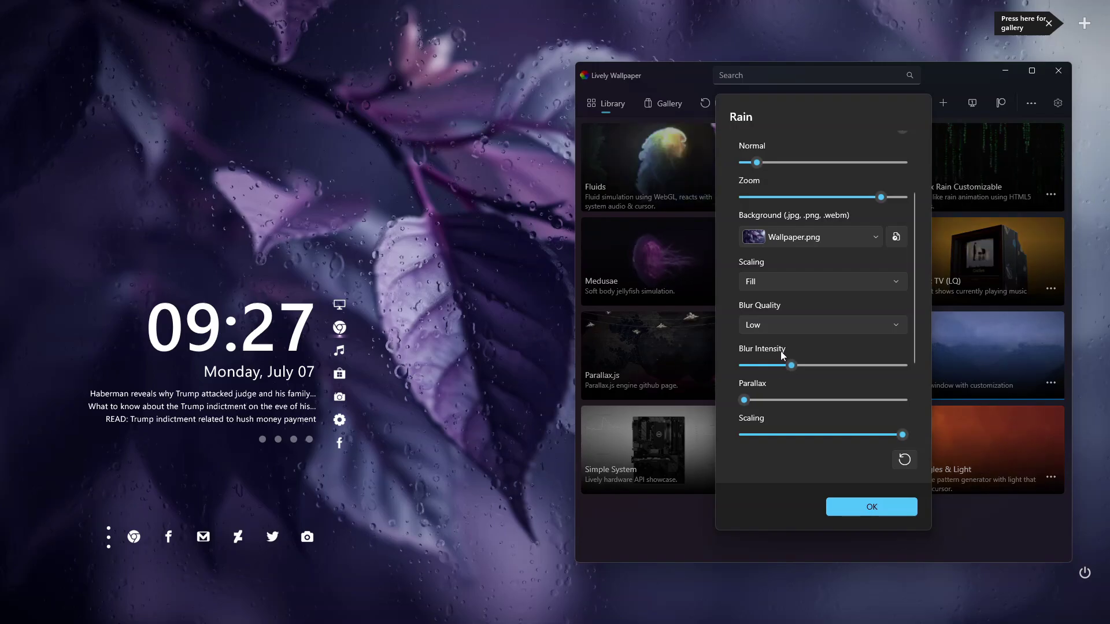
drag(785, 370, 770, 368)
click(871, 506)
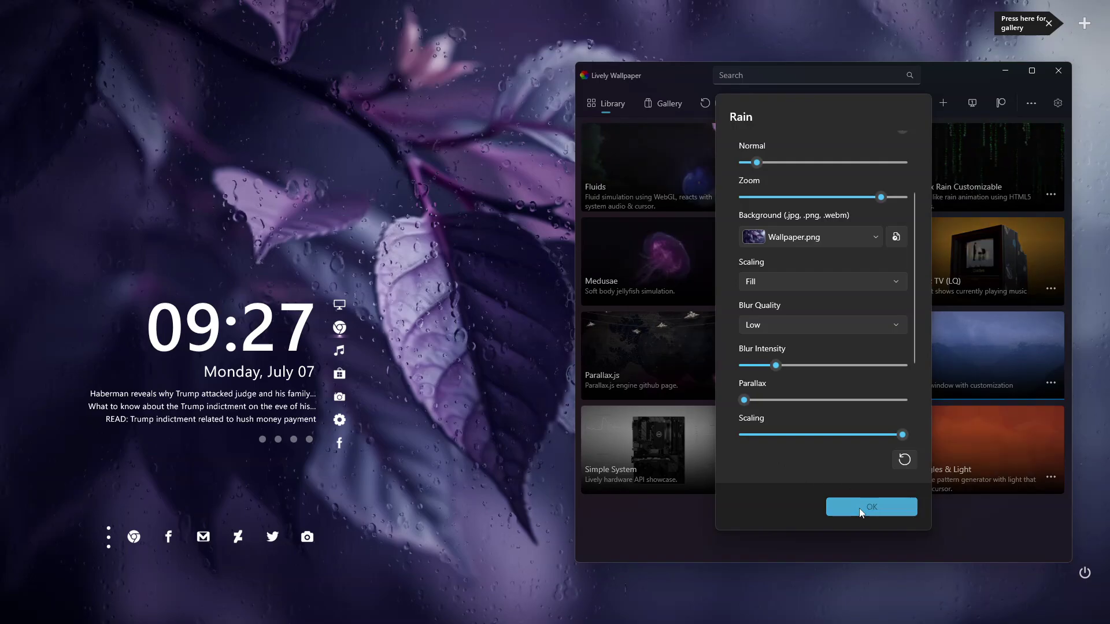
key(alt+F4)
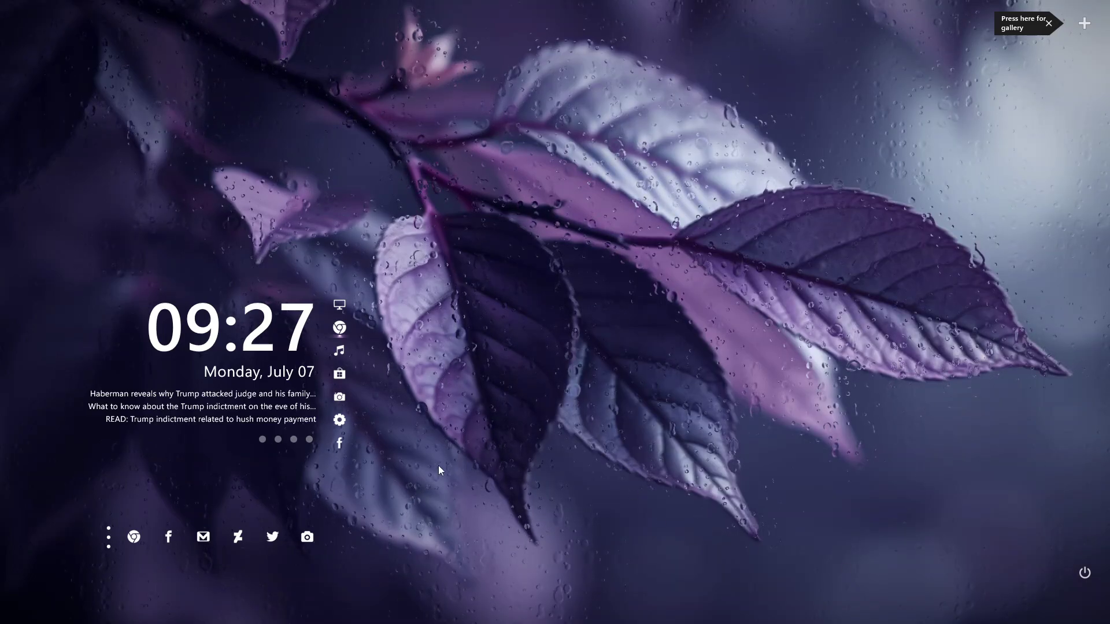